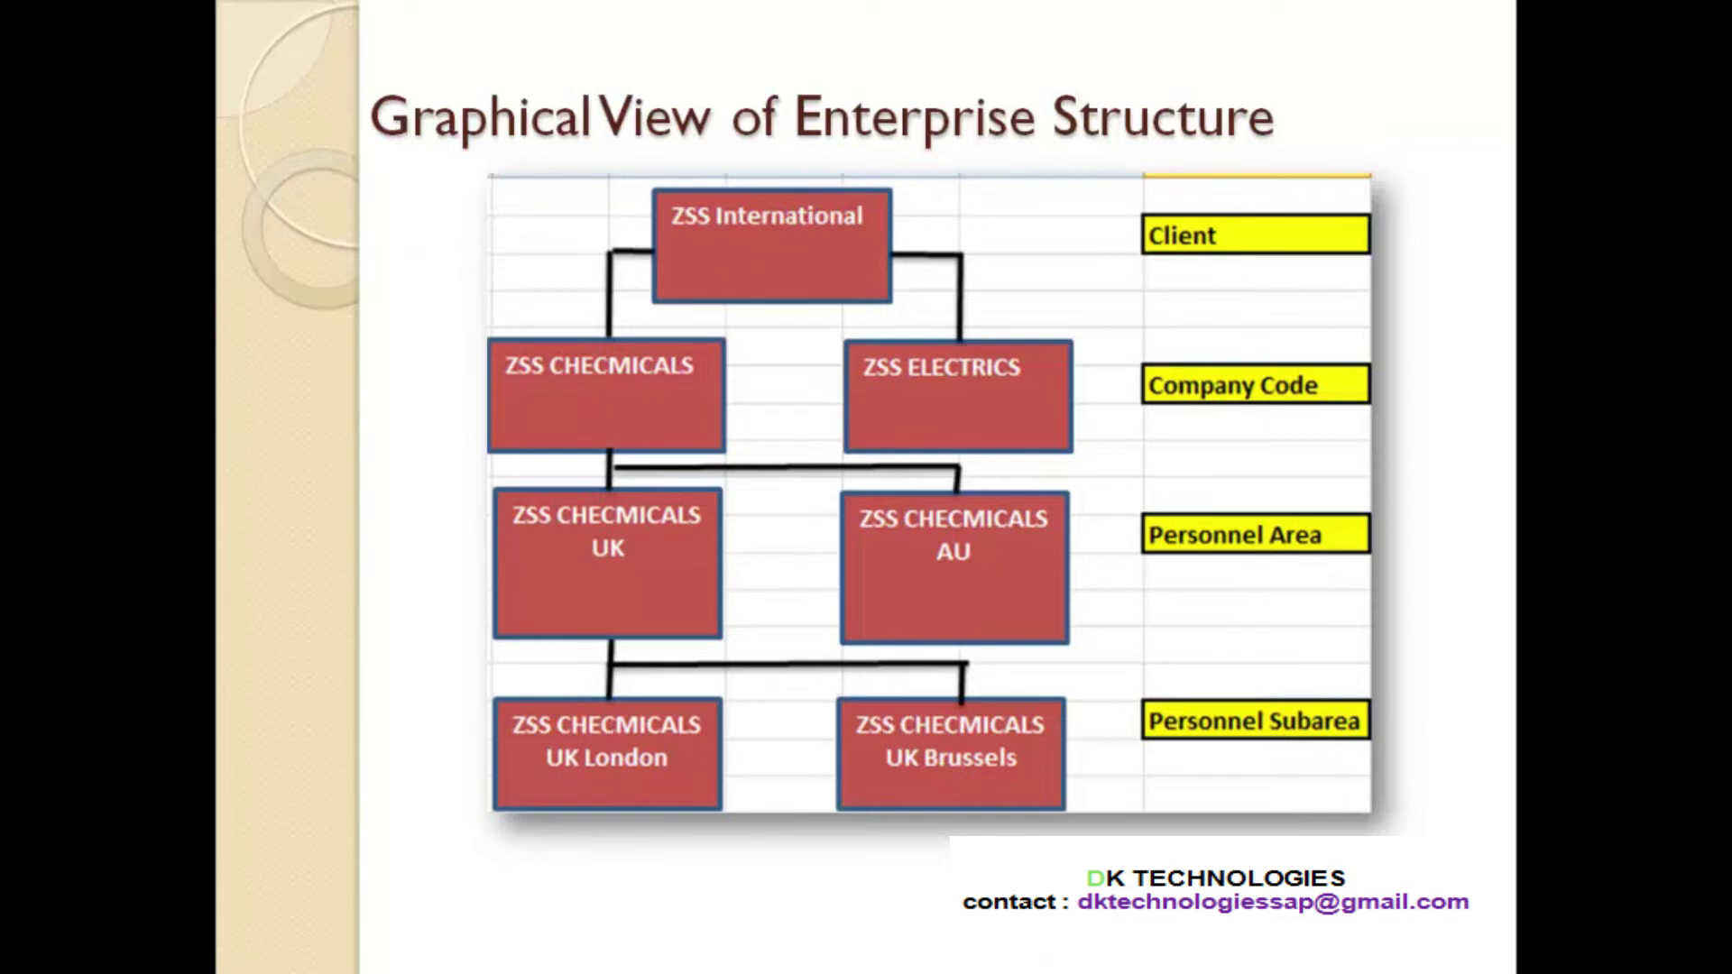
Leave the presentation for the desktop, start SAP Logon and open the SAP IDES connection
key("alt+Tab")
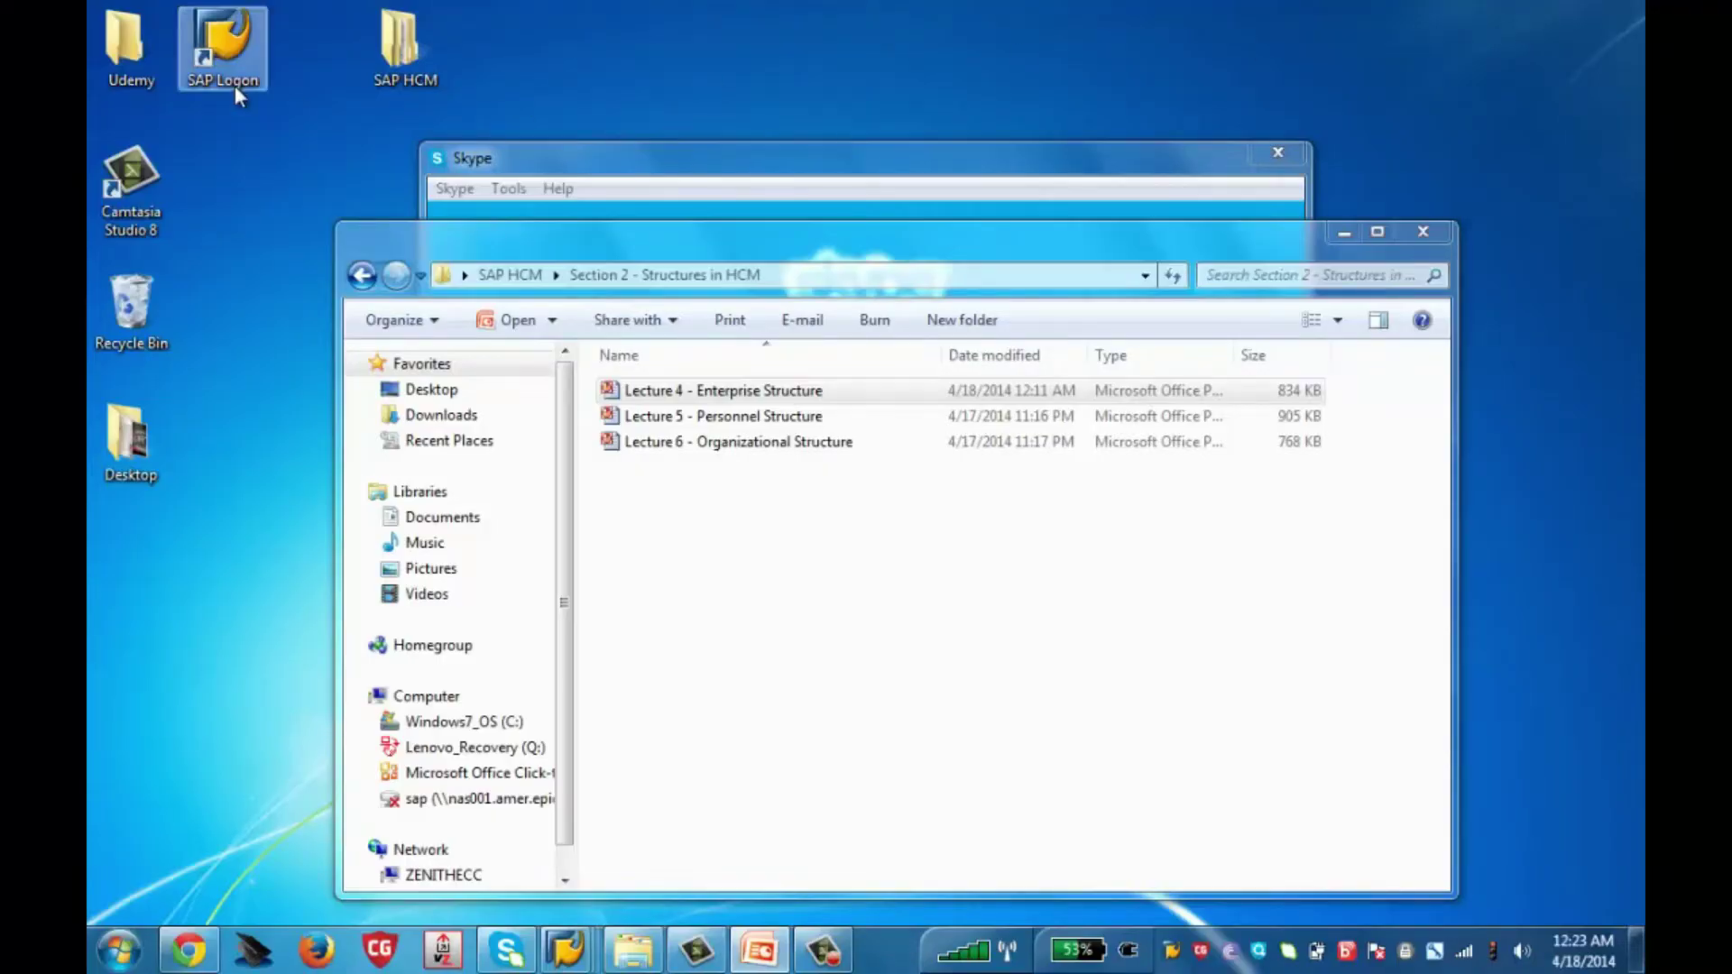
double_click(234, 85)
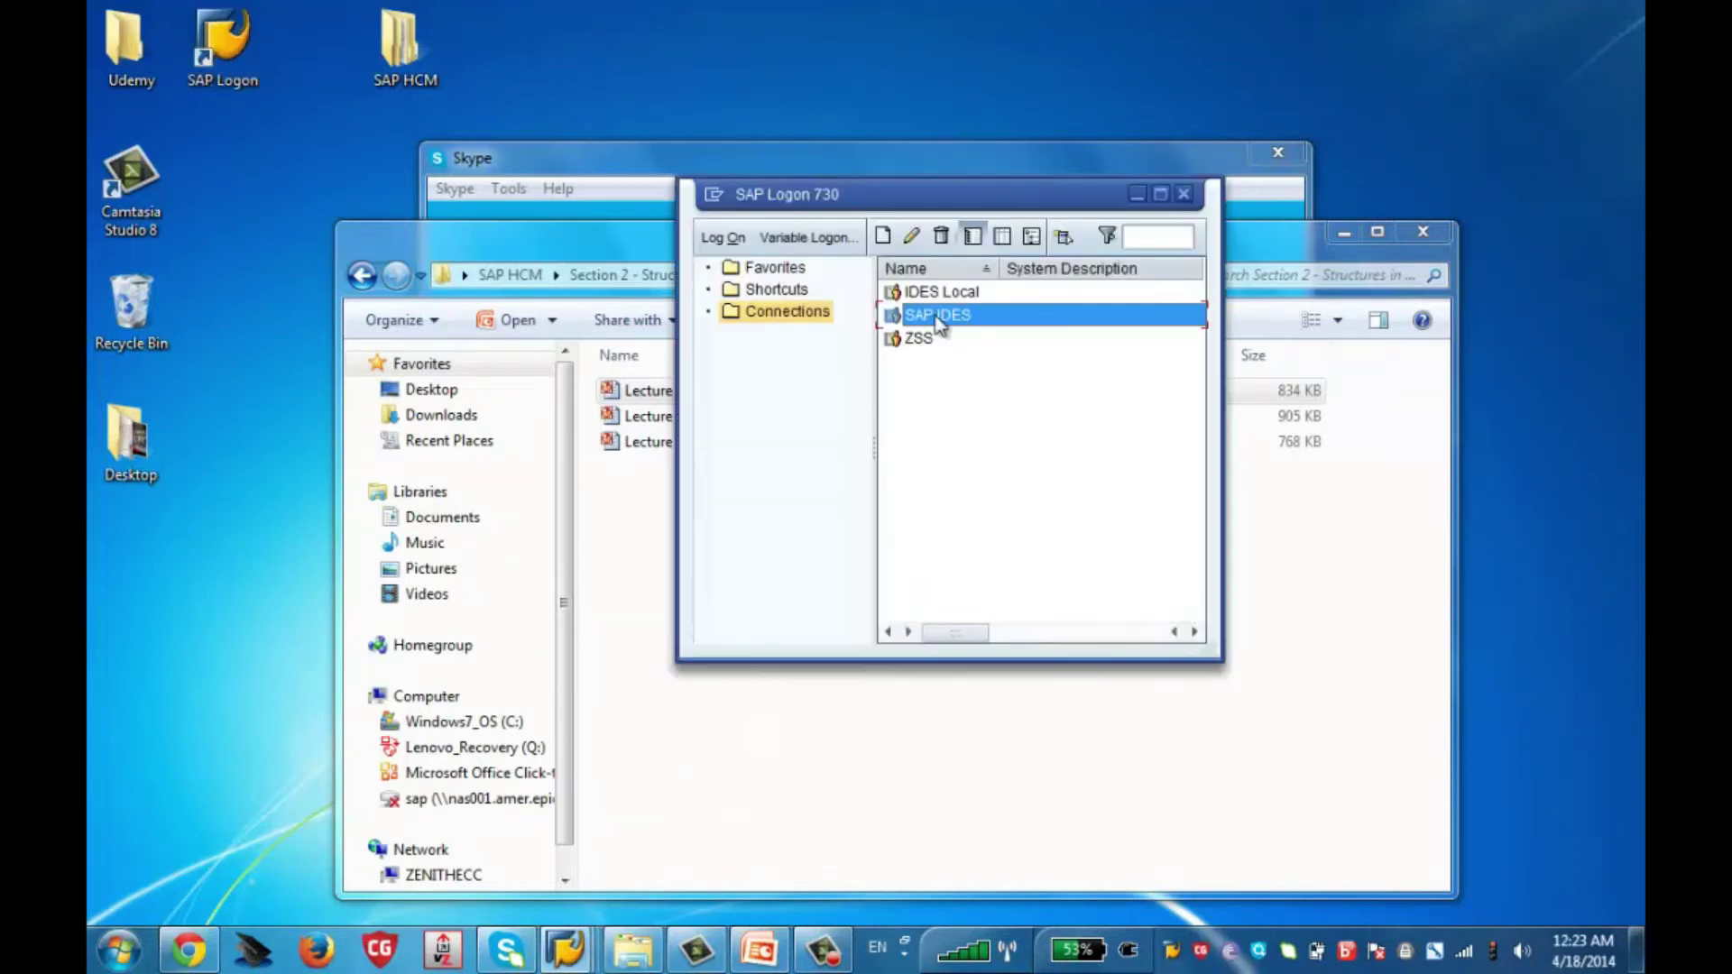
double_click(952, 323)
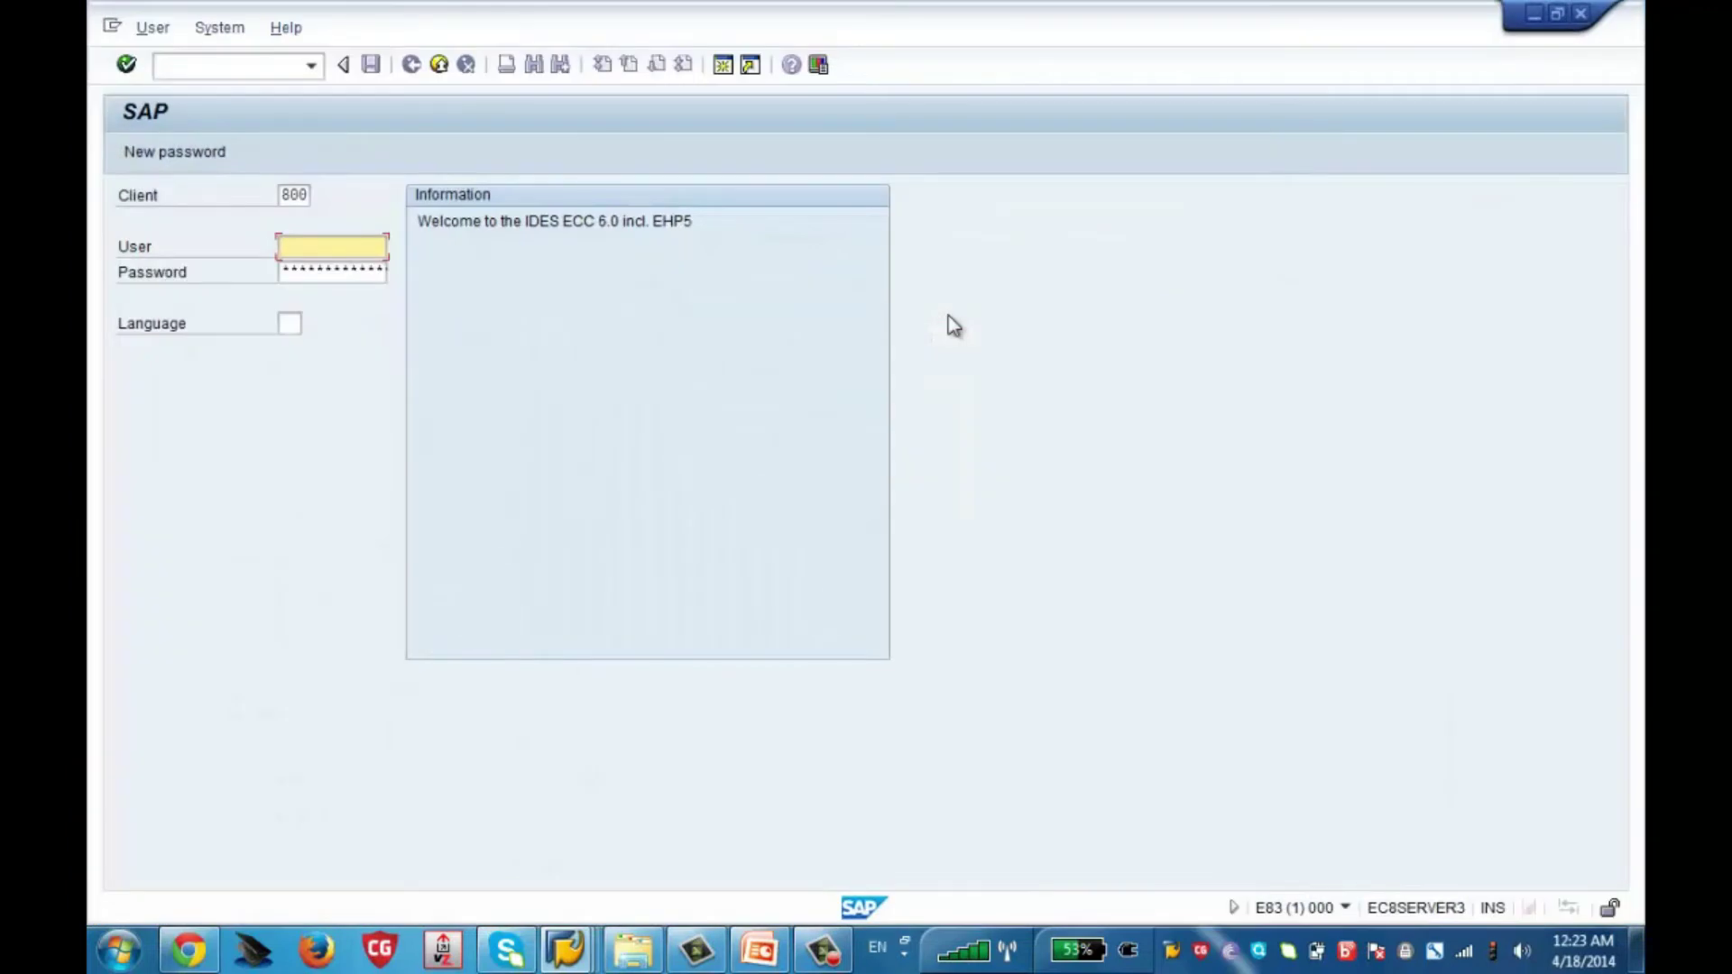
Log on to client 800 by entering the user name and the account password
type("u")
key("Down")
key("Return")
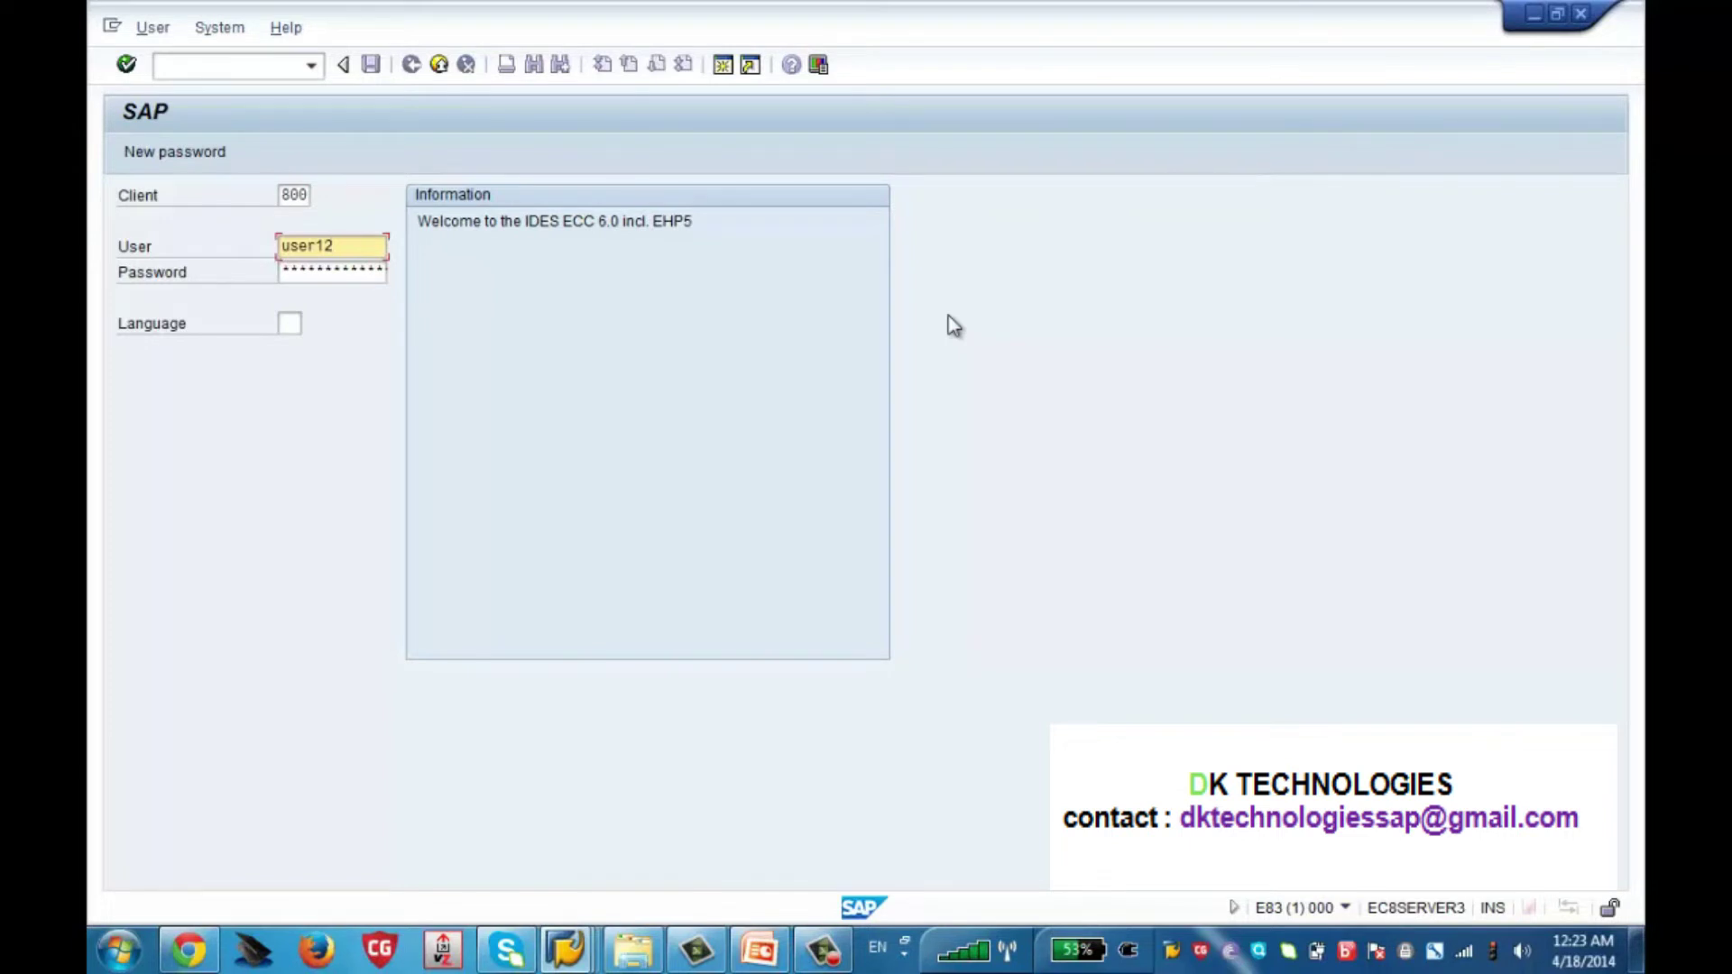
key("Tab")
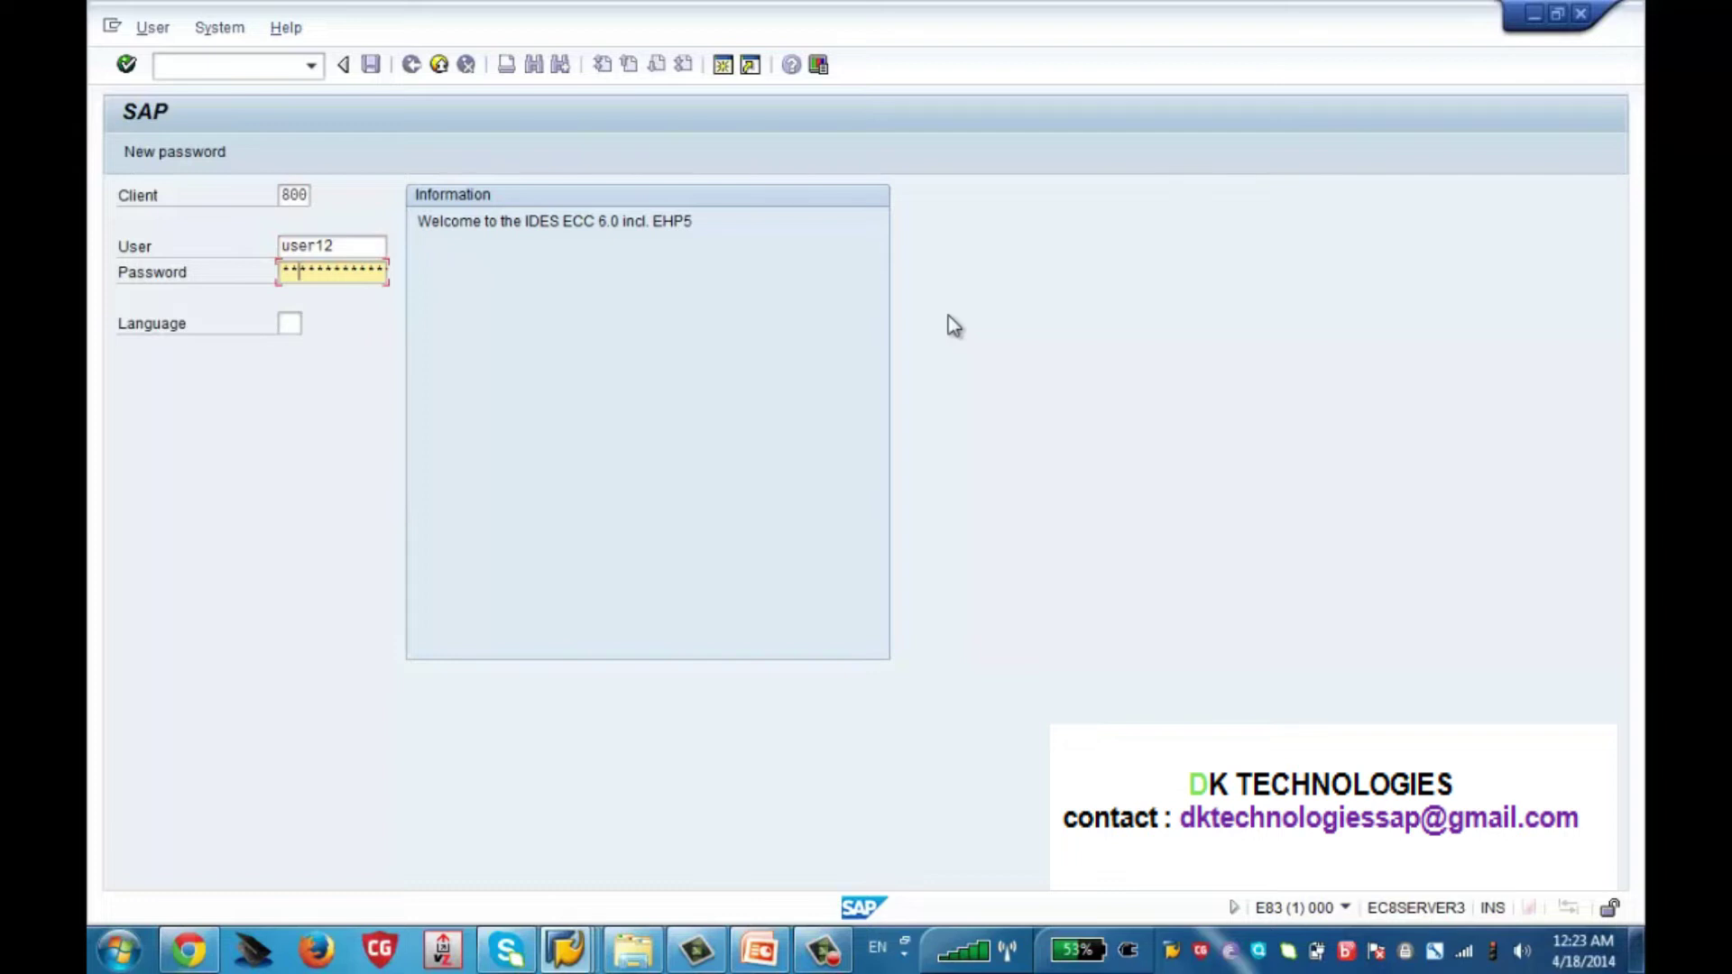
type("*****")
key("Return")
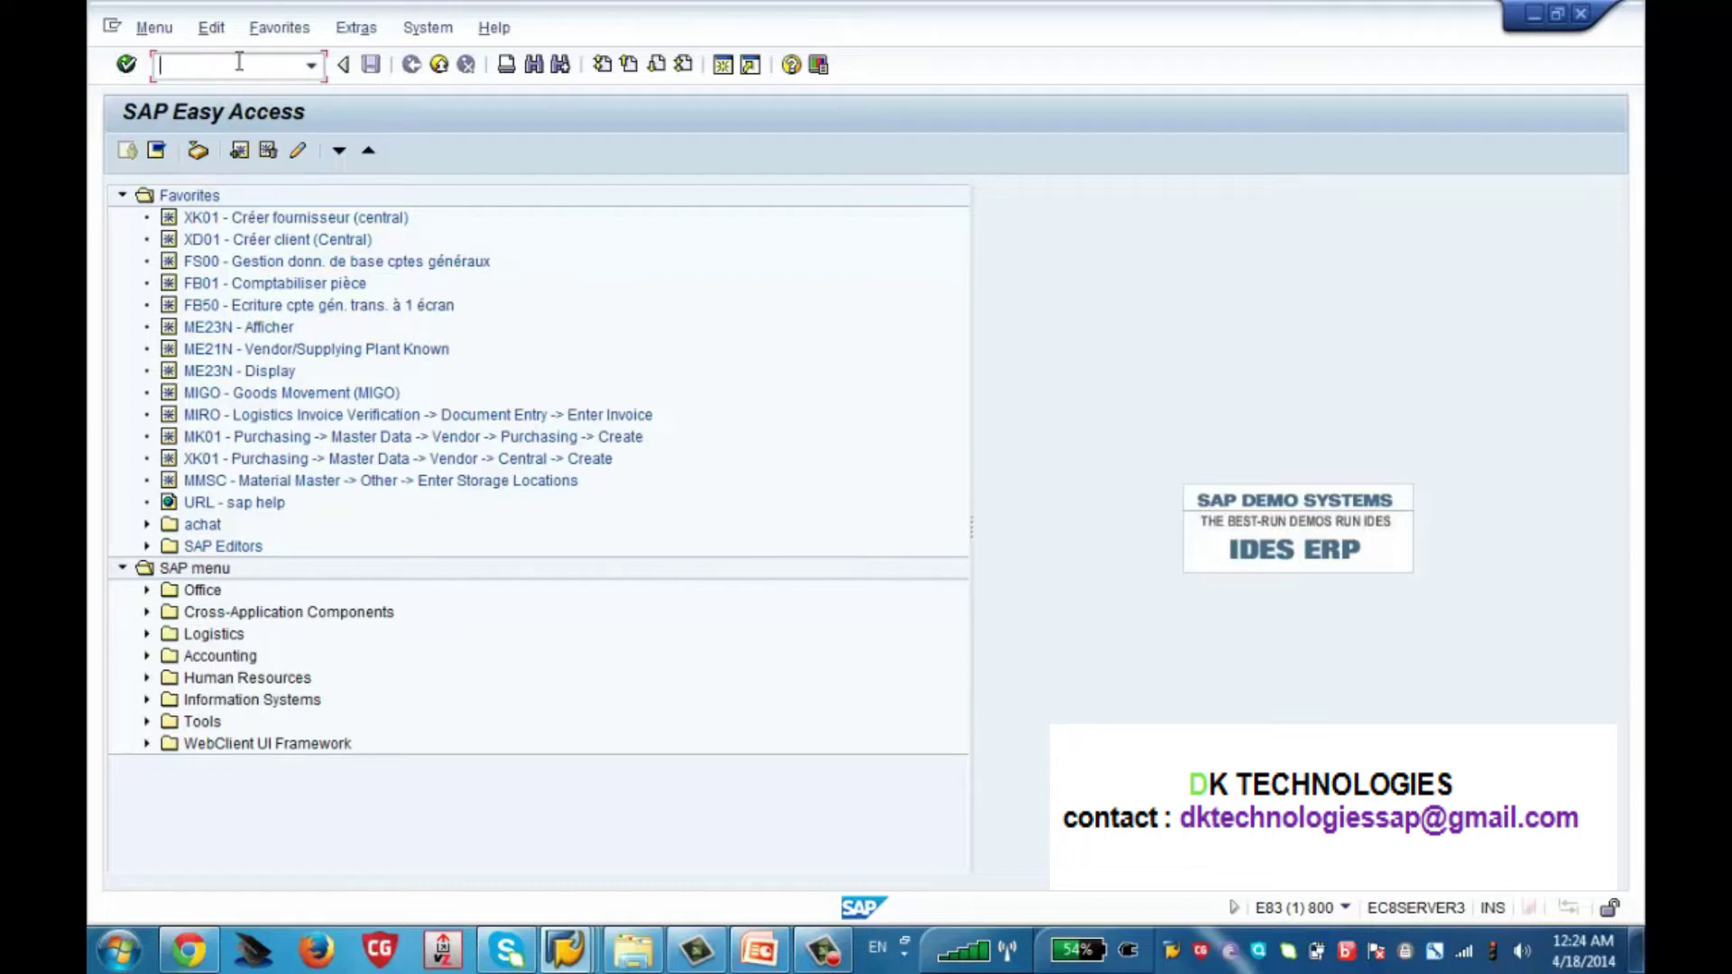
Run transaction spro and open the SAP Reference IMG
type("spro")
key("Return")
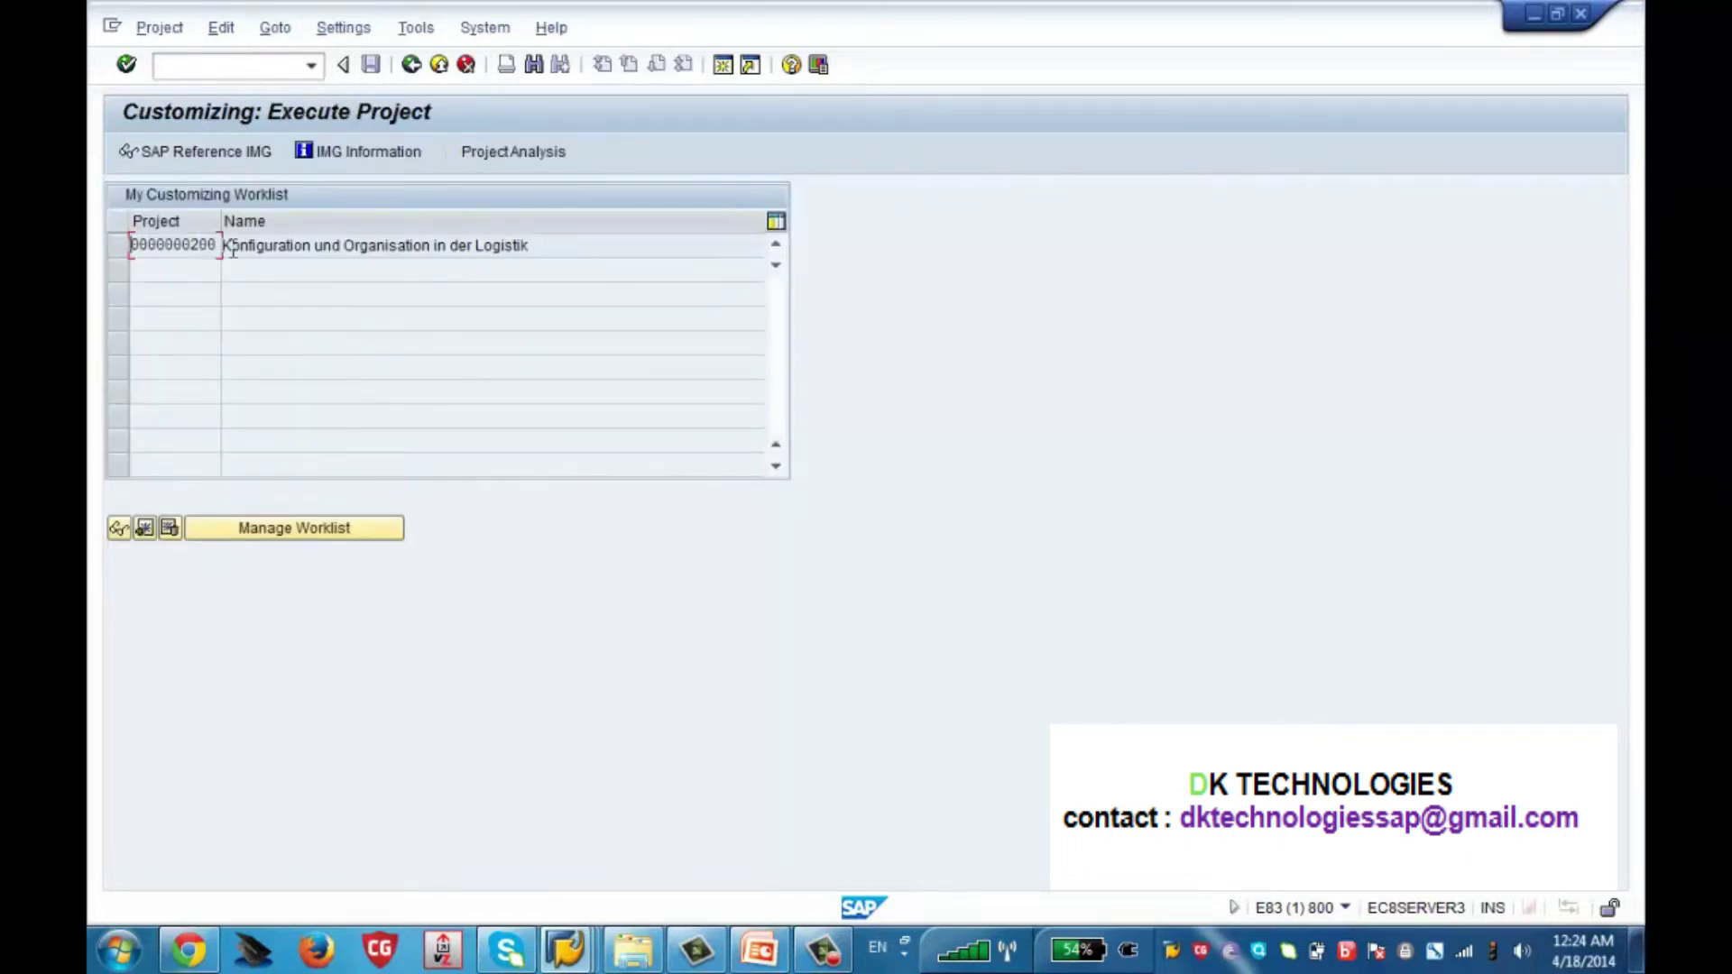
left_click(218, 155)
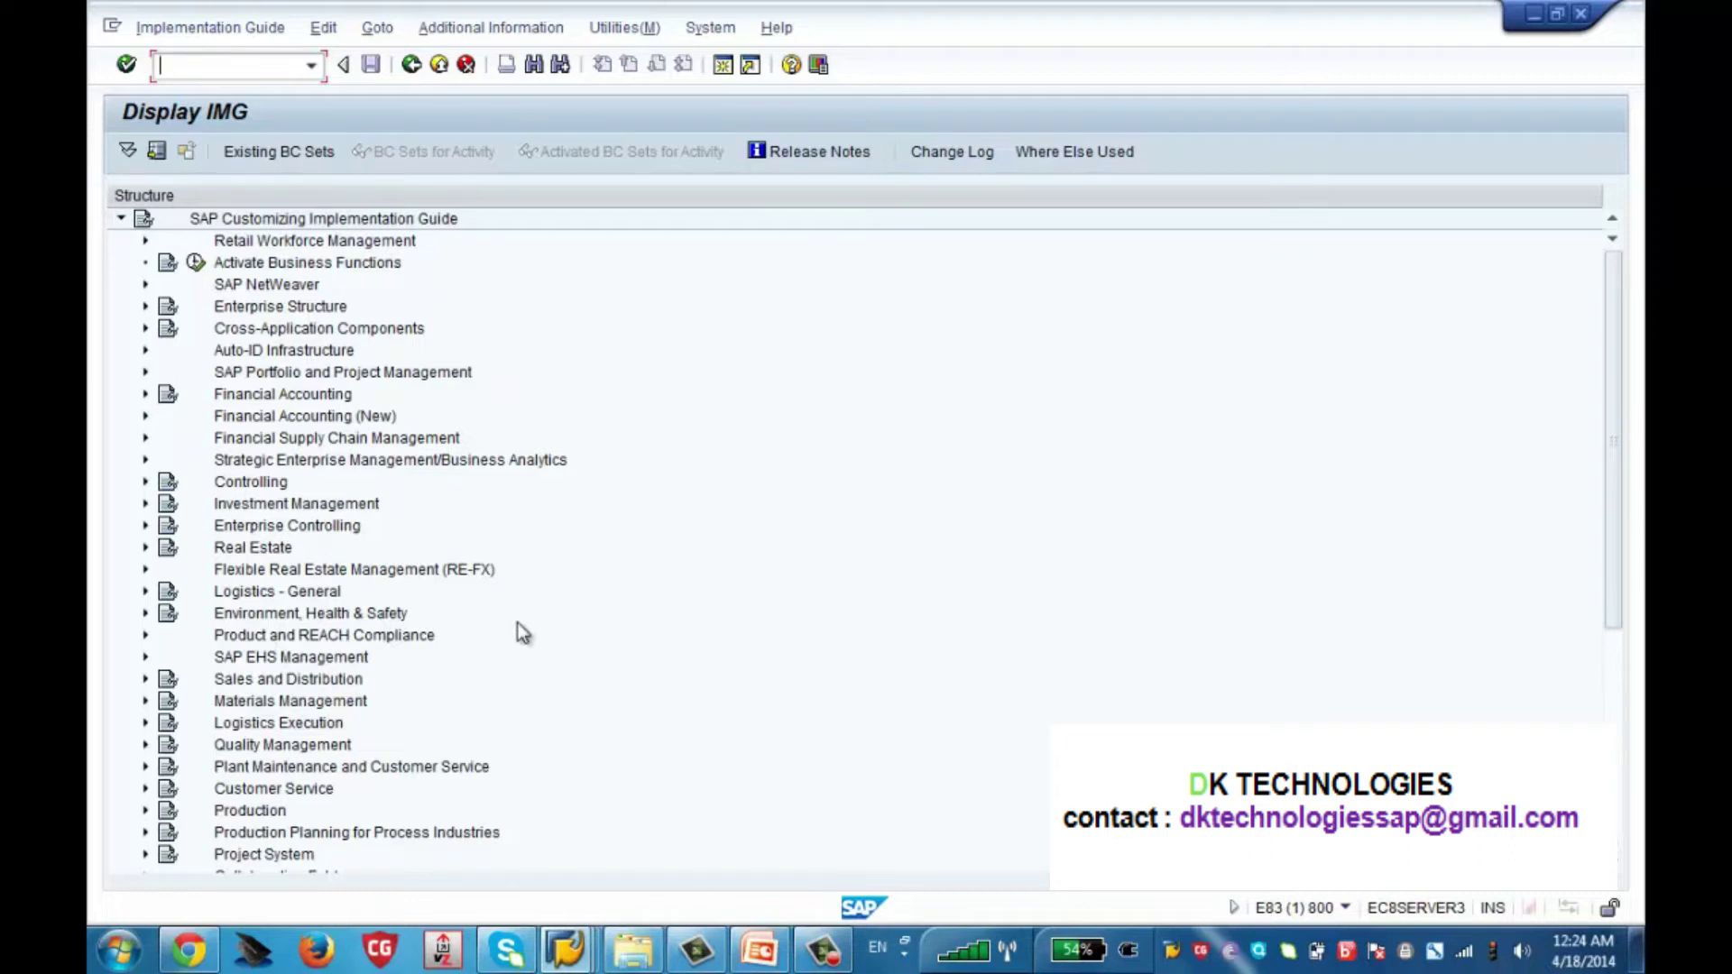
left_click(304, 667)
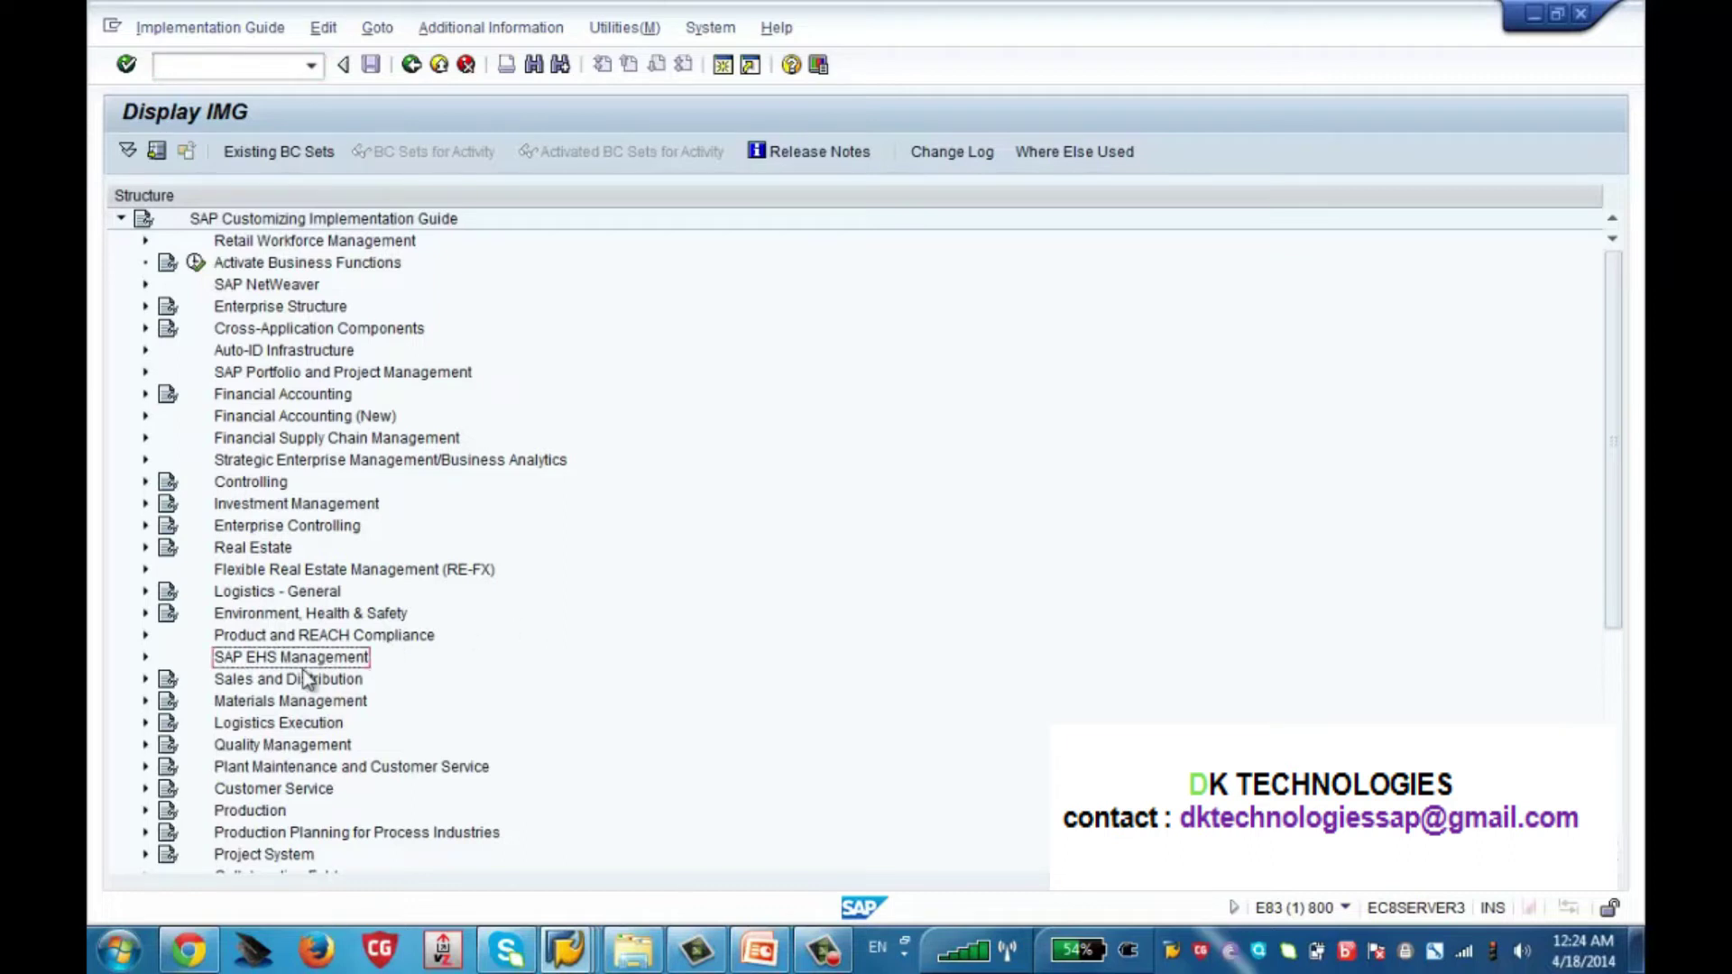
key("Down")
key("Down")
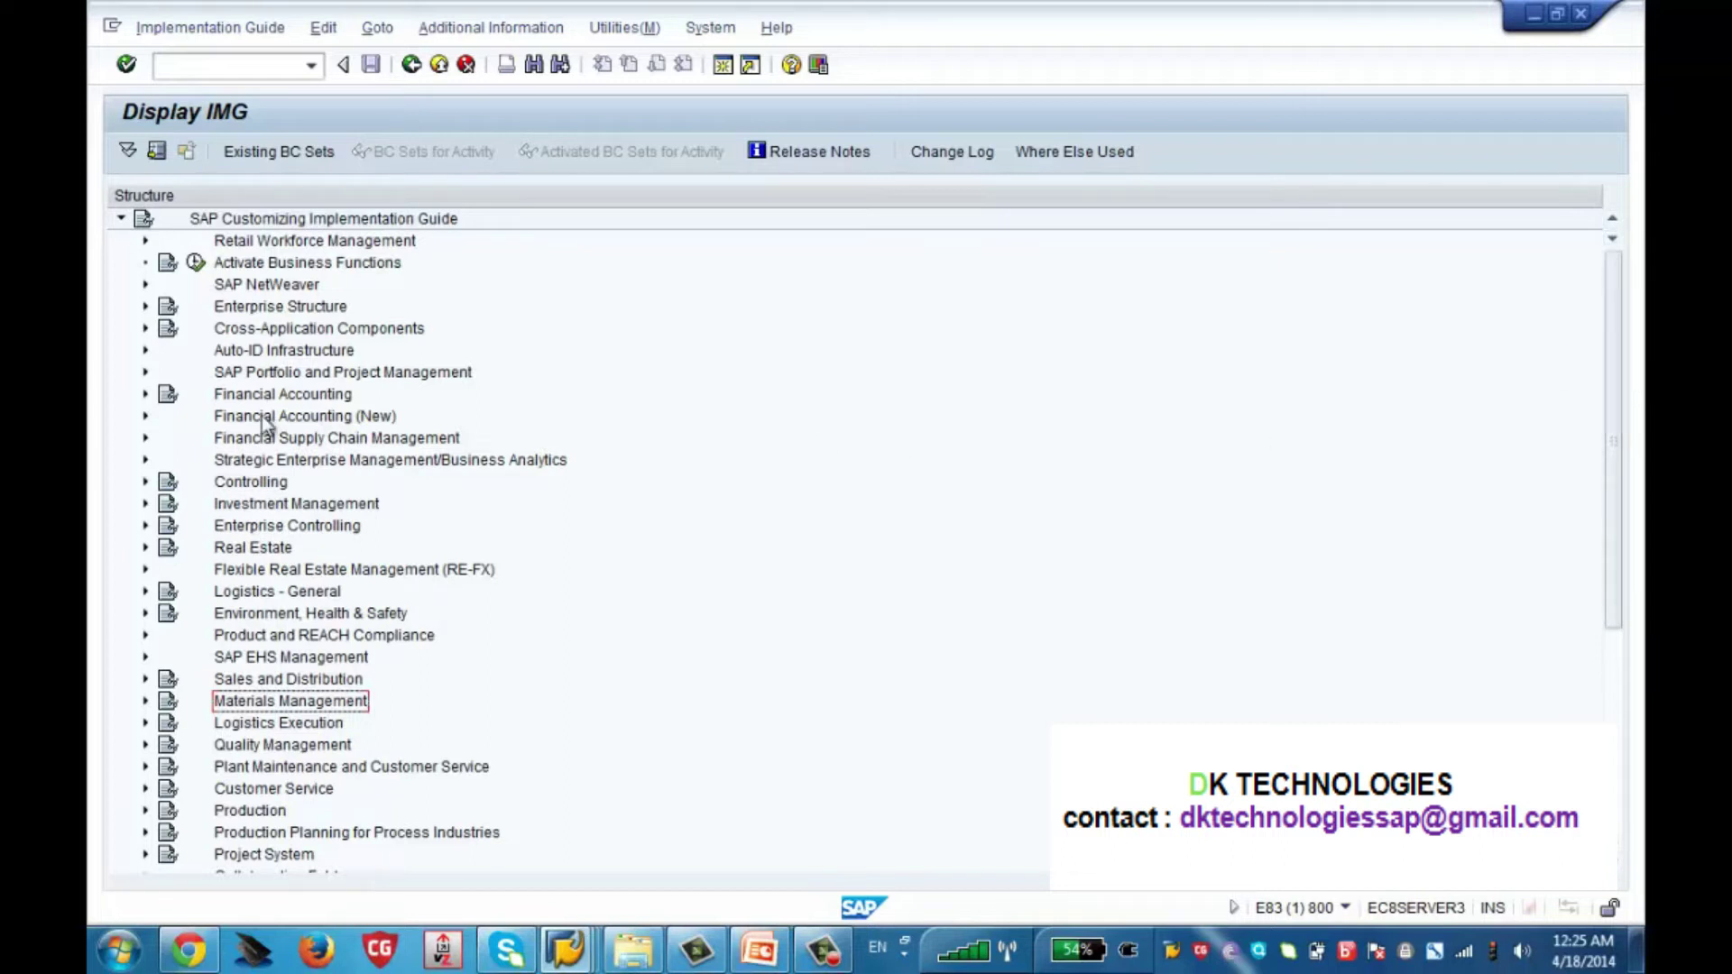
Expand Enterprise Structure, Definition and Financial Accounting in the implementation guide, and execute the Define company activity
left_click(249, 310)
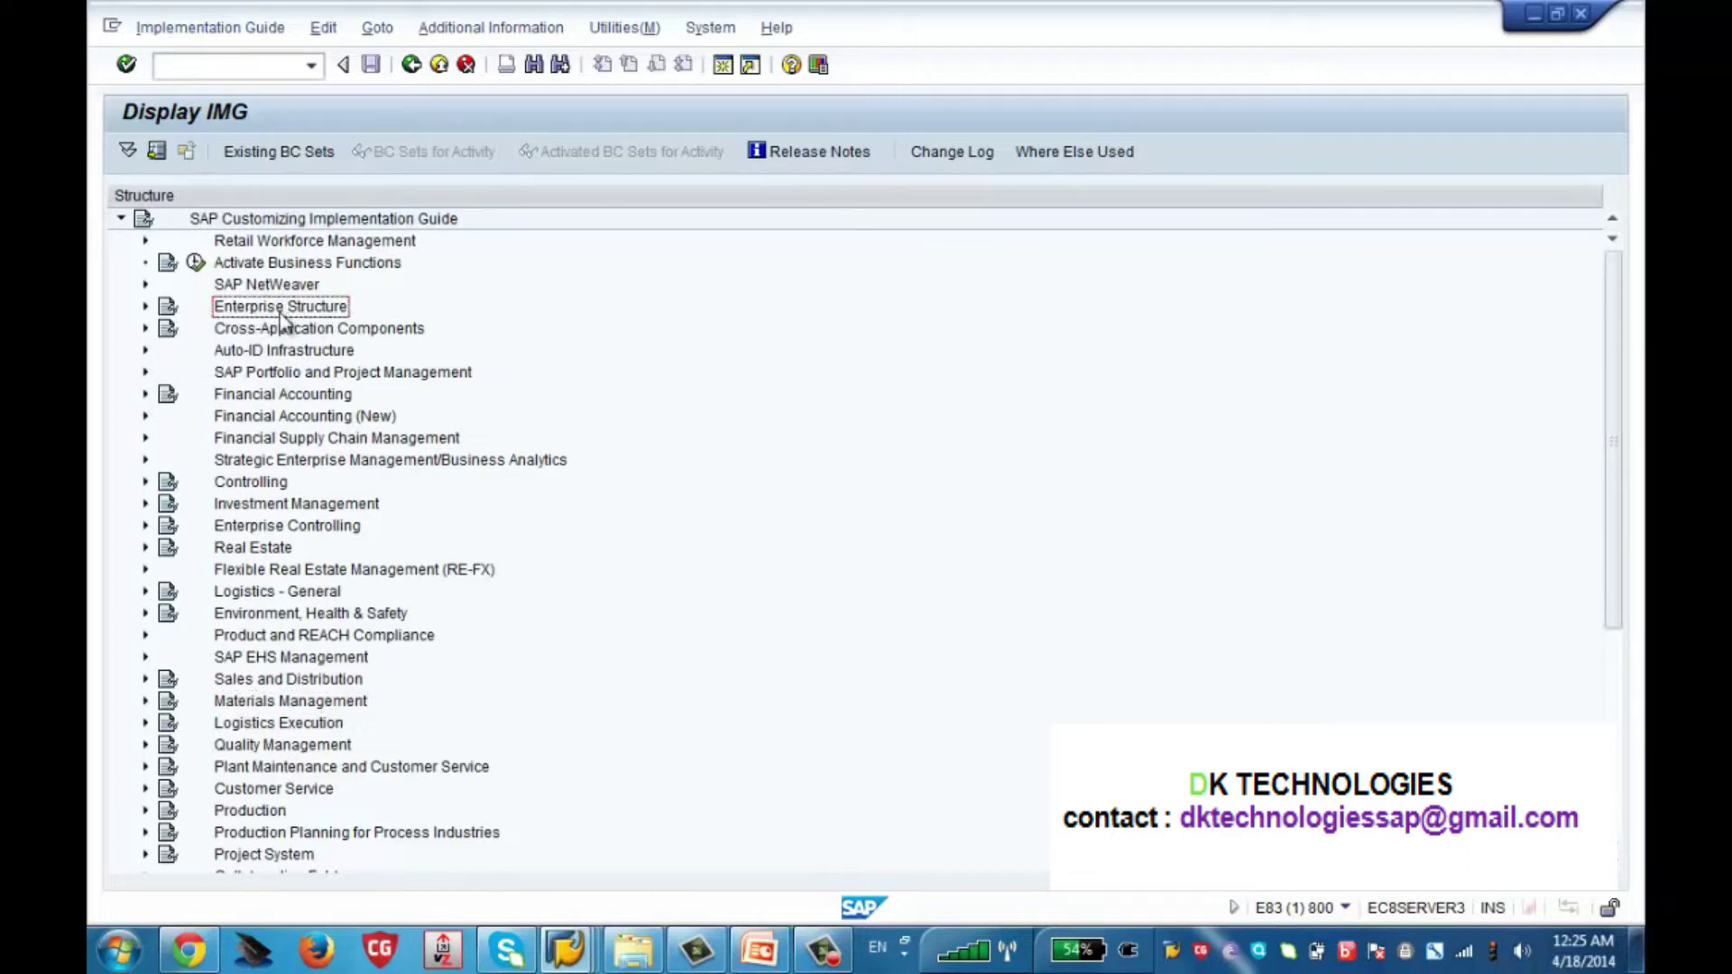
left_click(145, 307)
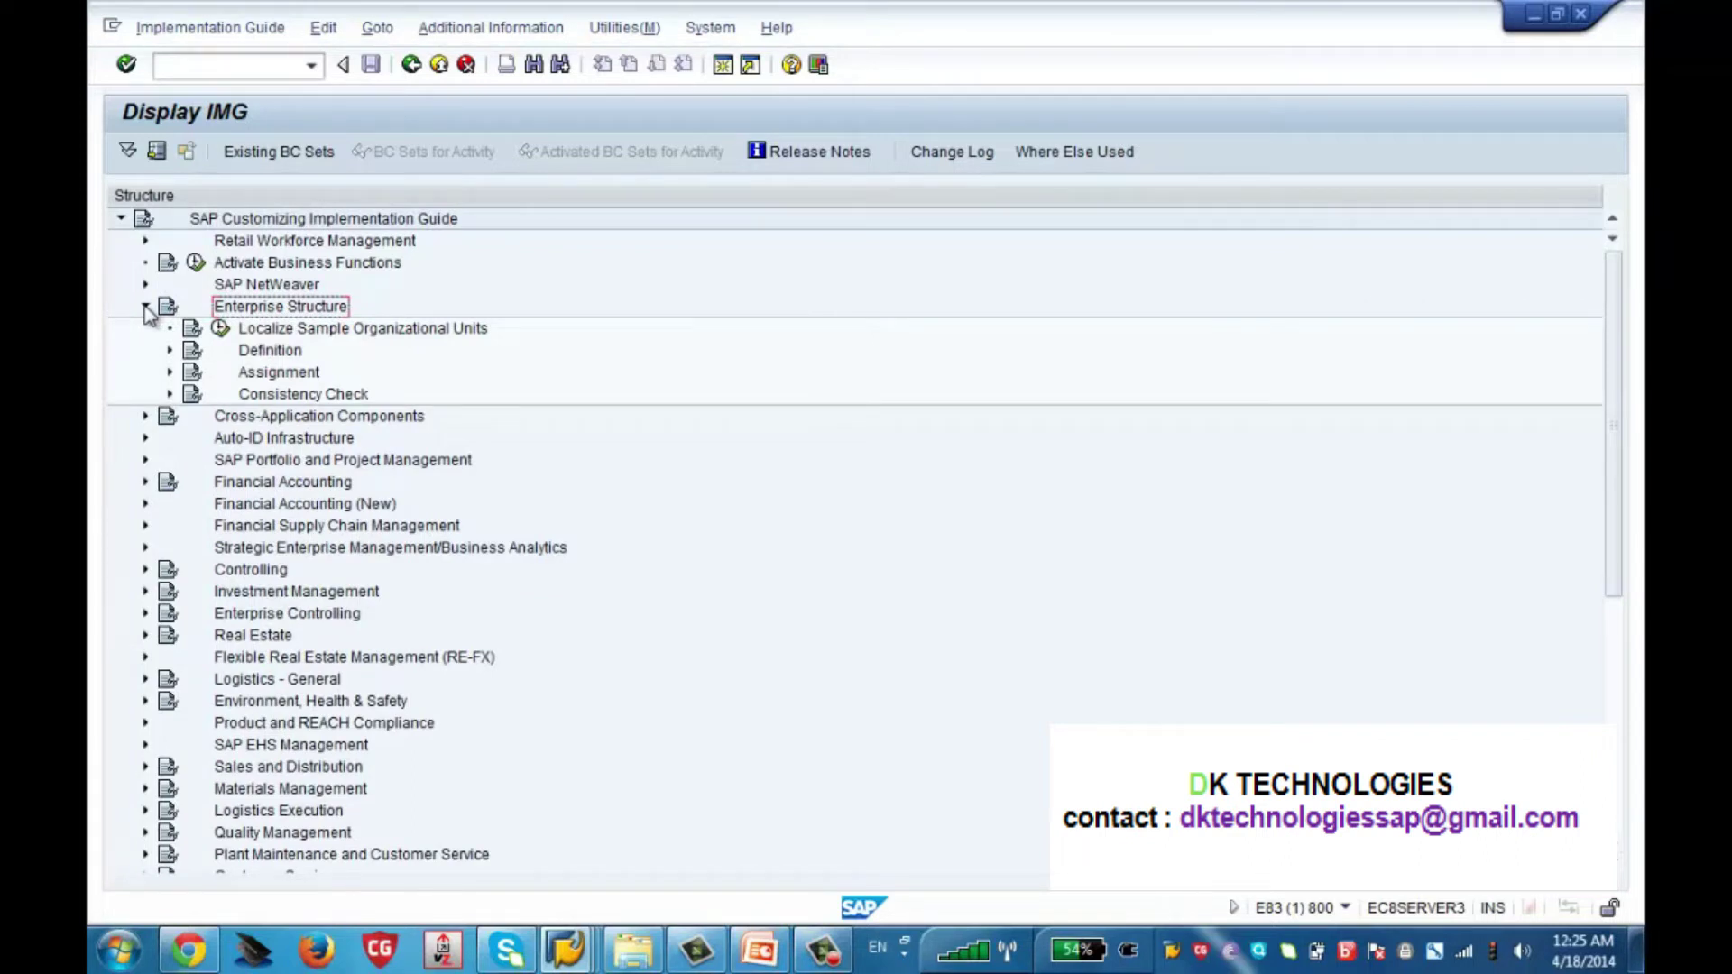
key("XF86AudioMute")
left_click(170, 352)
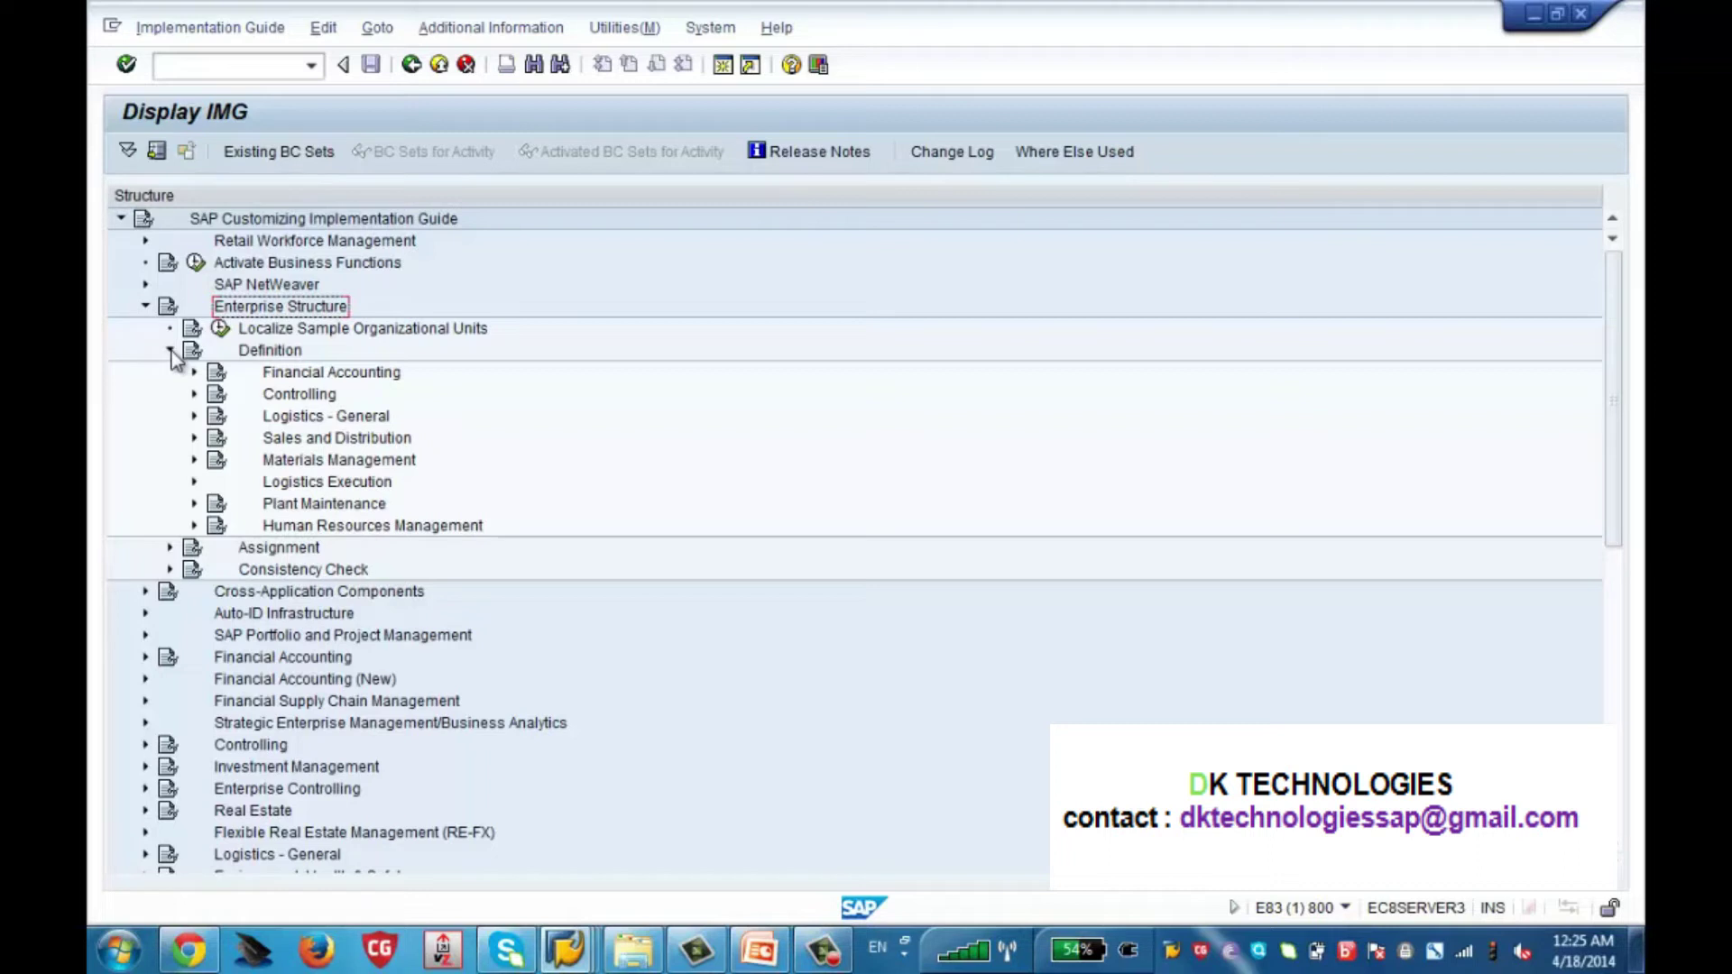
left_click(298, 380)
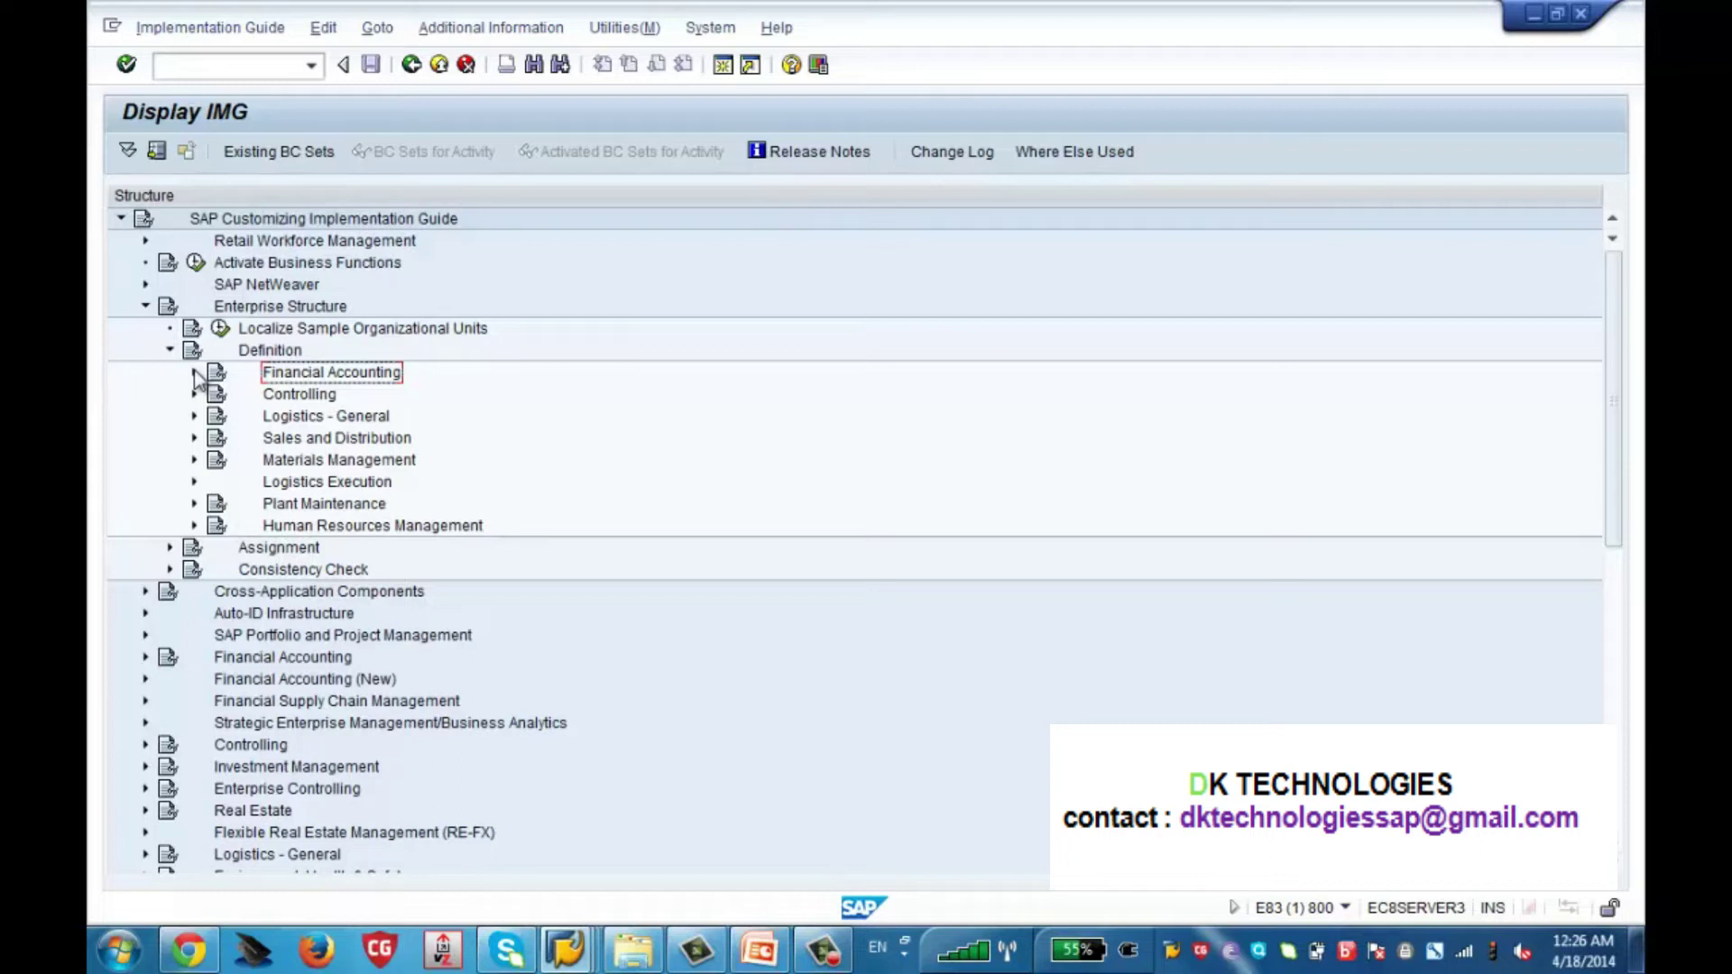
left_click(194, 373)
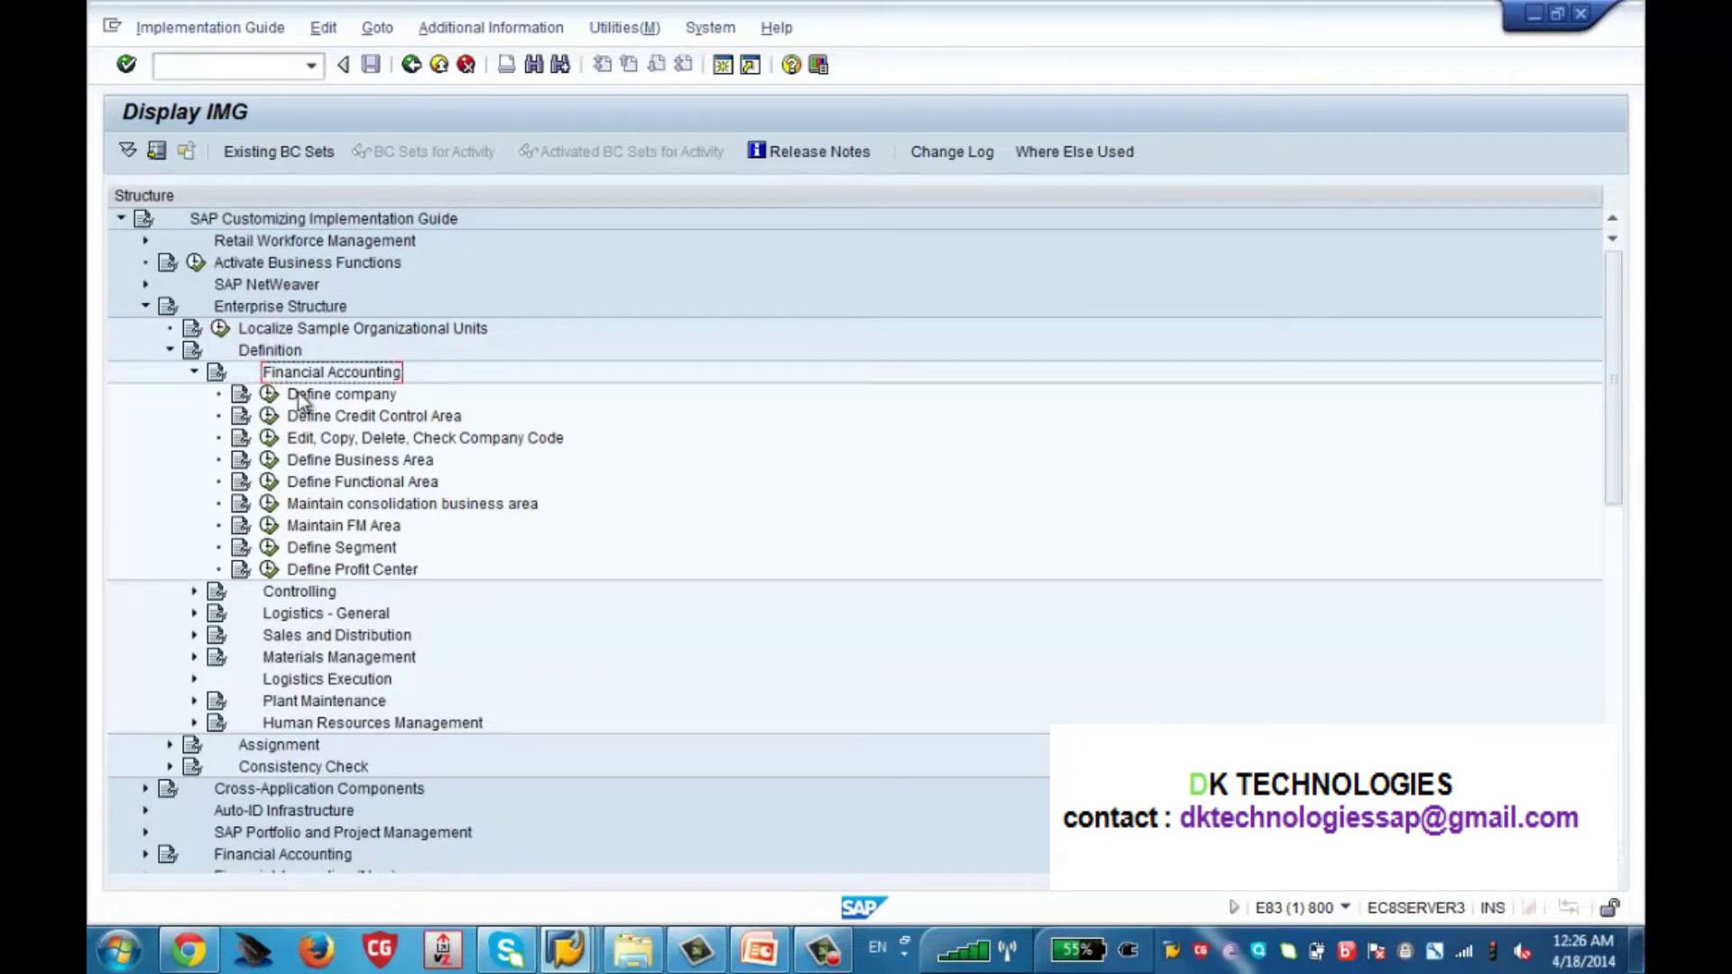
left_click(341, 398)
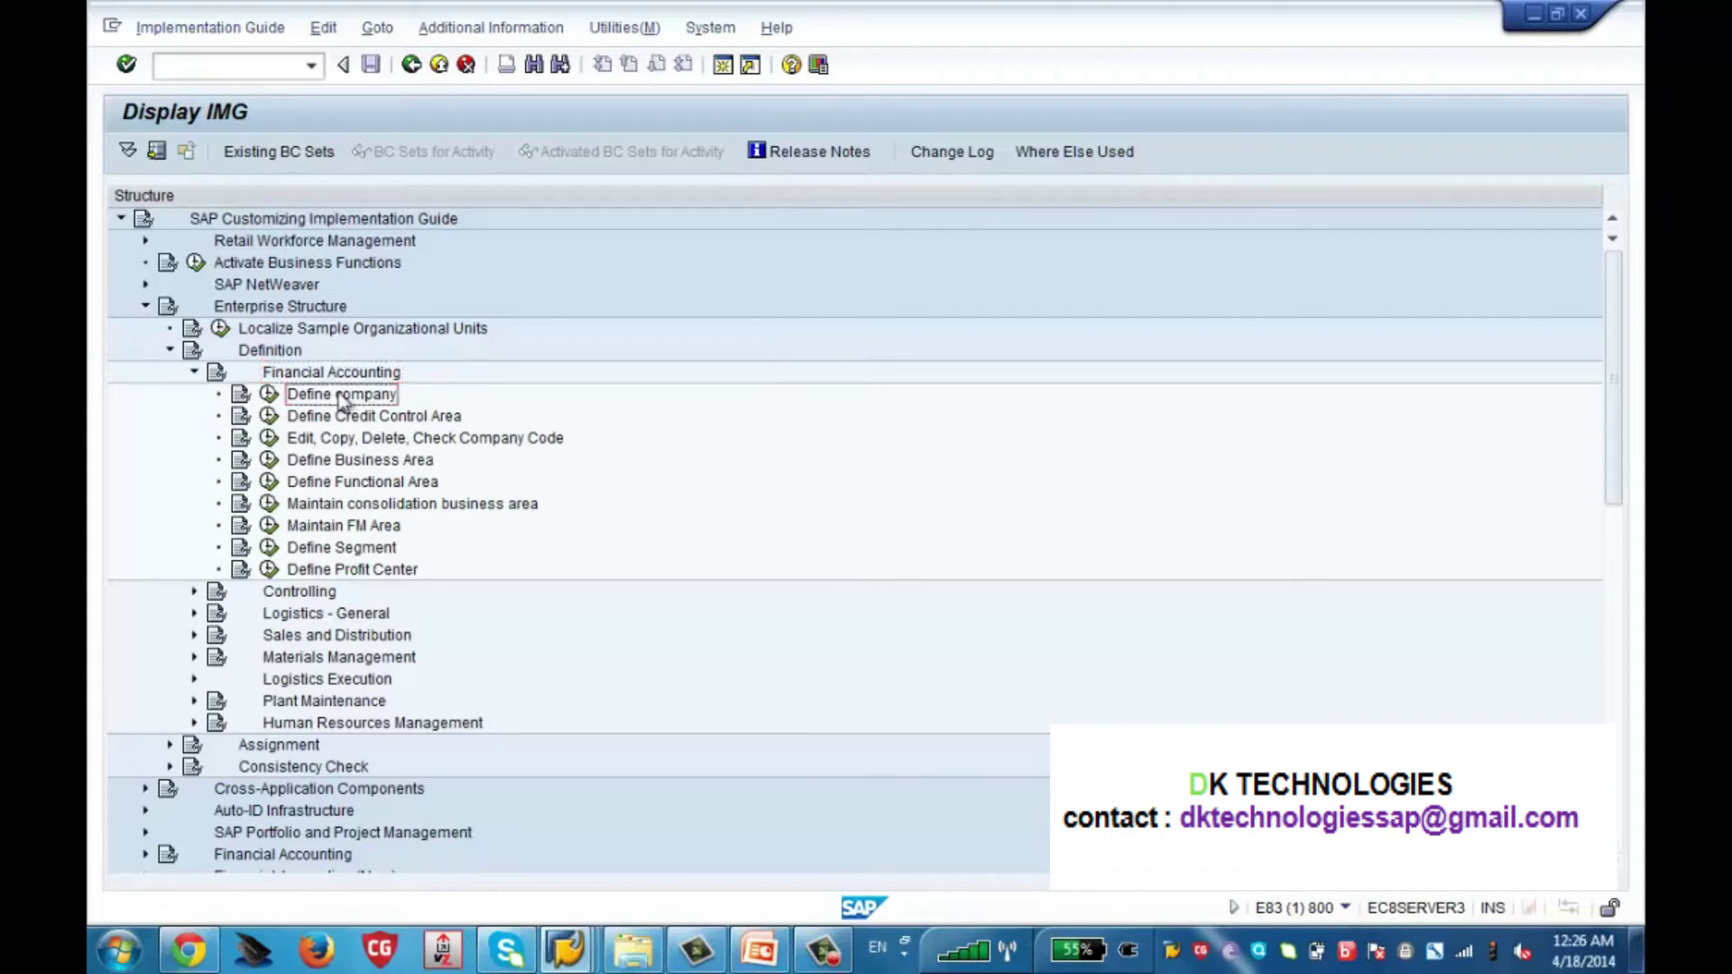
left_click(271, 396)
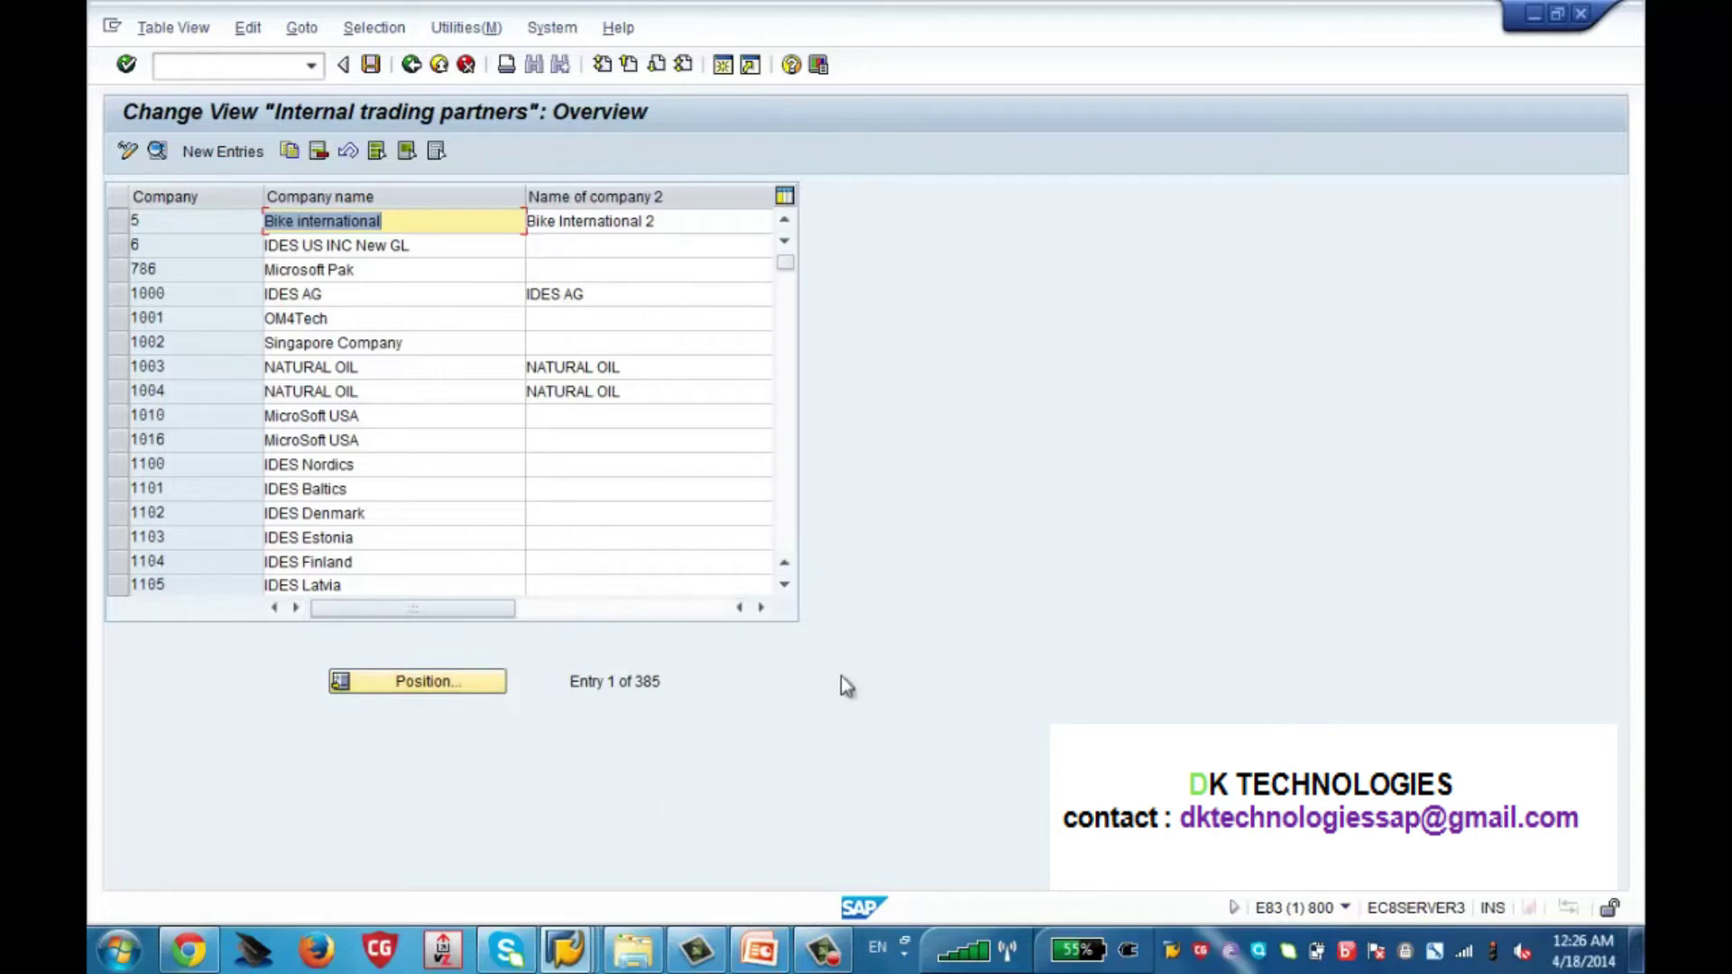
Try to save a new company entry with the company key XYZ and country US
mouse_move(822, 947)
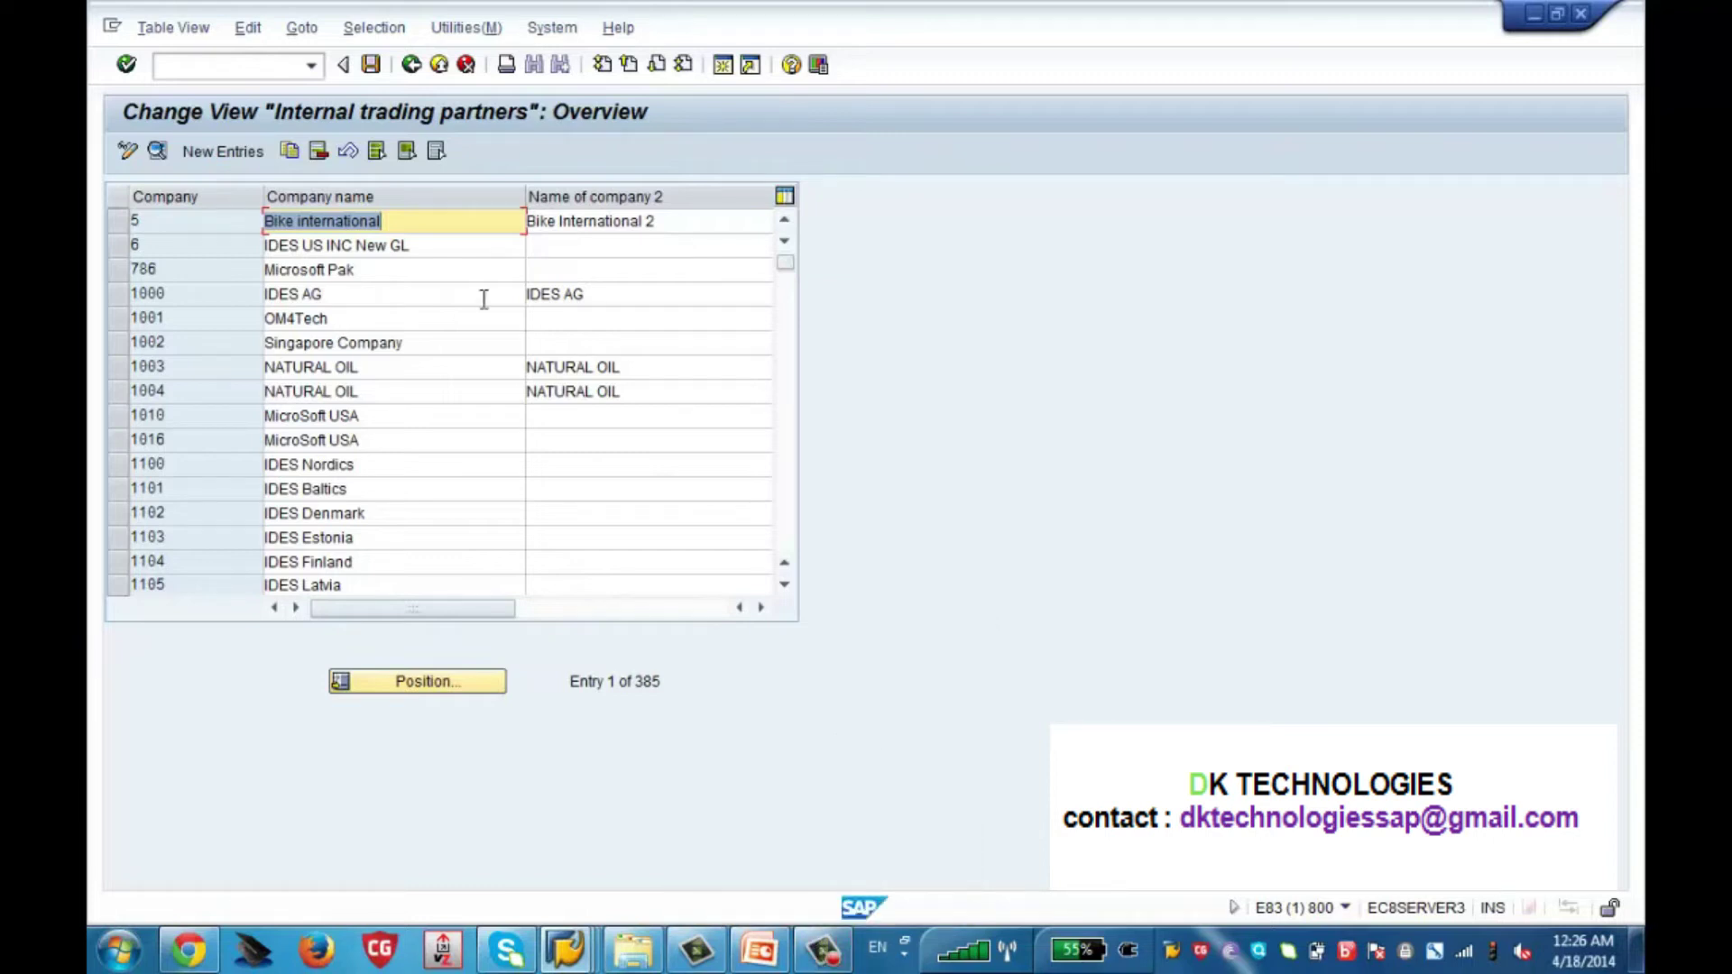
left_click(224, 153)
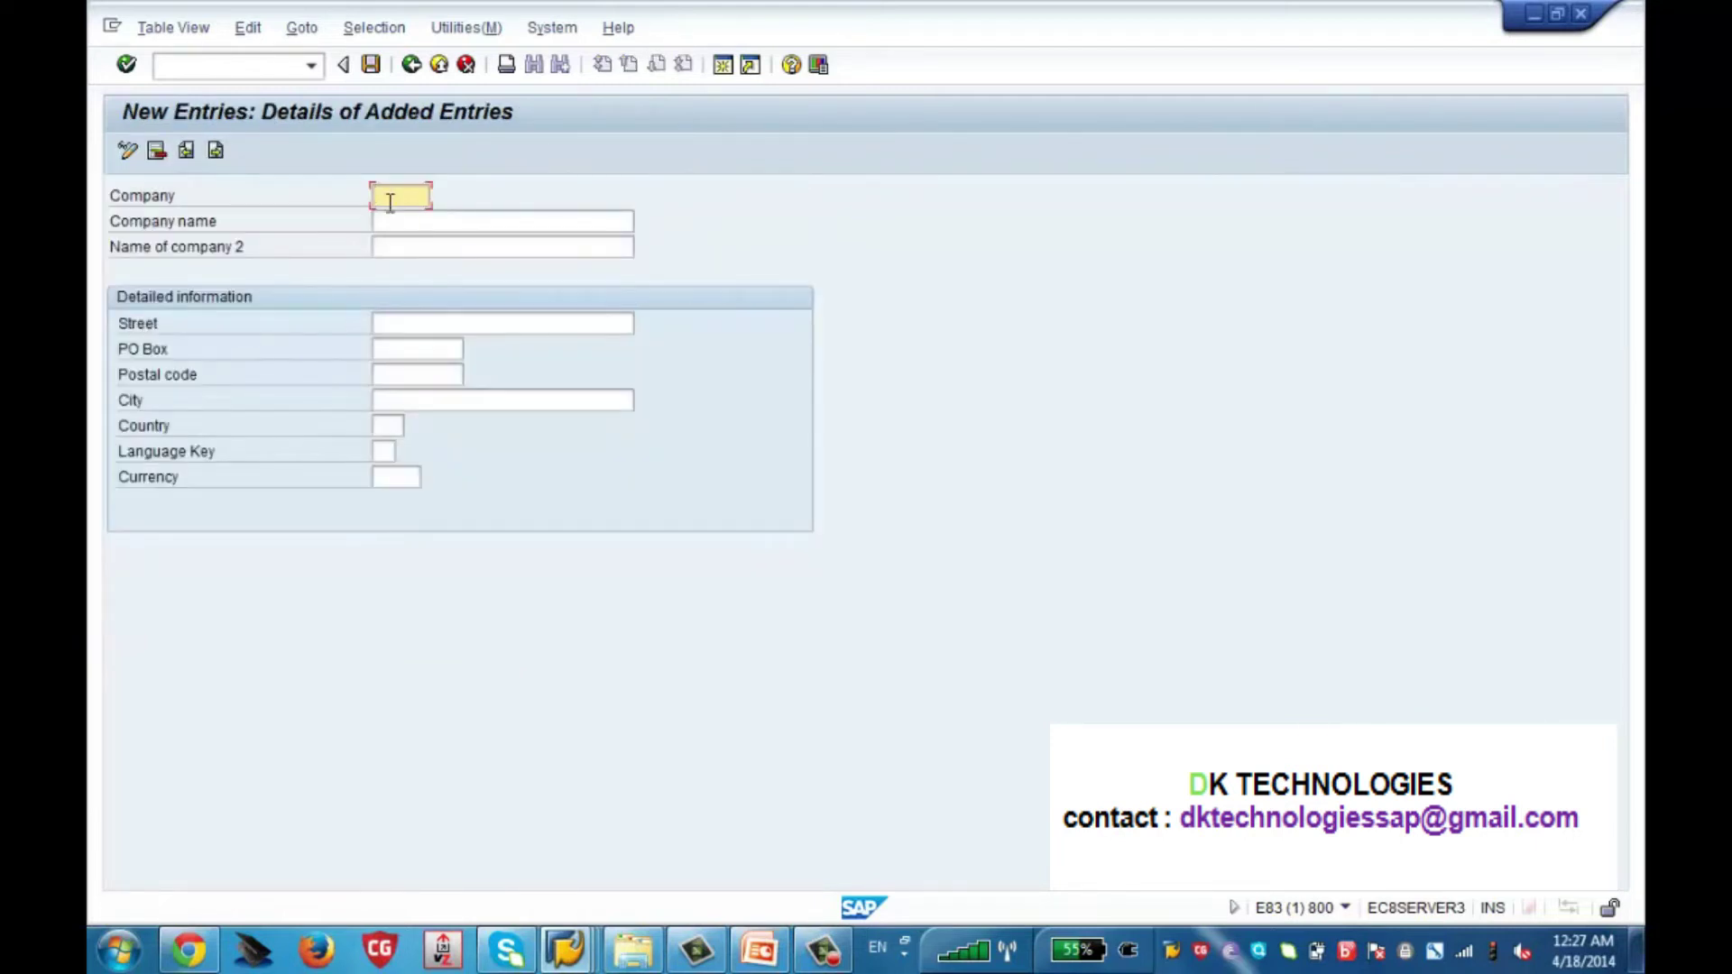
type("XYZ")
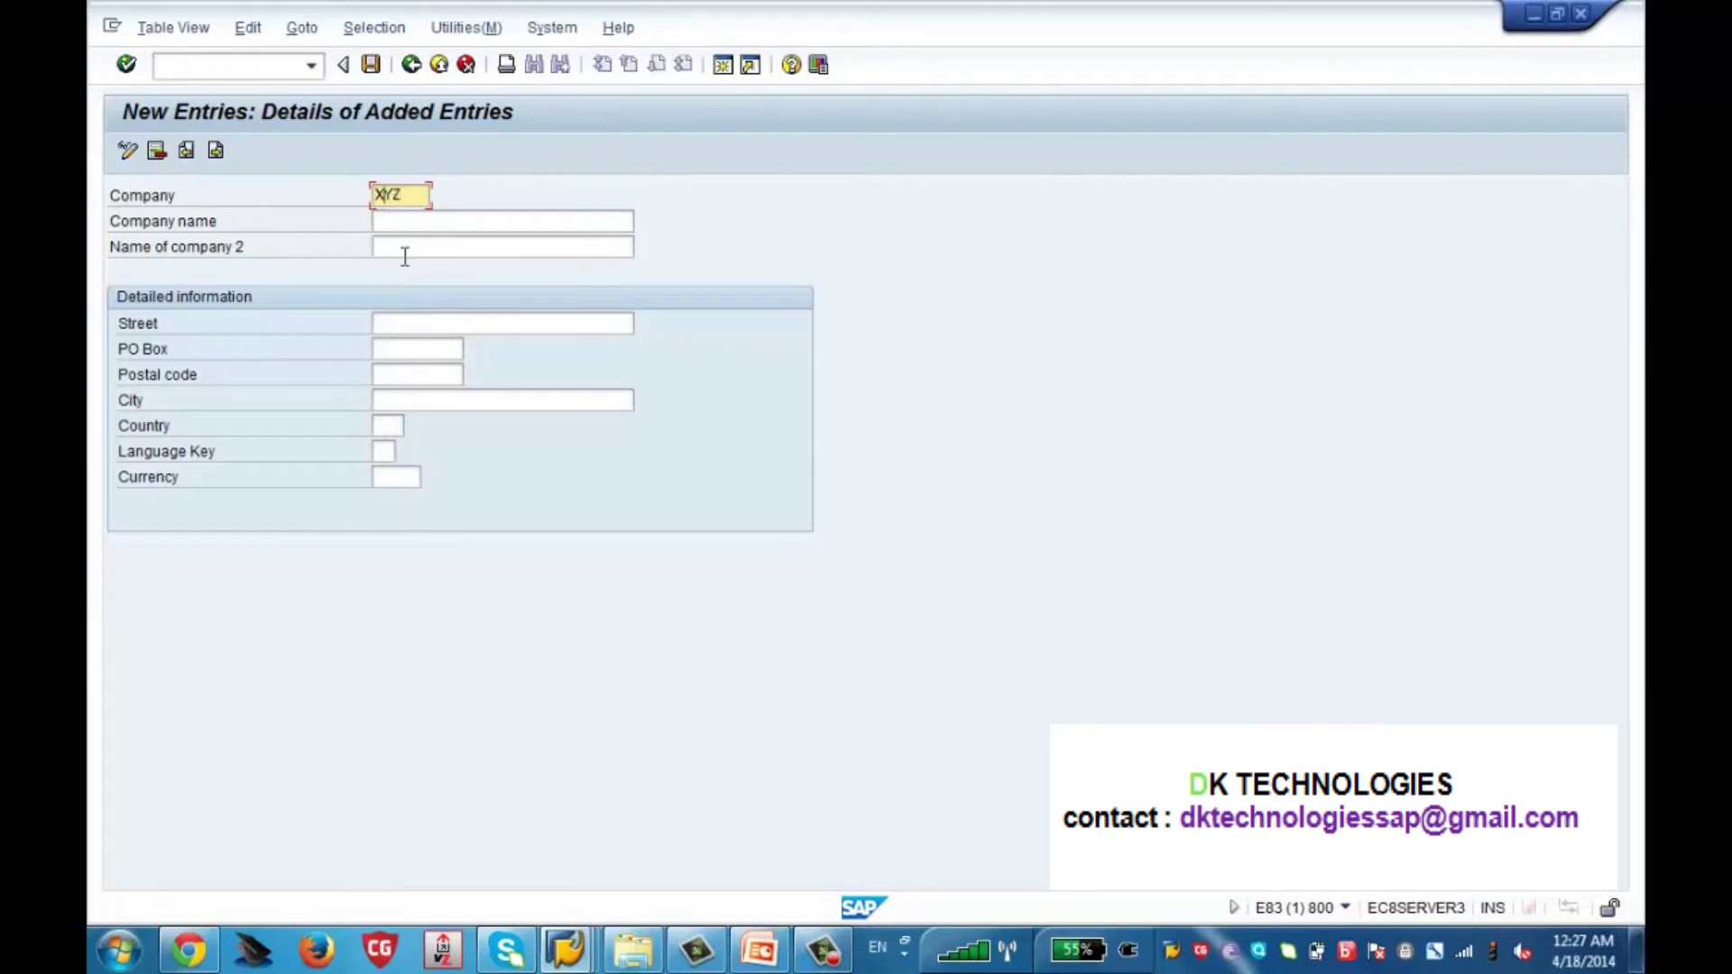
left_click(373, 67)
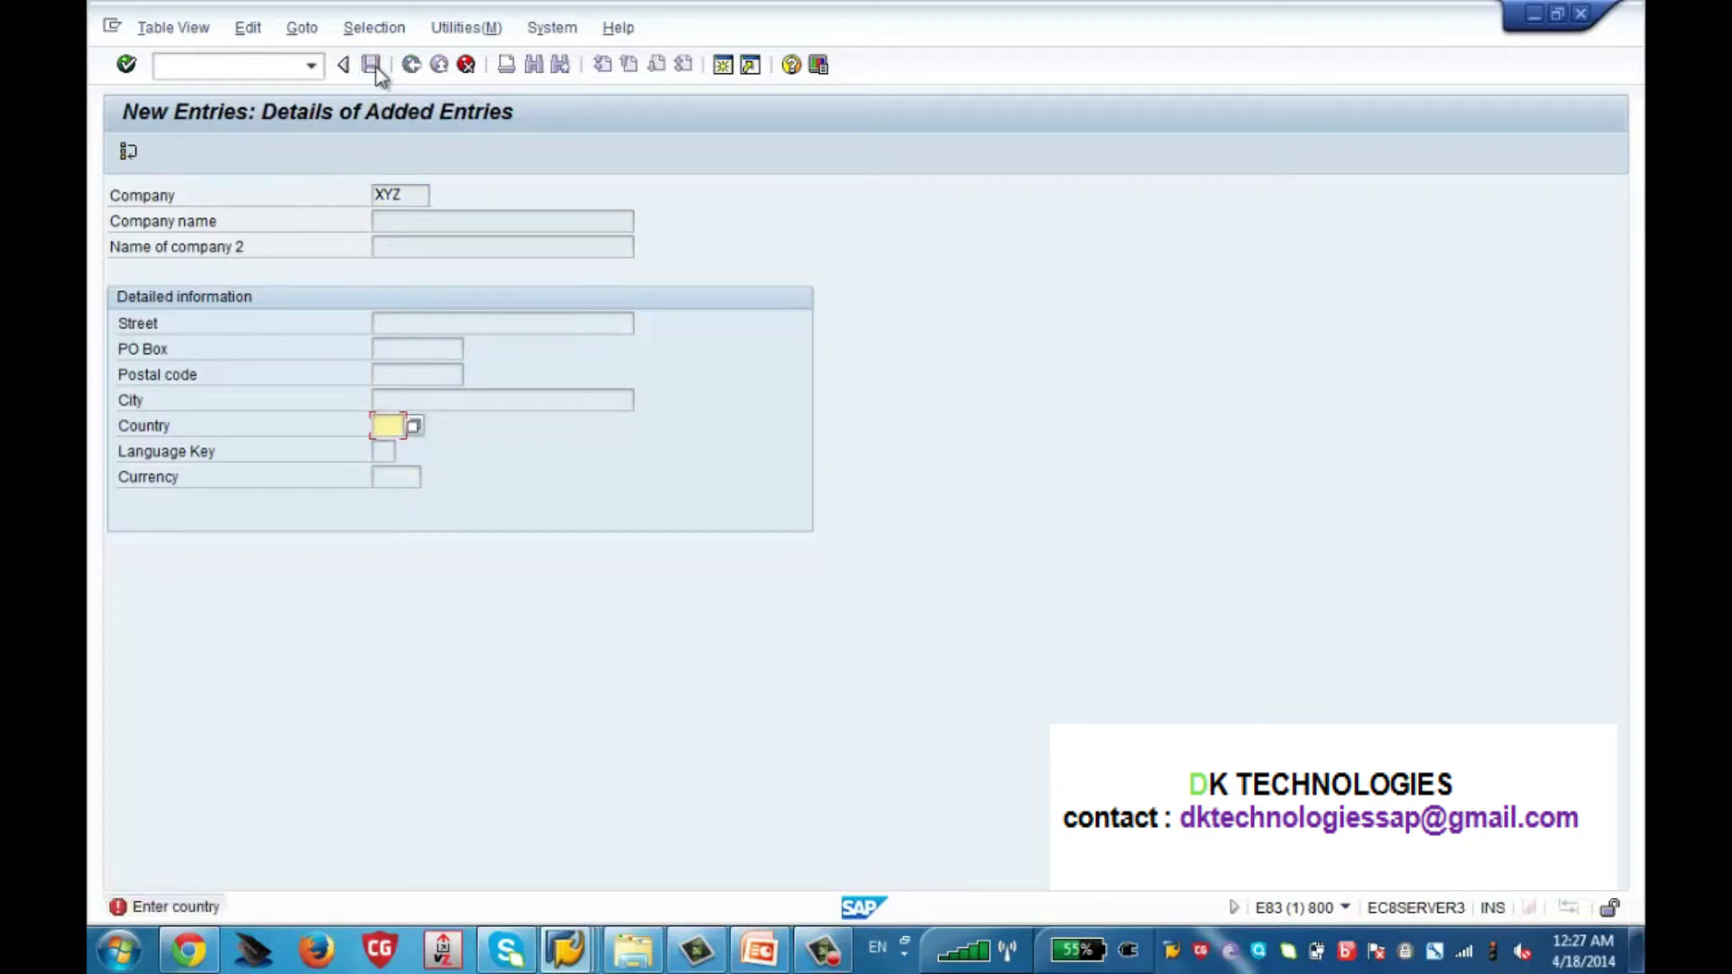
type("us")
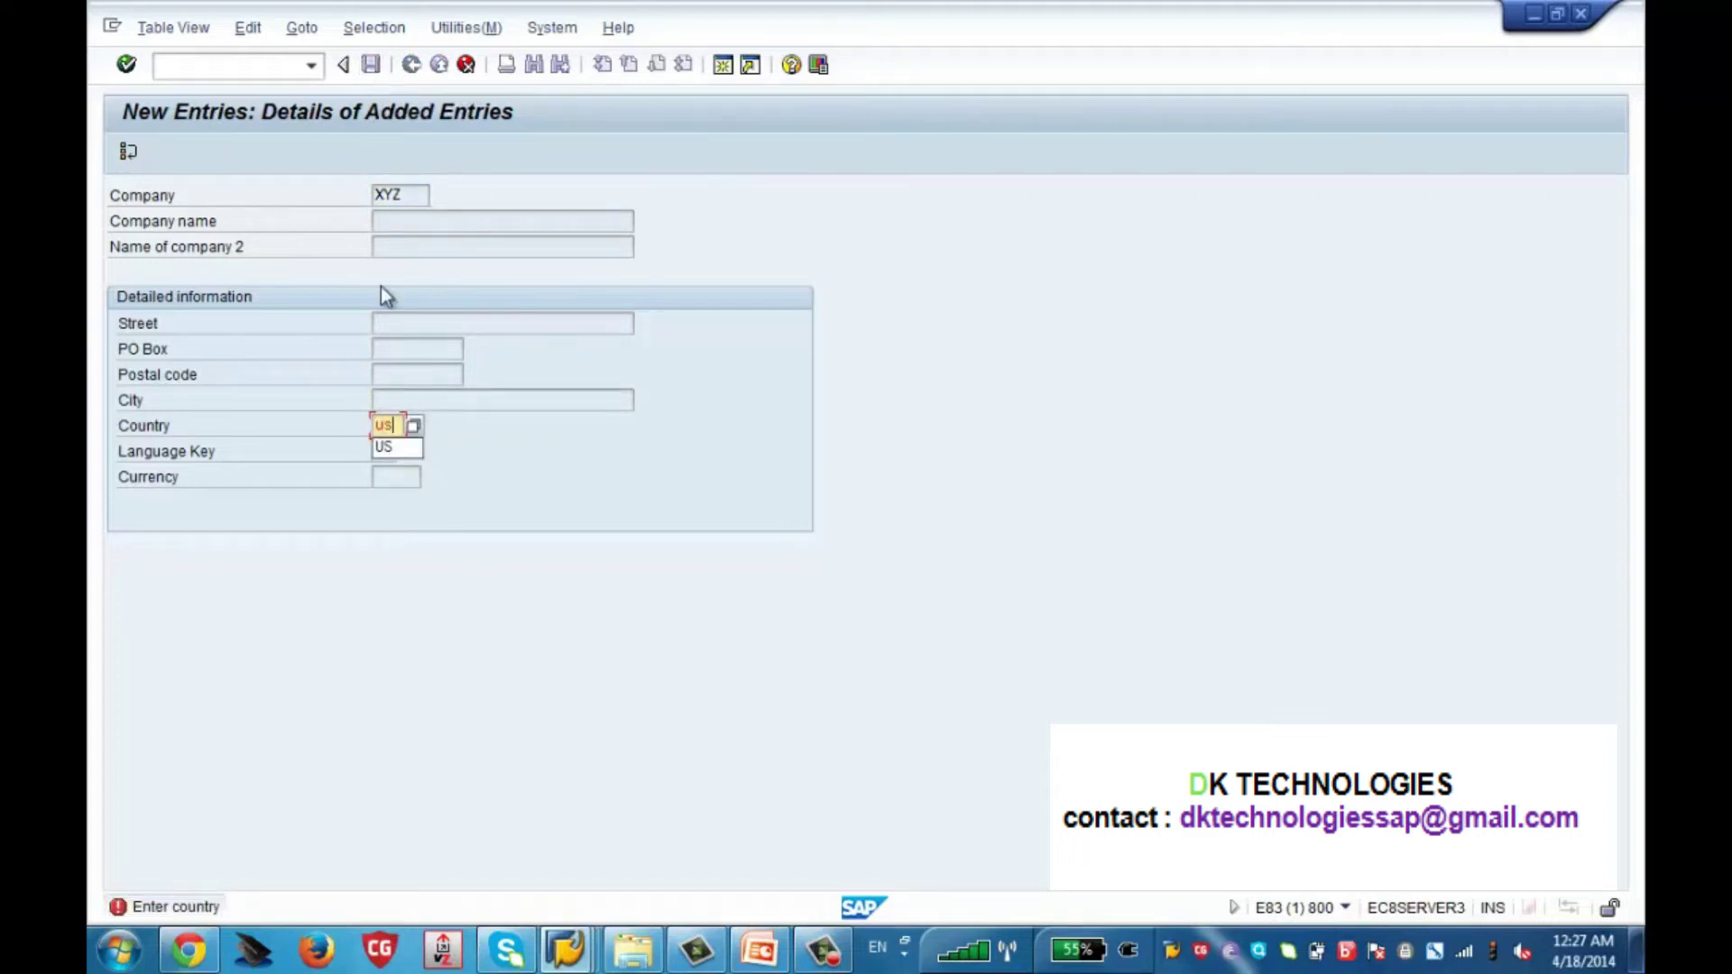
key("Return")
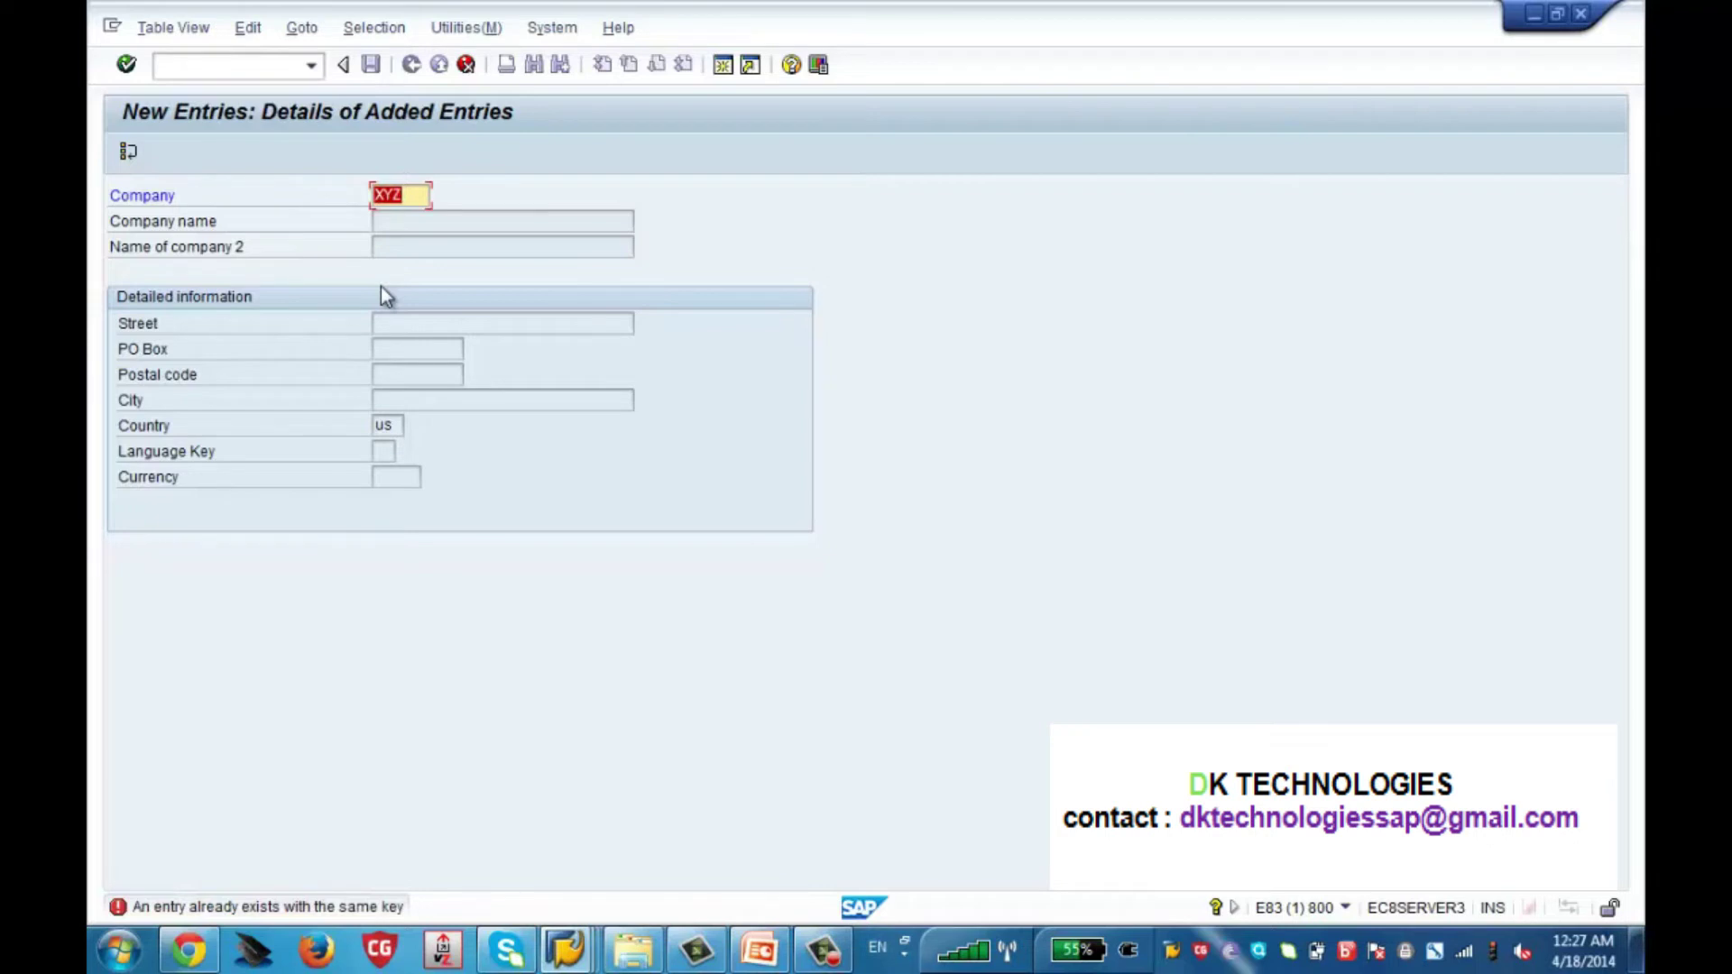
Change the company key to IBM1 and save the entry under the SAP HCM Training customizing request
type("IBM1")
key("Return")
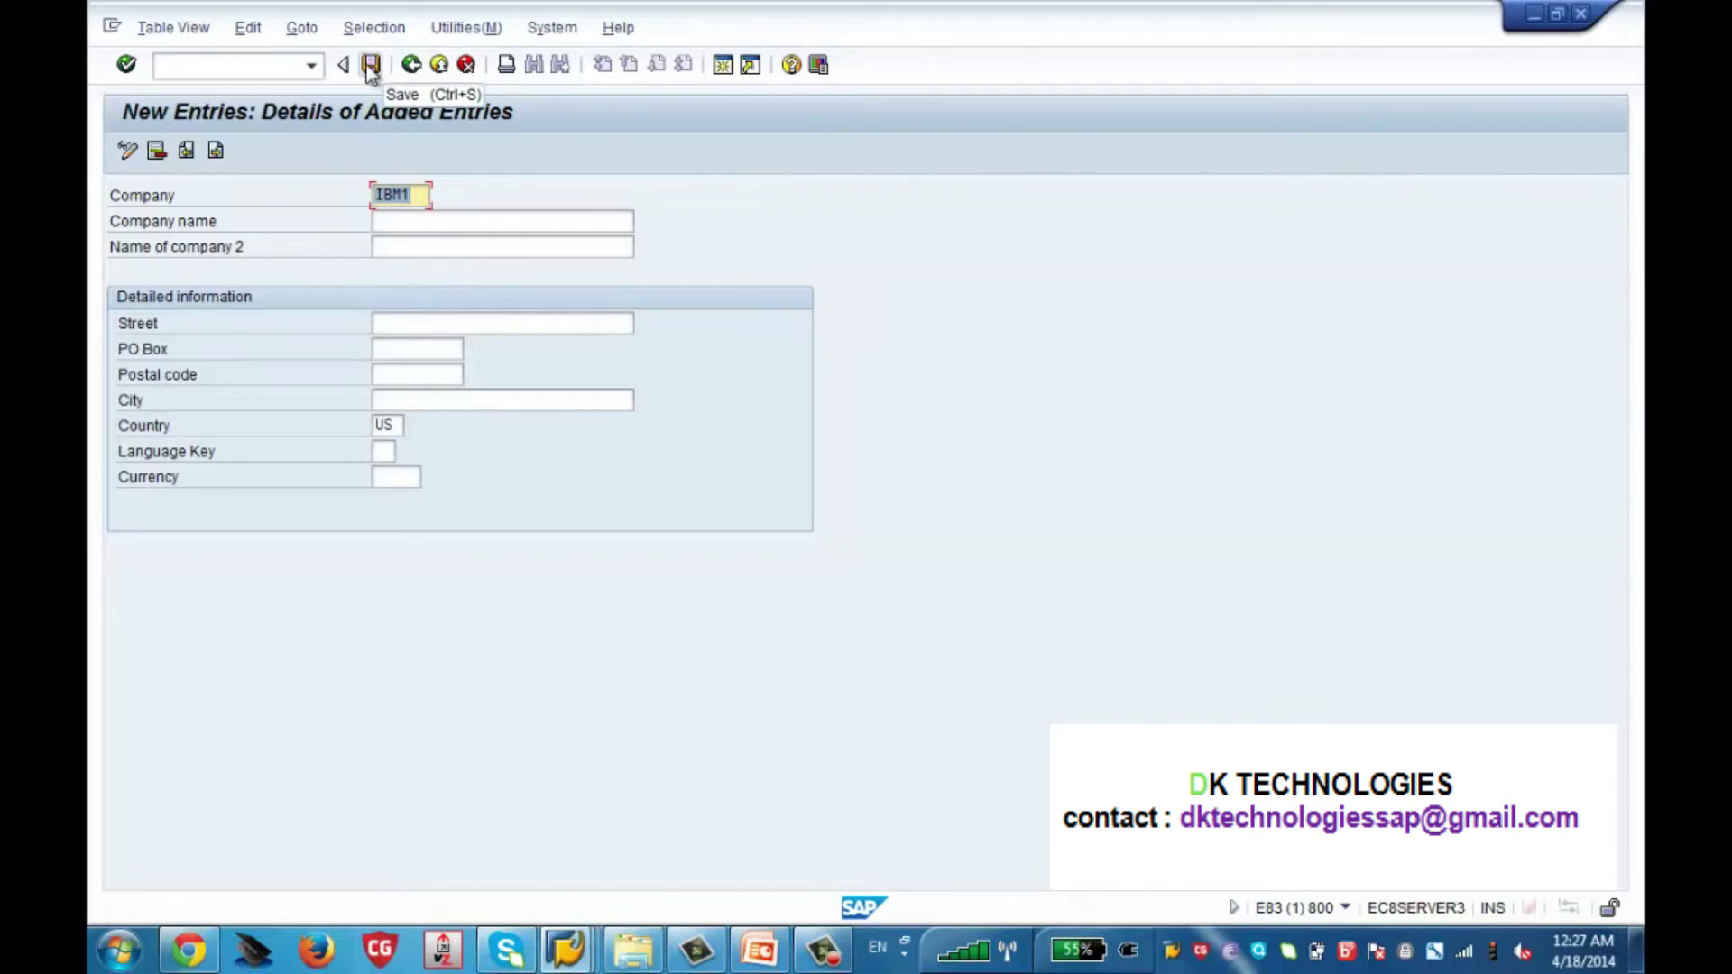
left_click(371, 65)
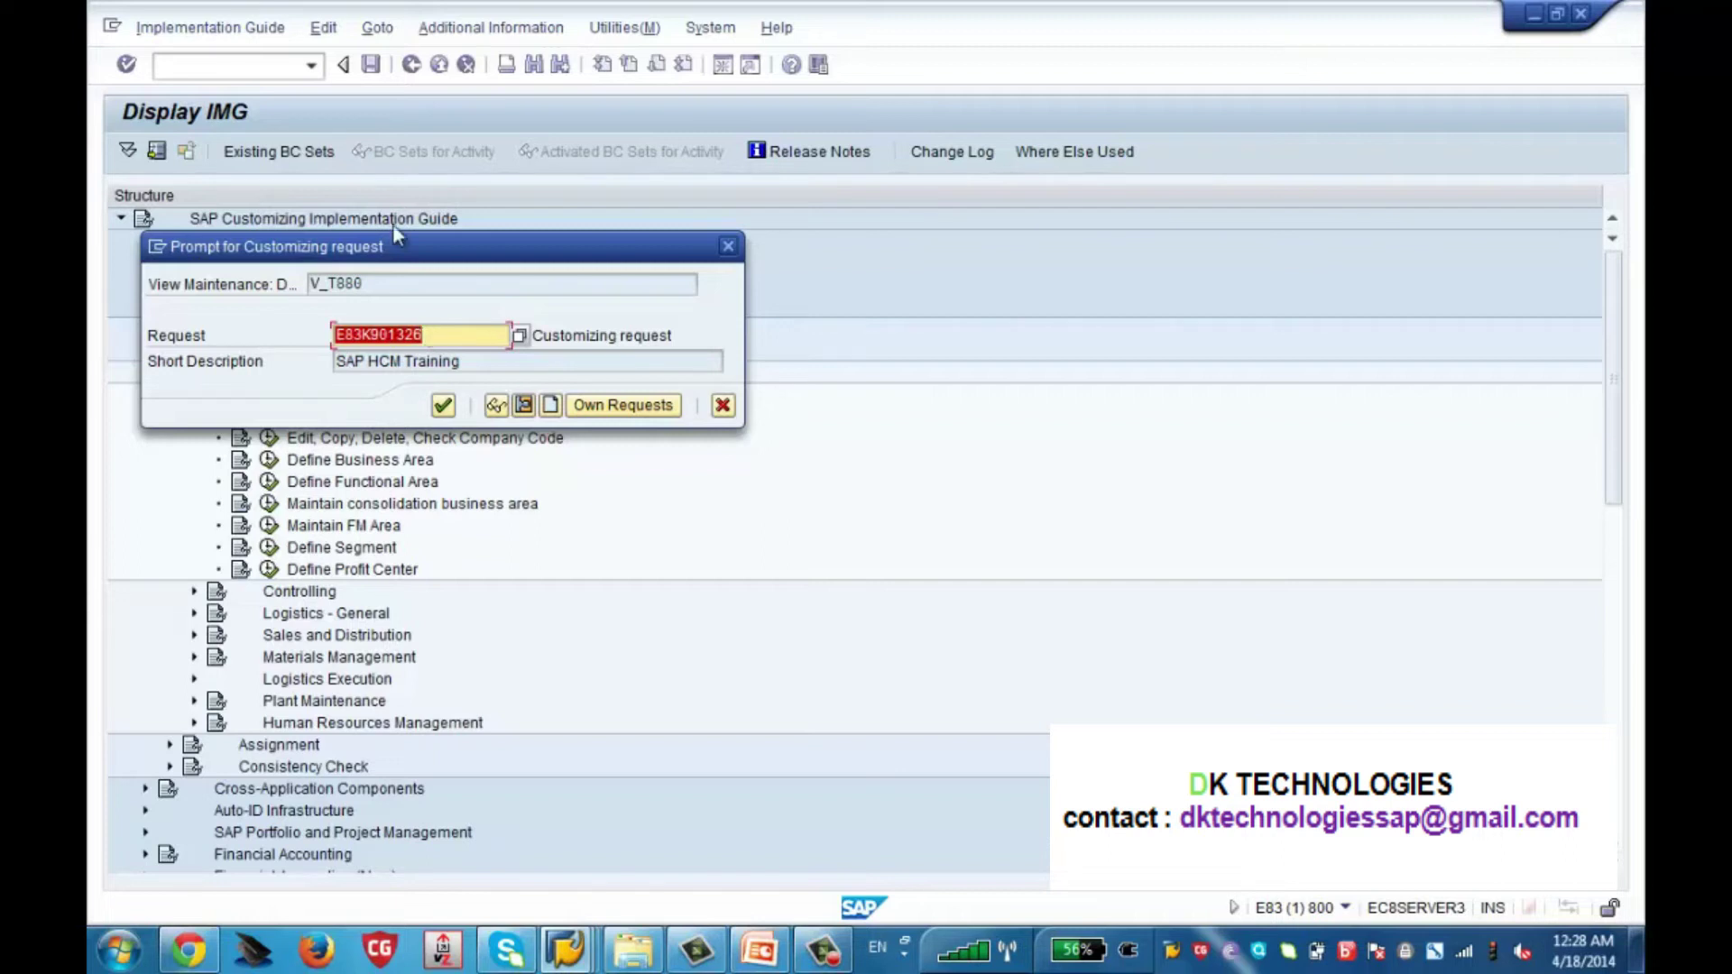
left_click_drag(454, 247, 879, 192)
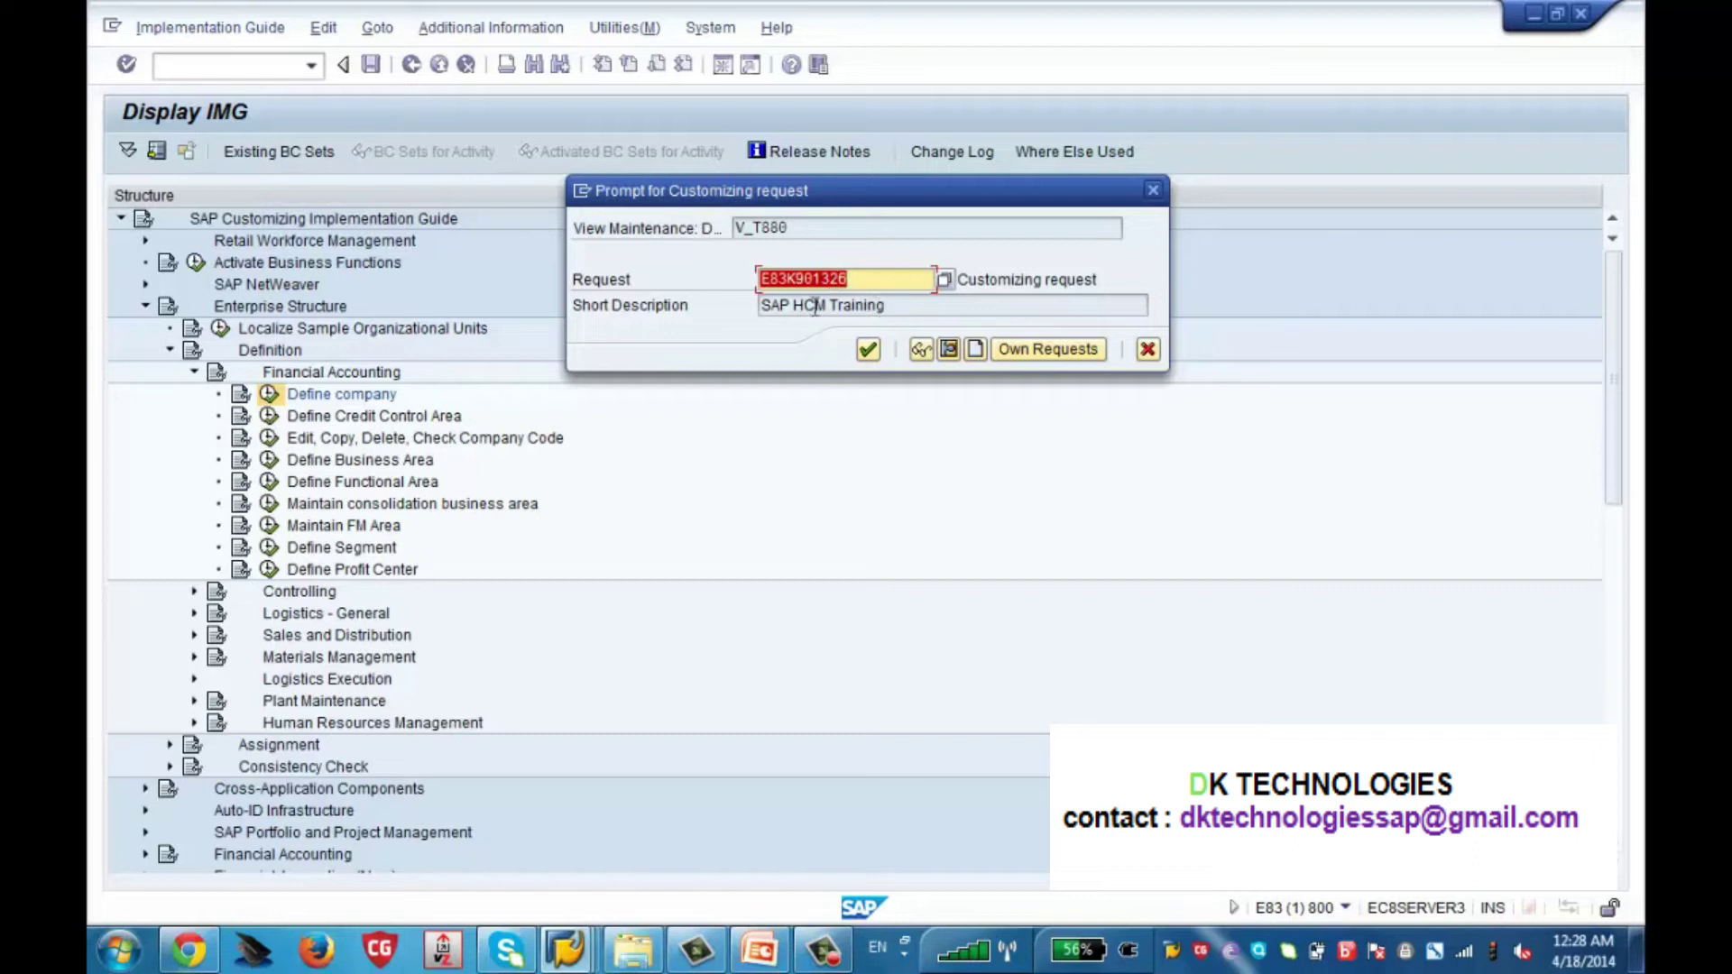
left_click(866, 349)
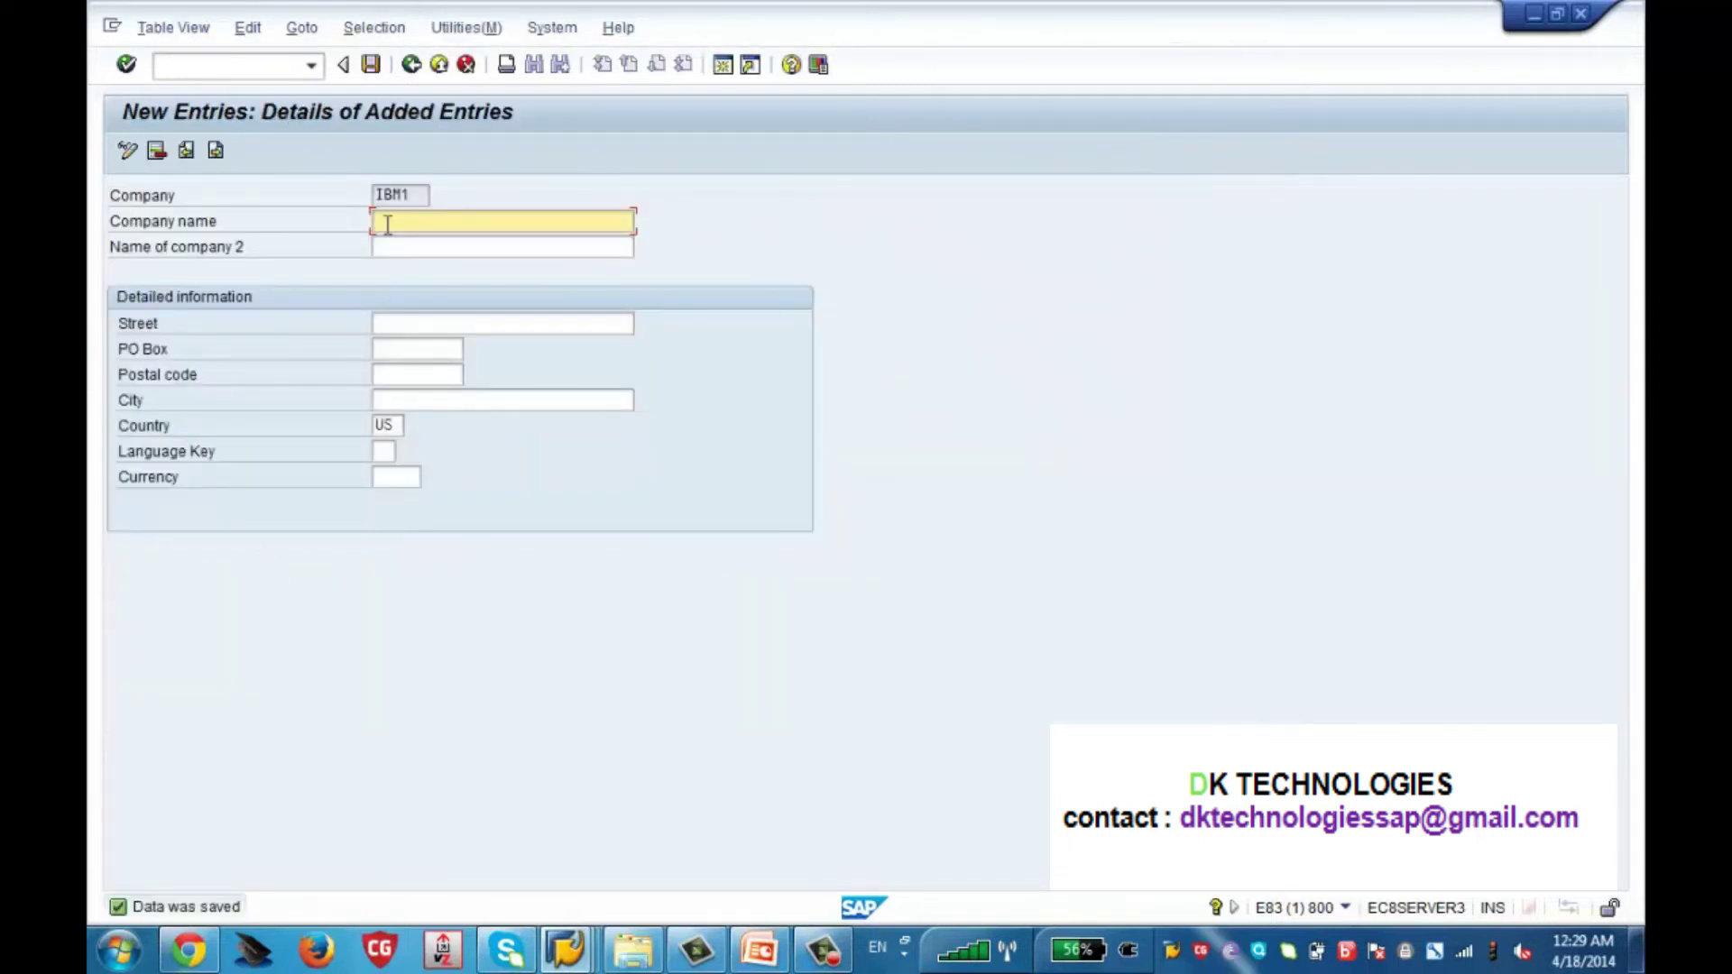
Return to the implementation guide and reopen the Define company overview, leaving the blank new-entry form without entering data
left_click(415, 74)
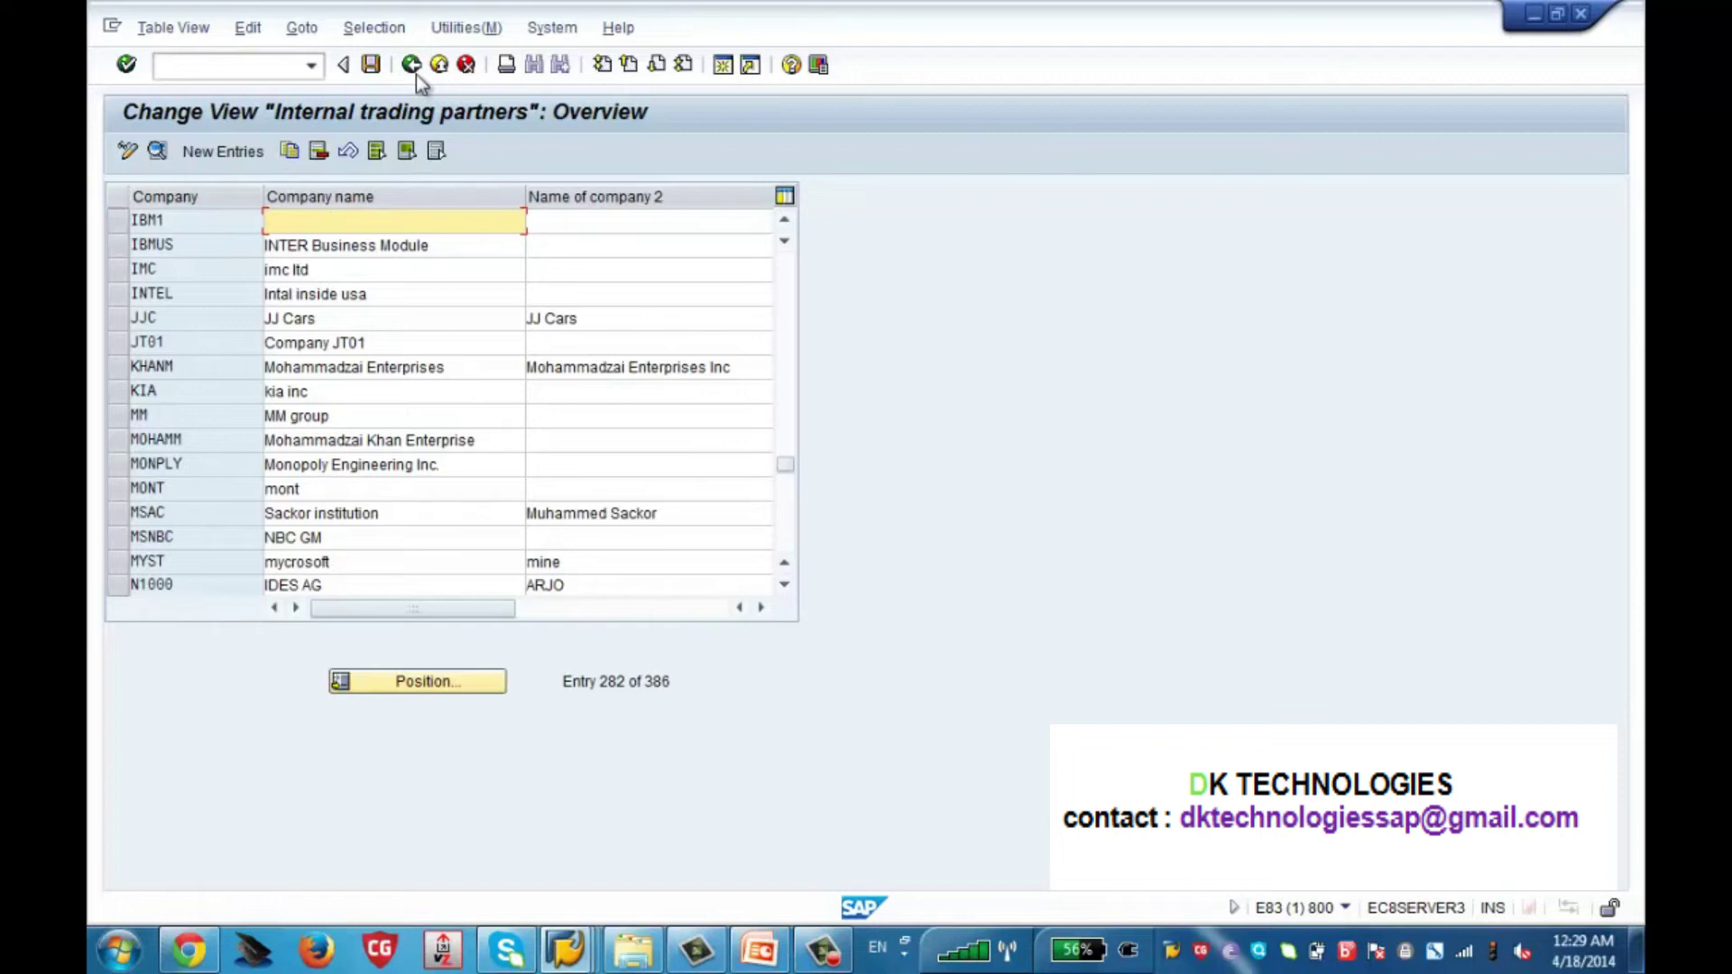
left_click(413, 67)
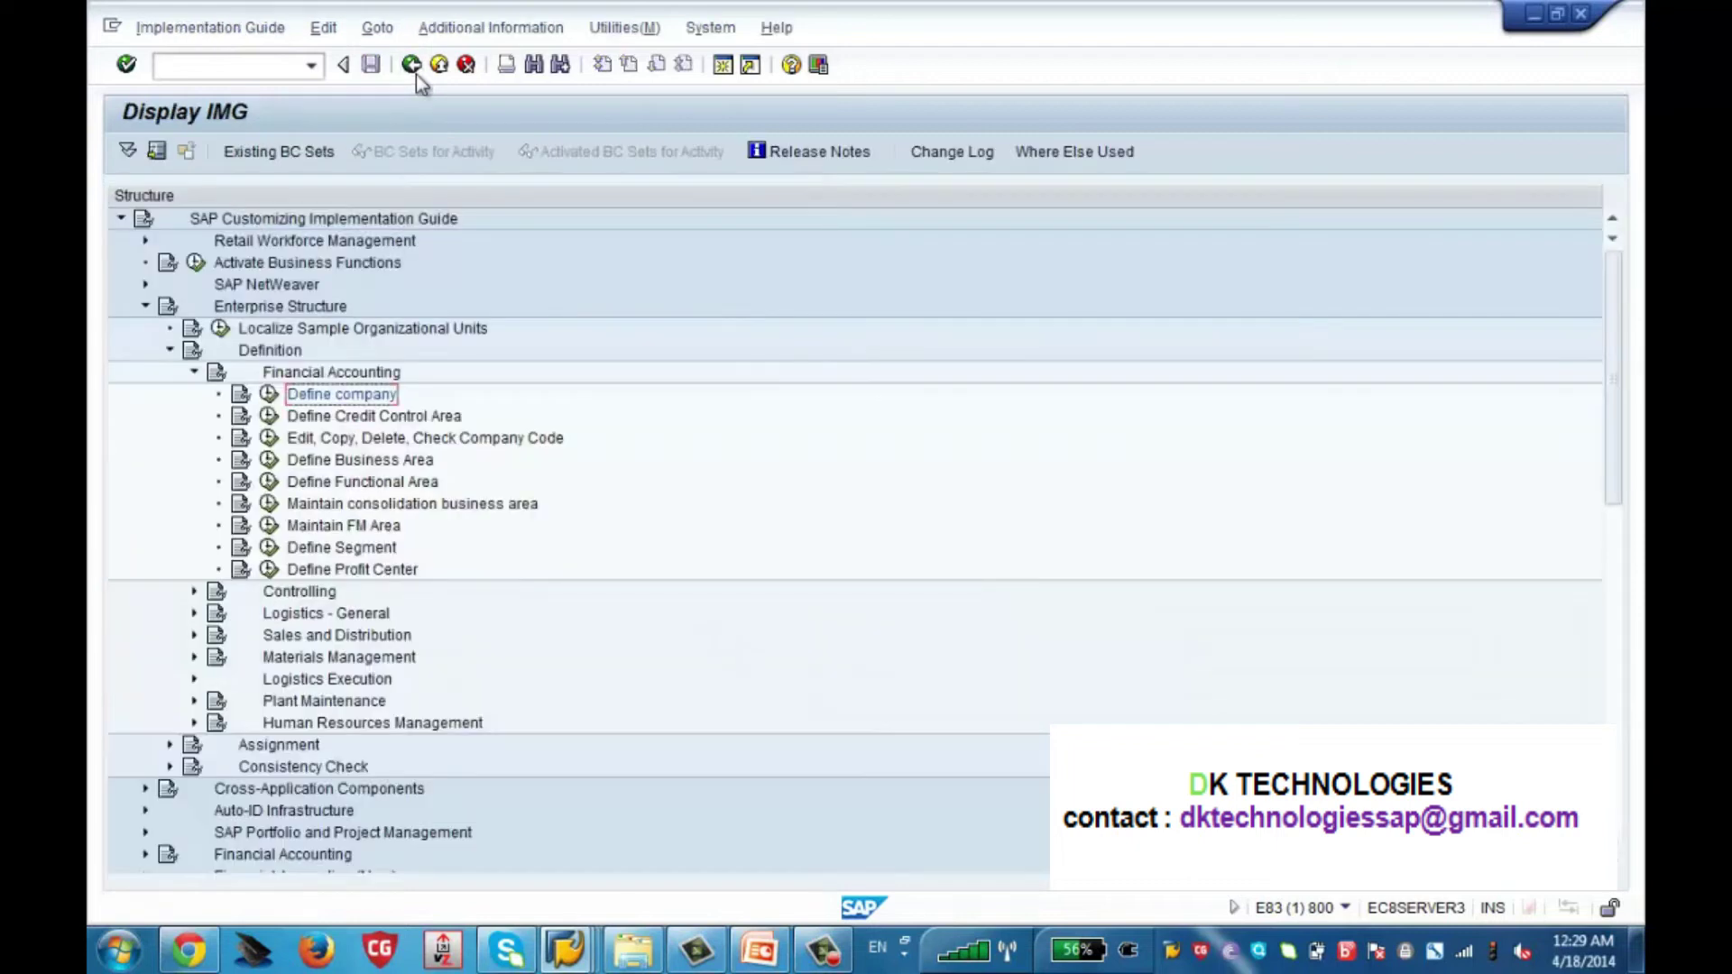
left_click(269, 396)
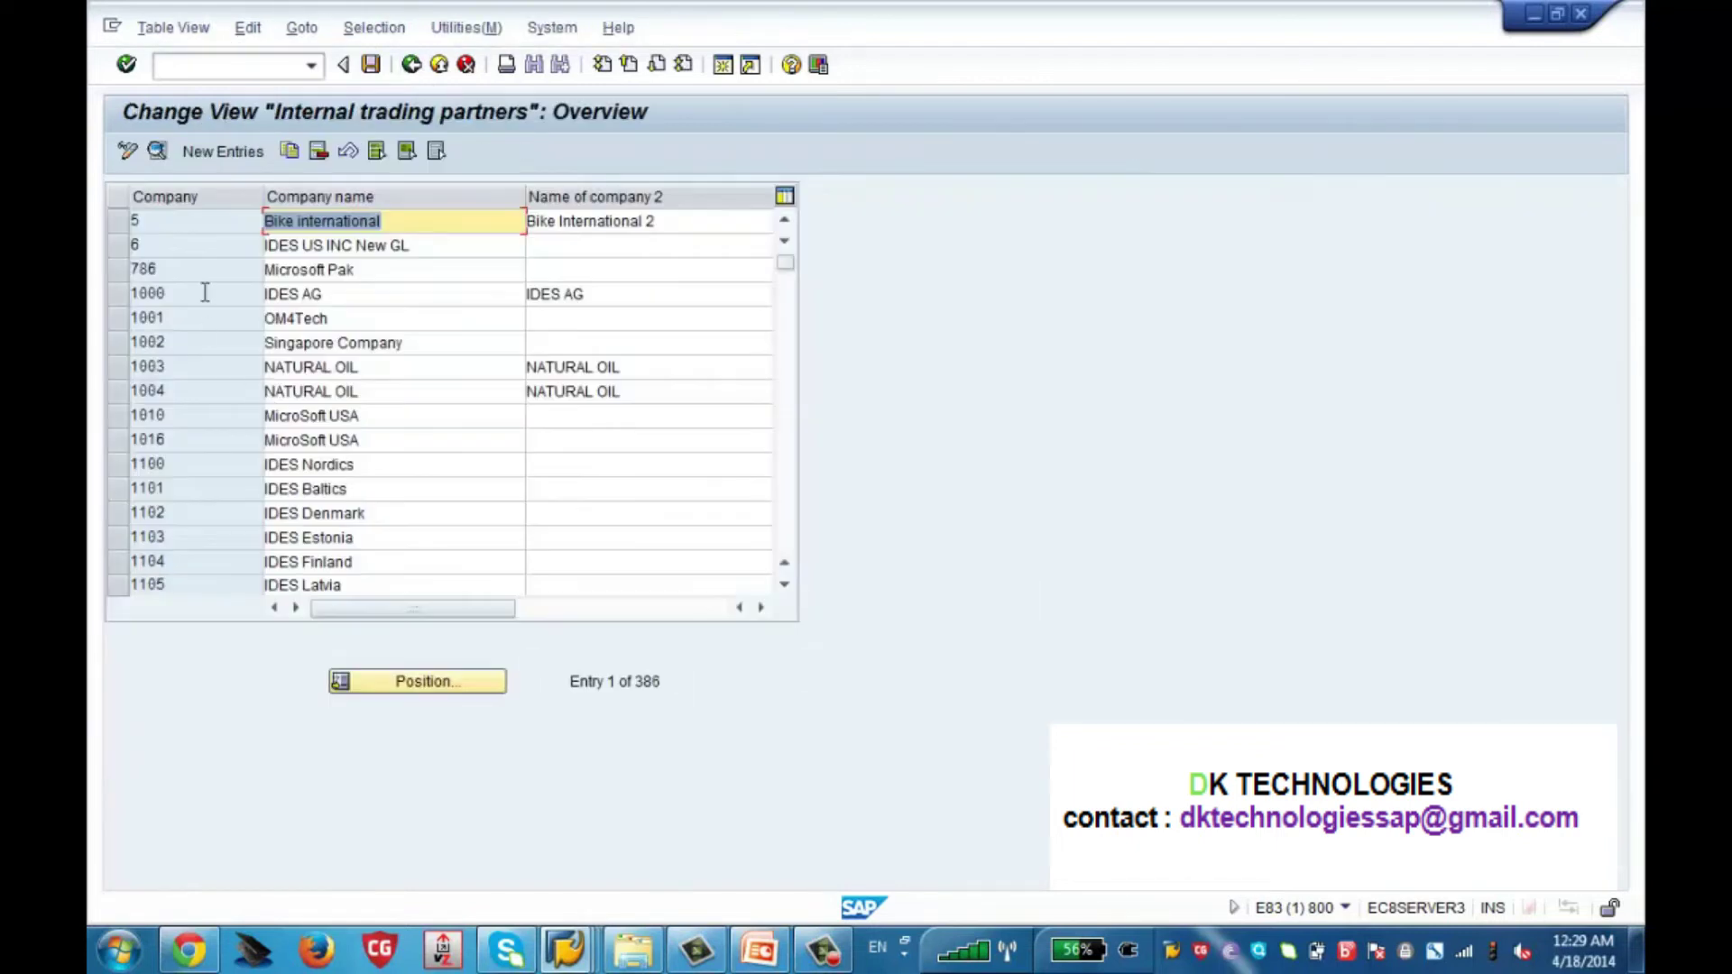
left_click(215, 153)
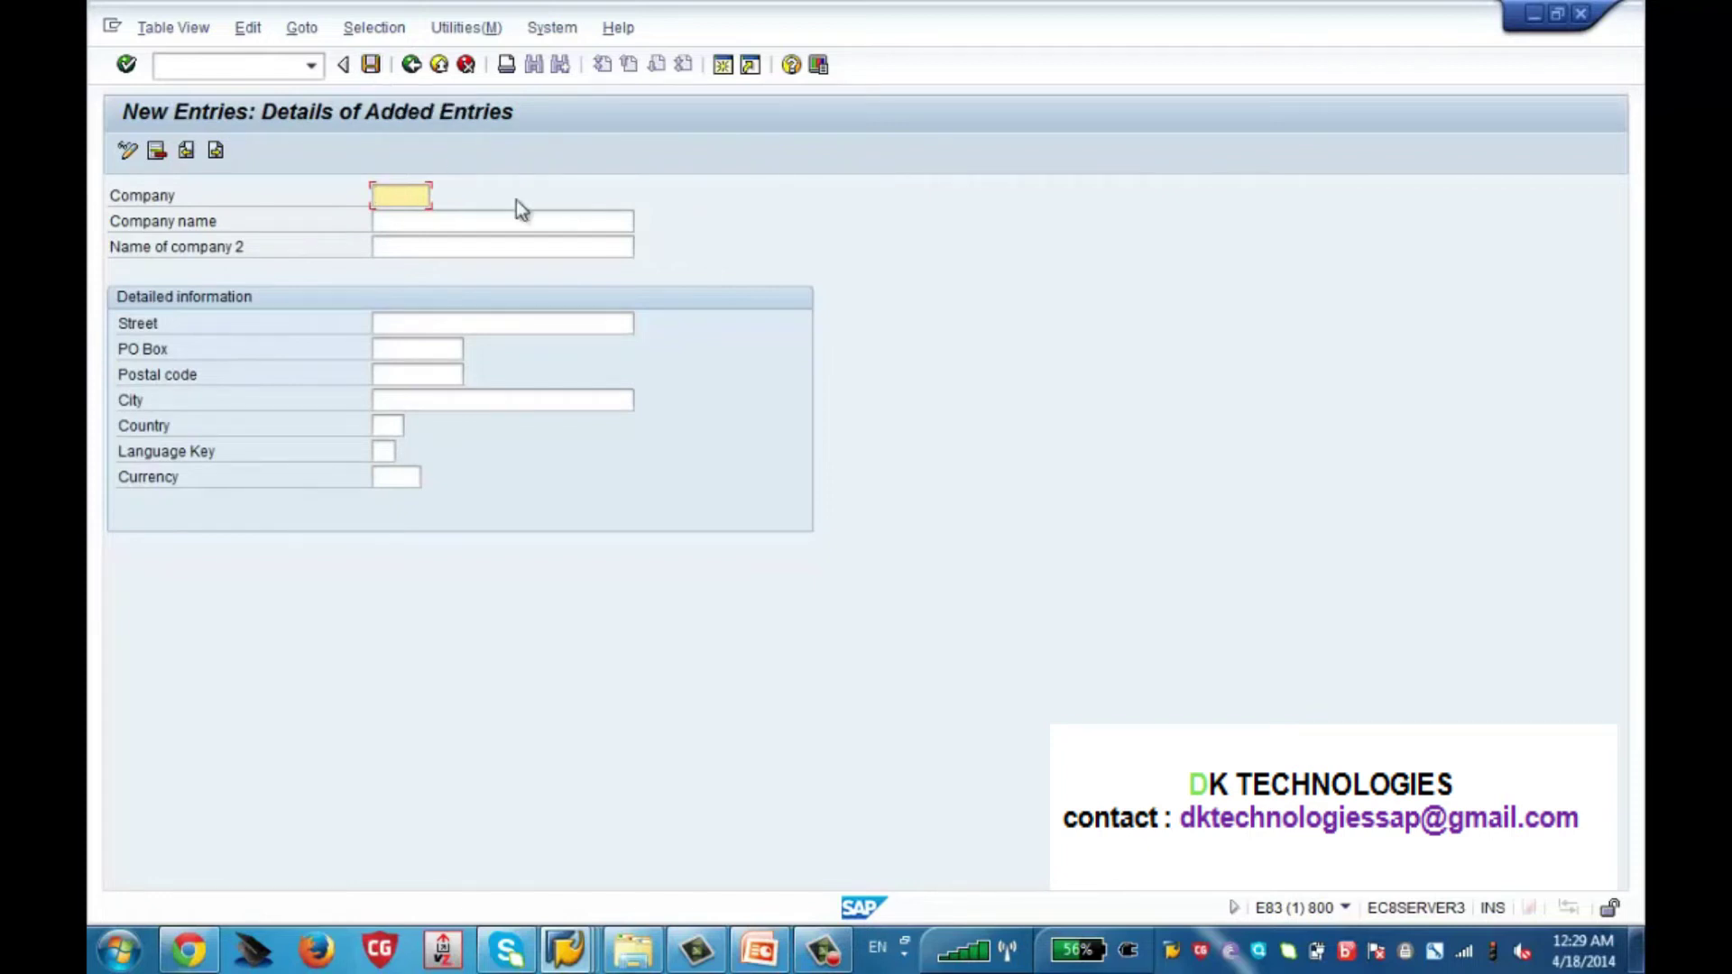
left_click(410, 66)
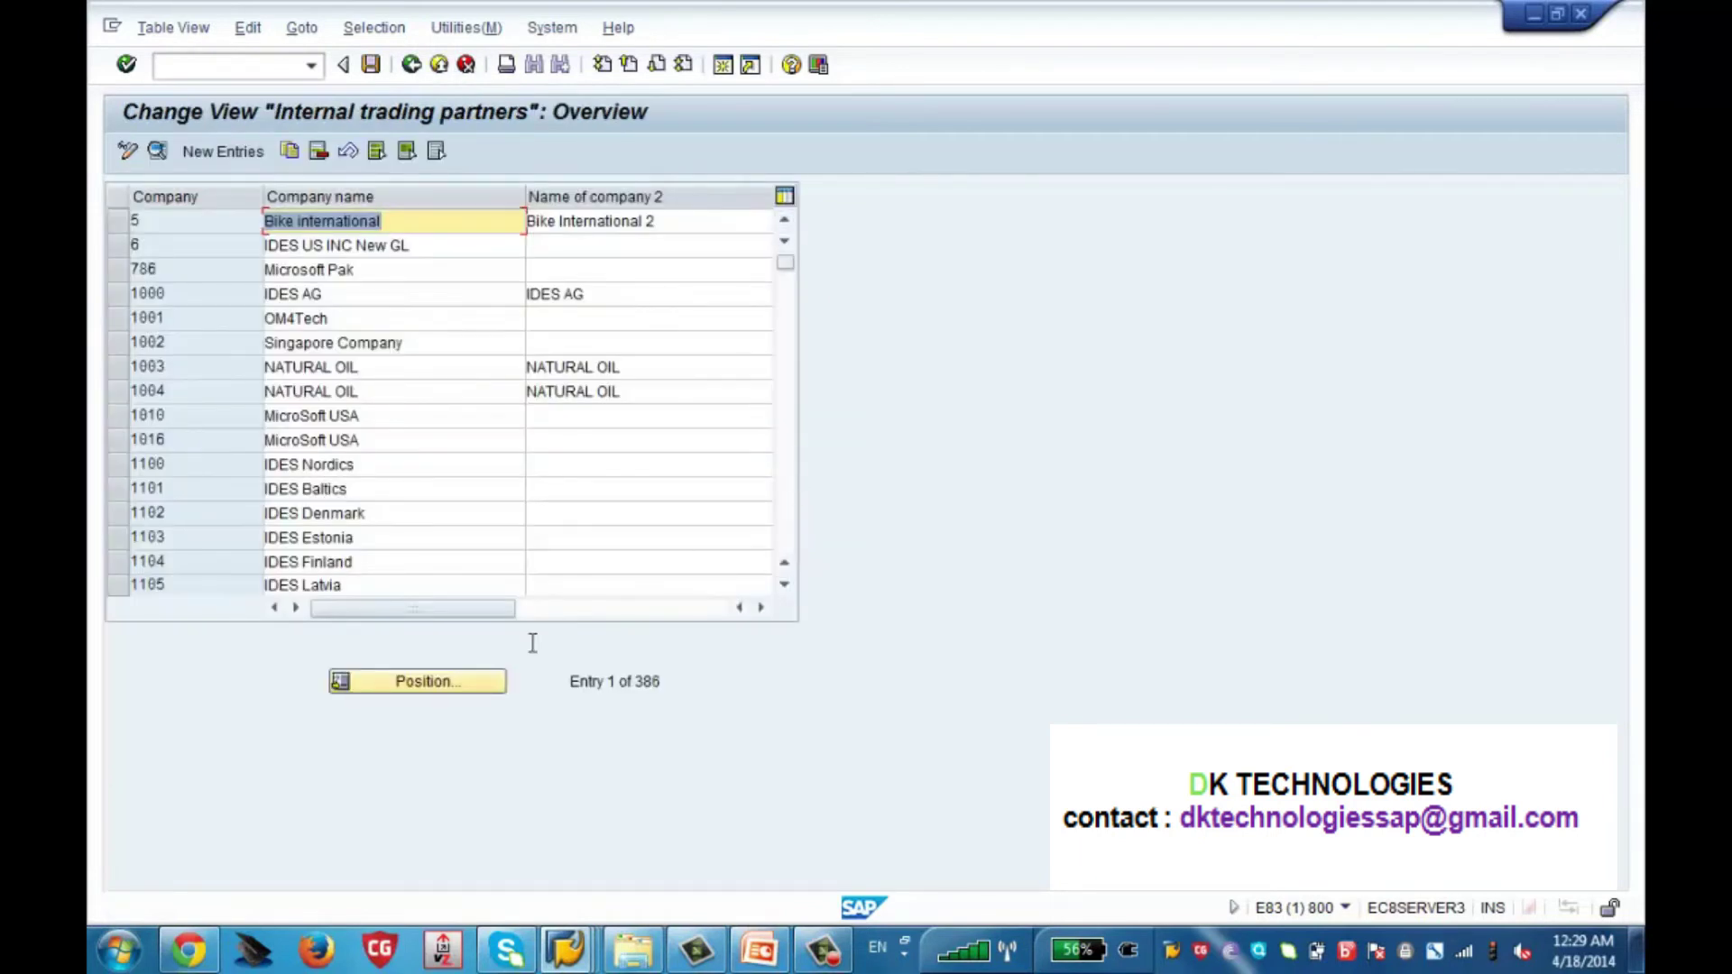
Display the details of company ZSFS (Zenith Software Solutions) from the companies overview, and return to the implementation guide
left_click_drag(785, 266, 784, 546)
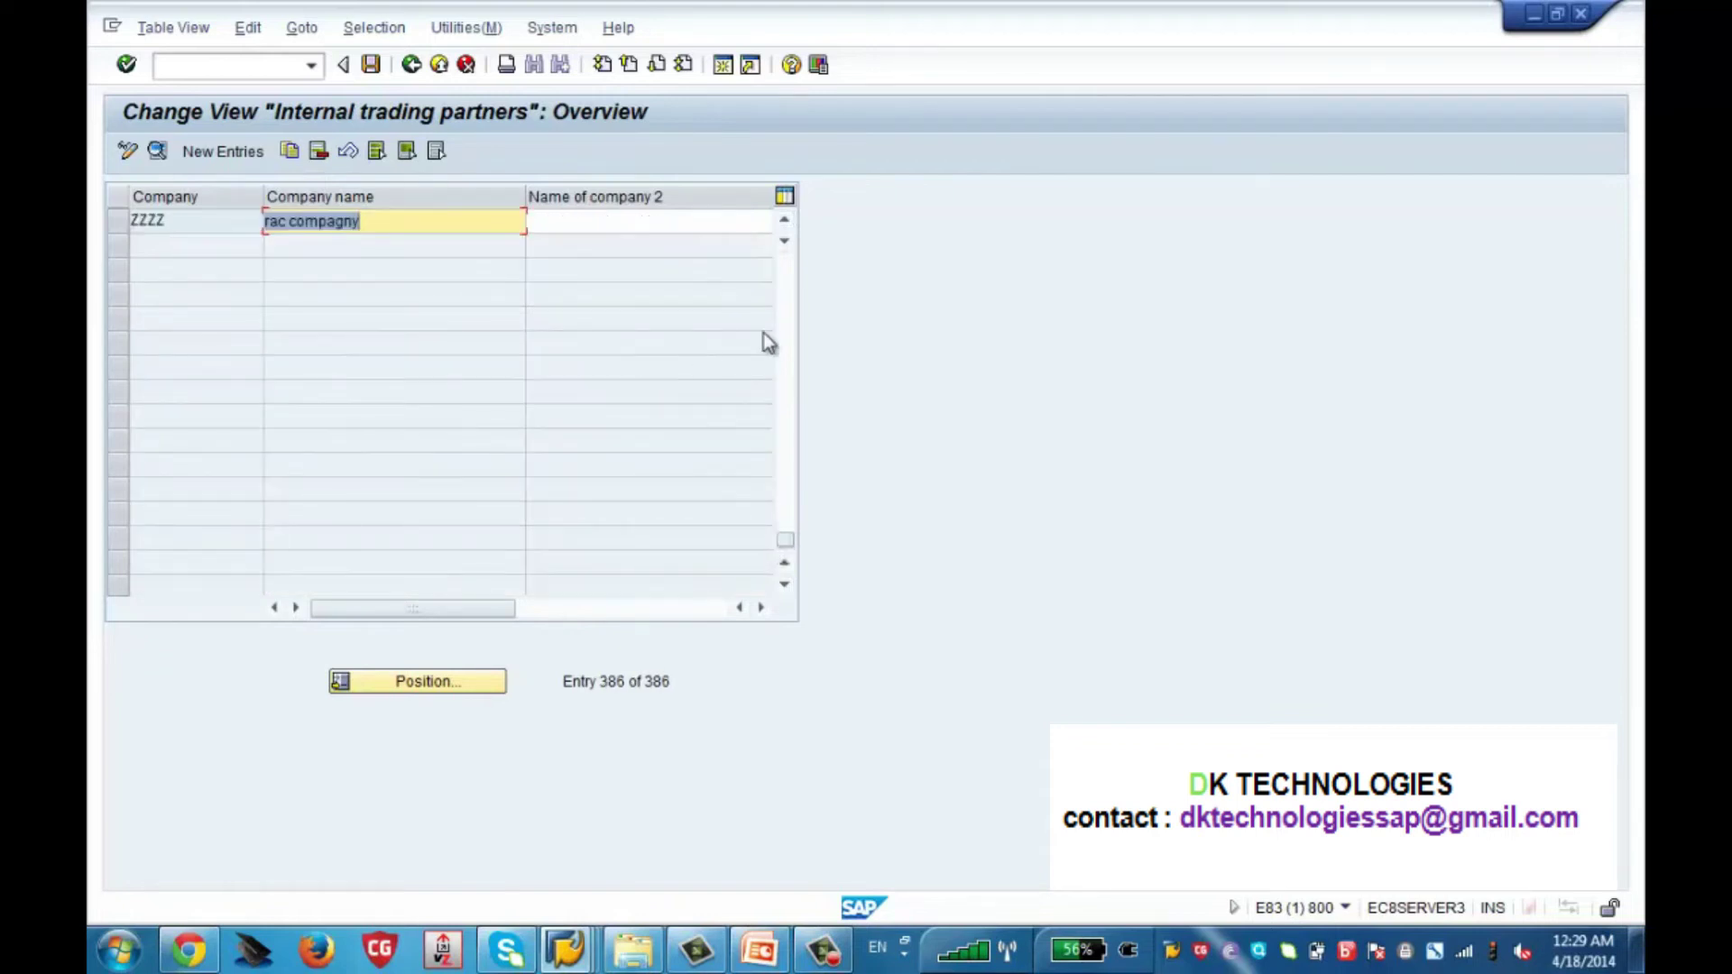
left_click(782, 330)
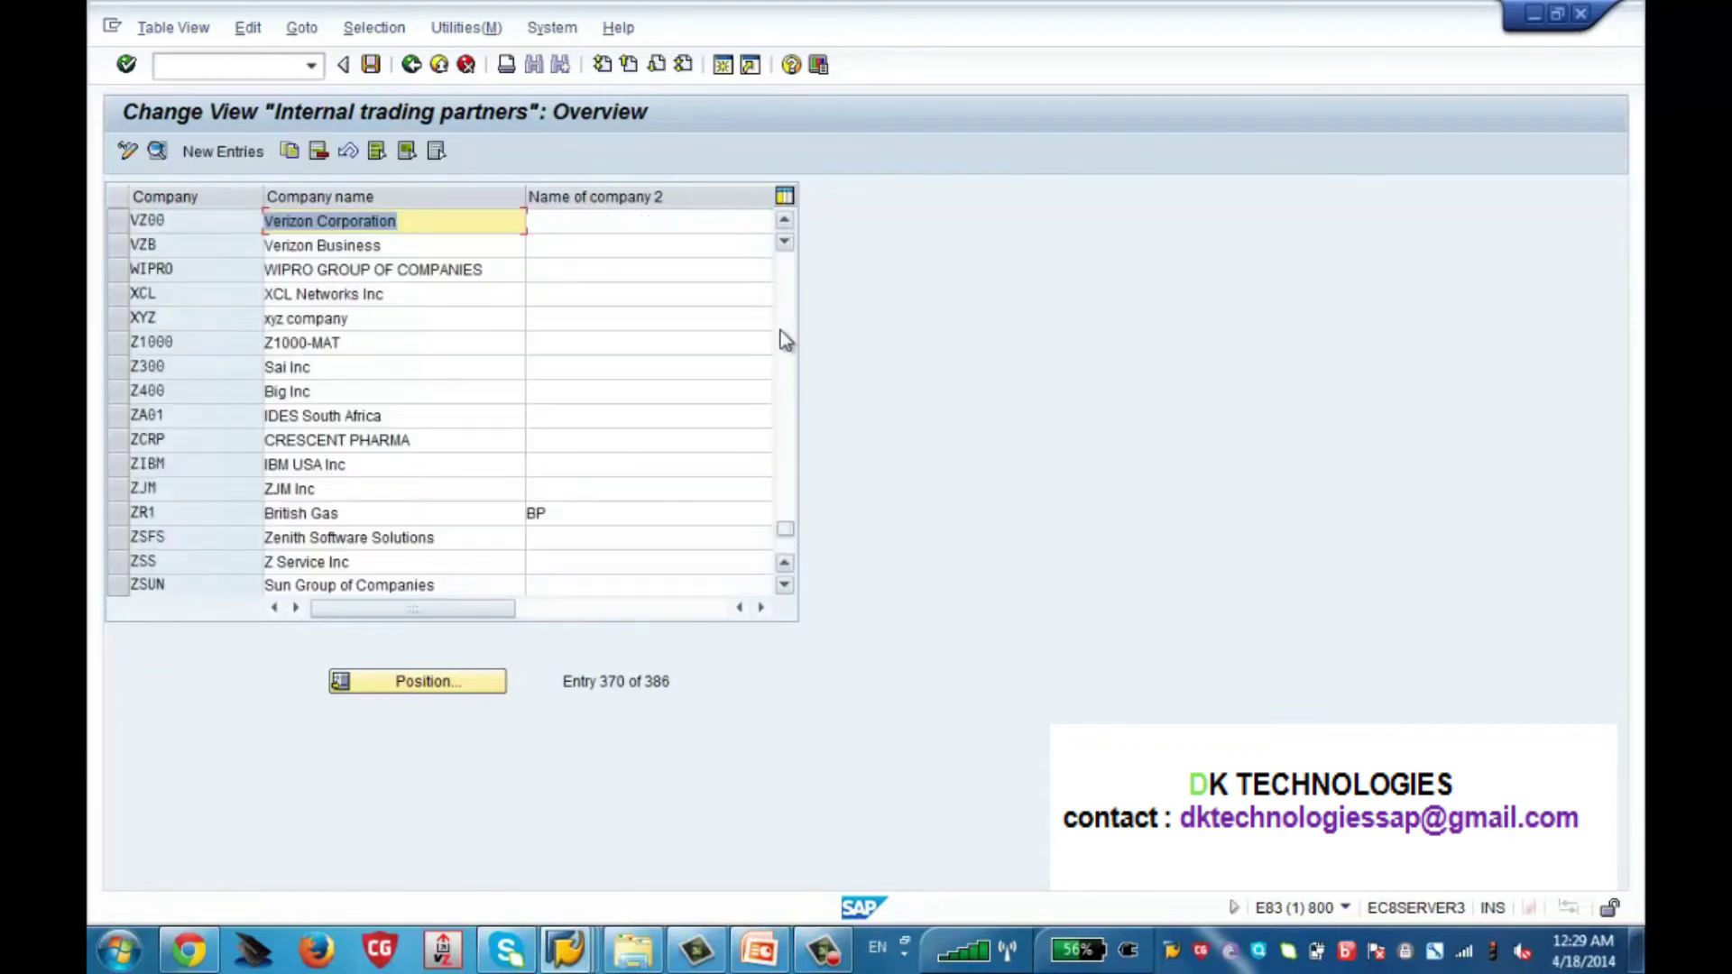
left_click(117, 536)
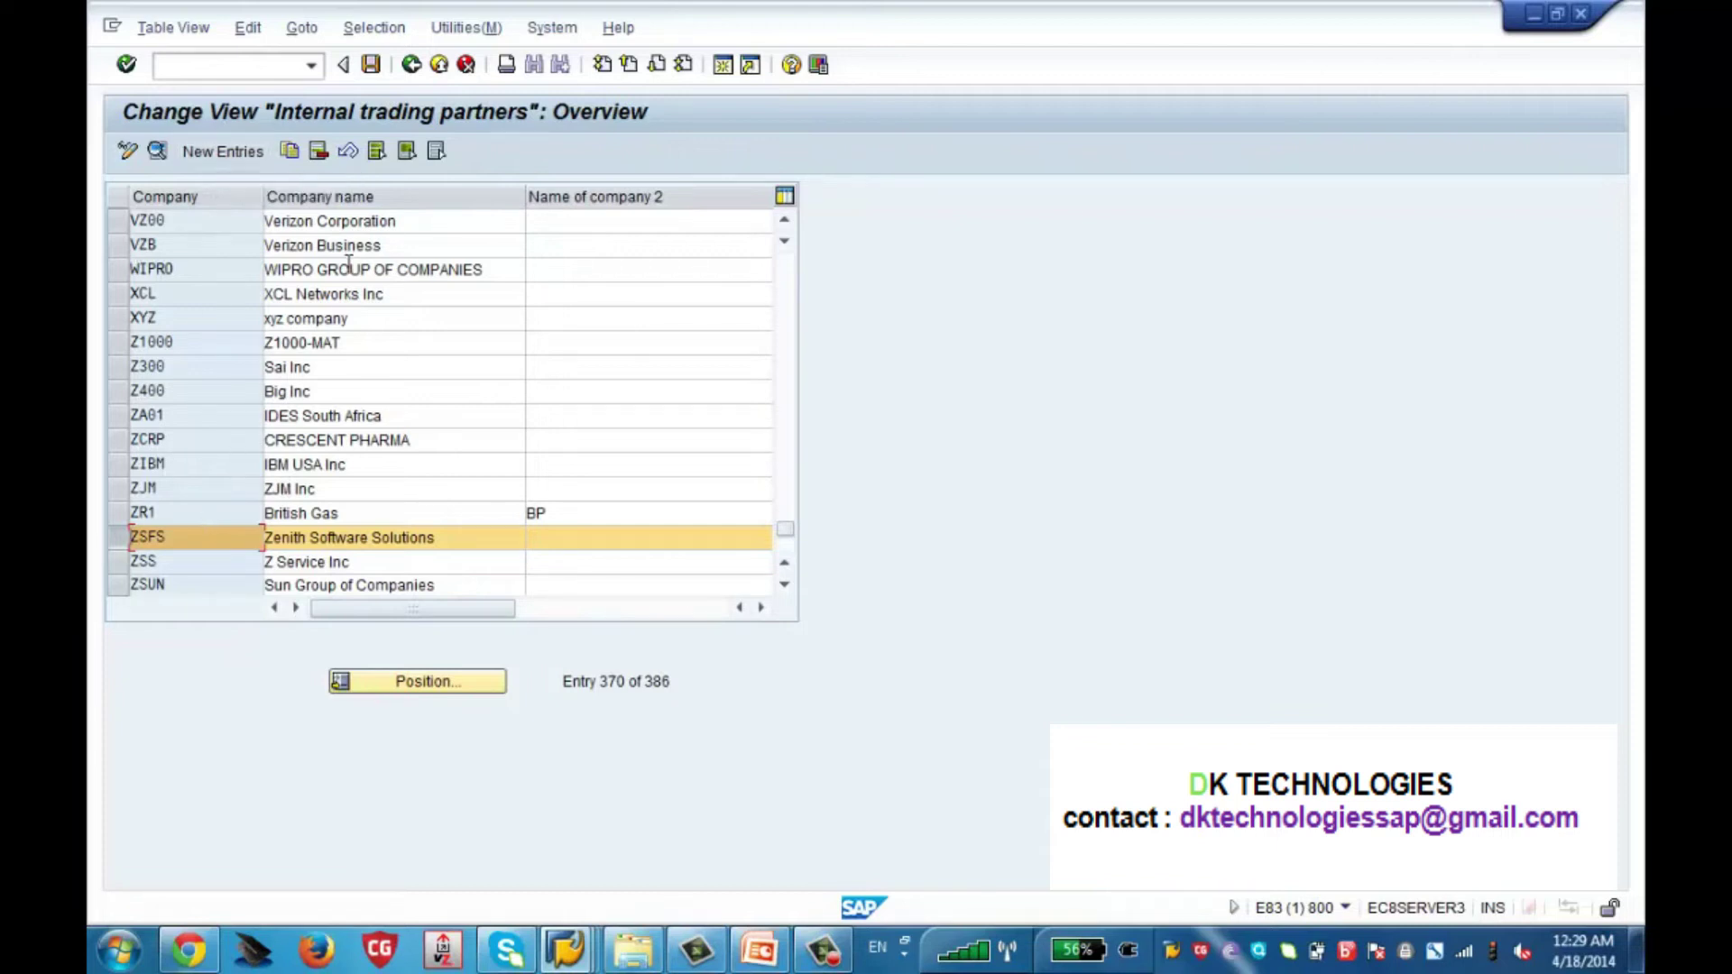
left_click(157, 151)
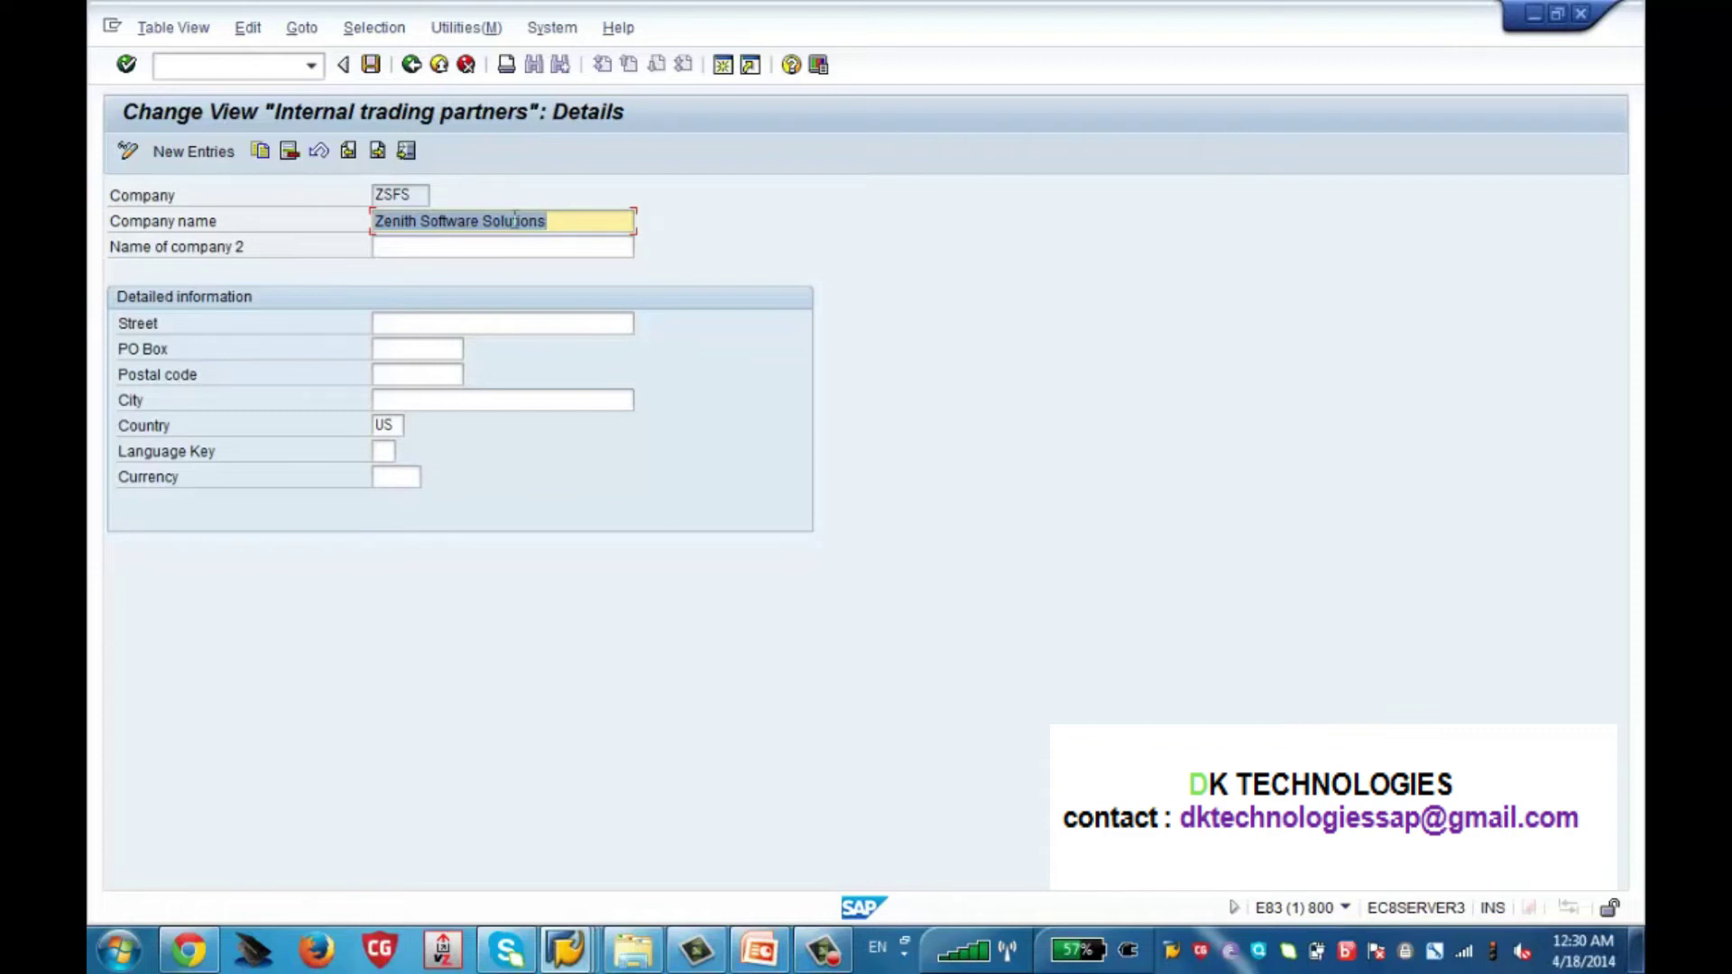
left_click(413, 72)
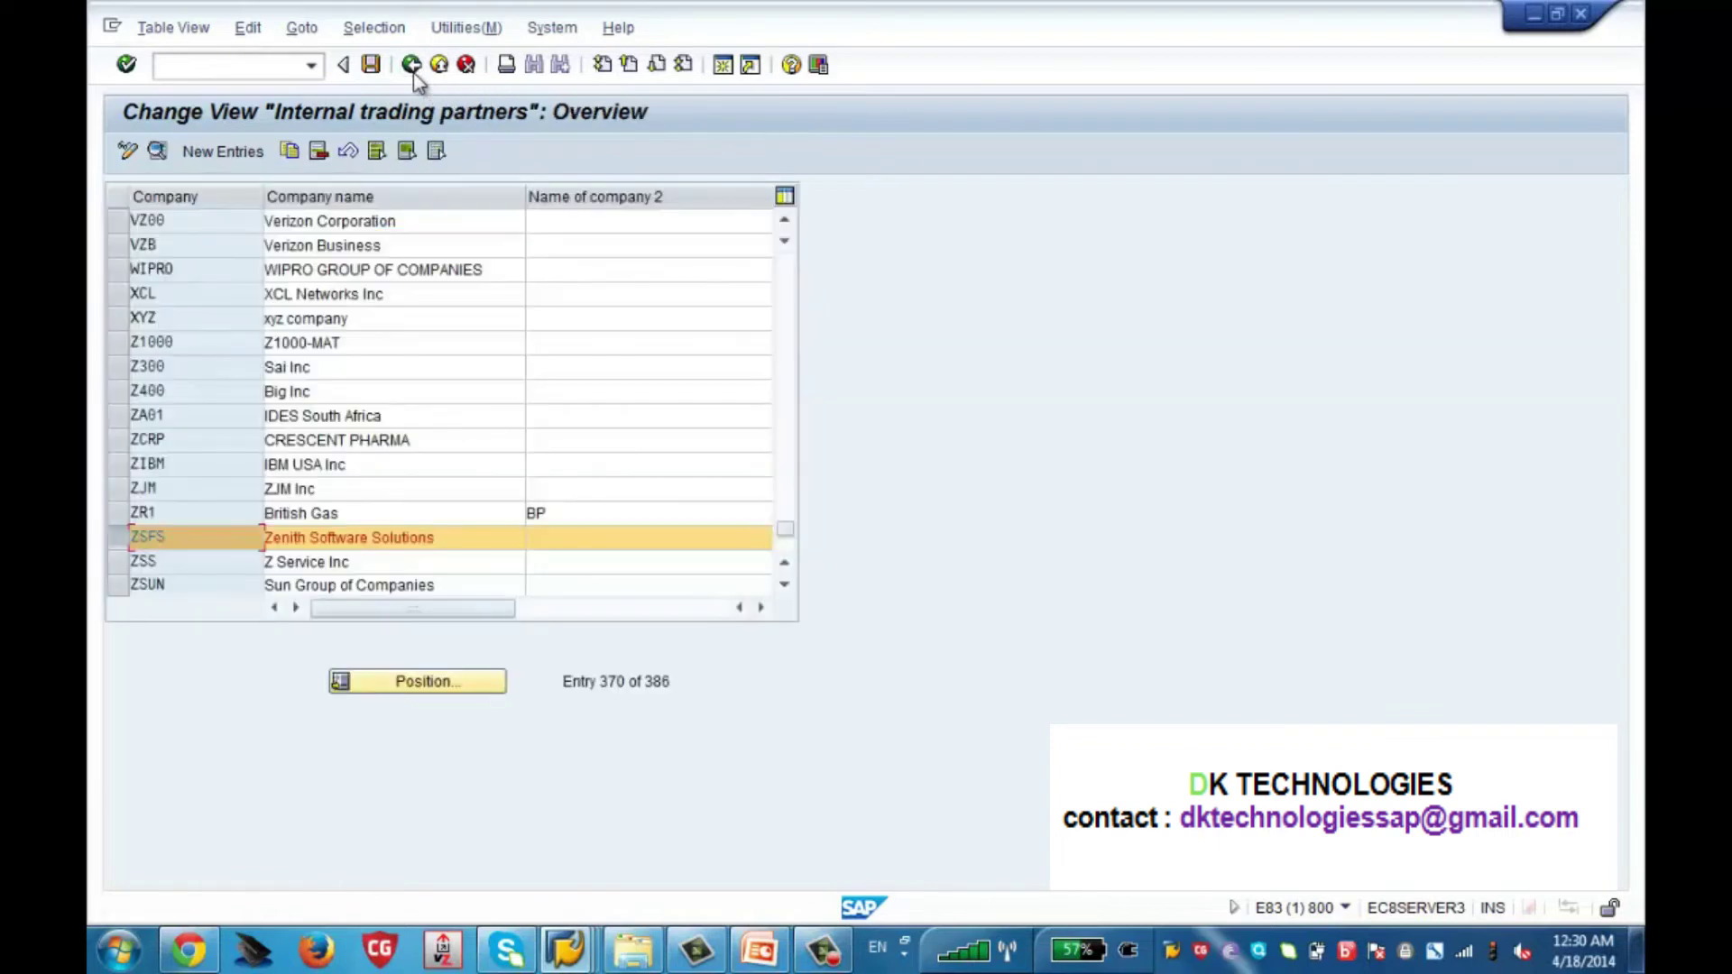
left_click(413, 73)
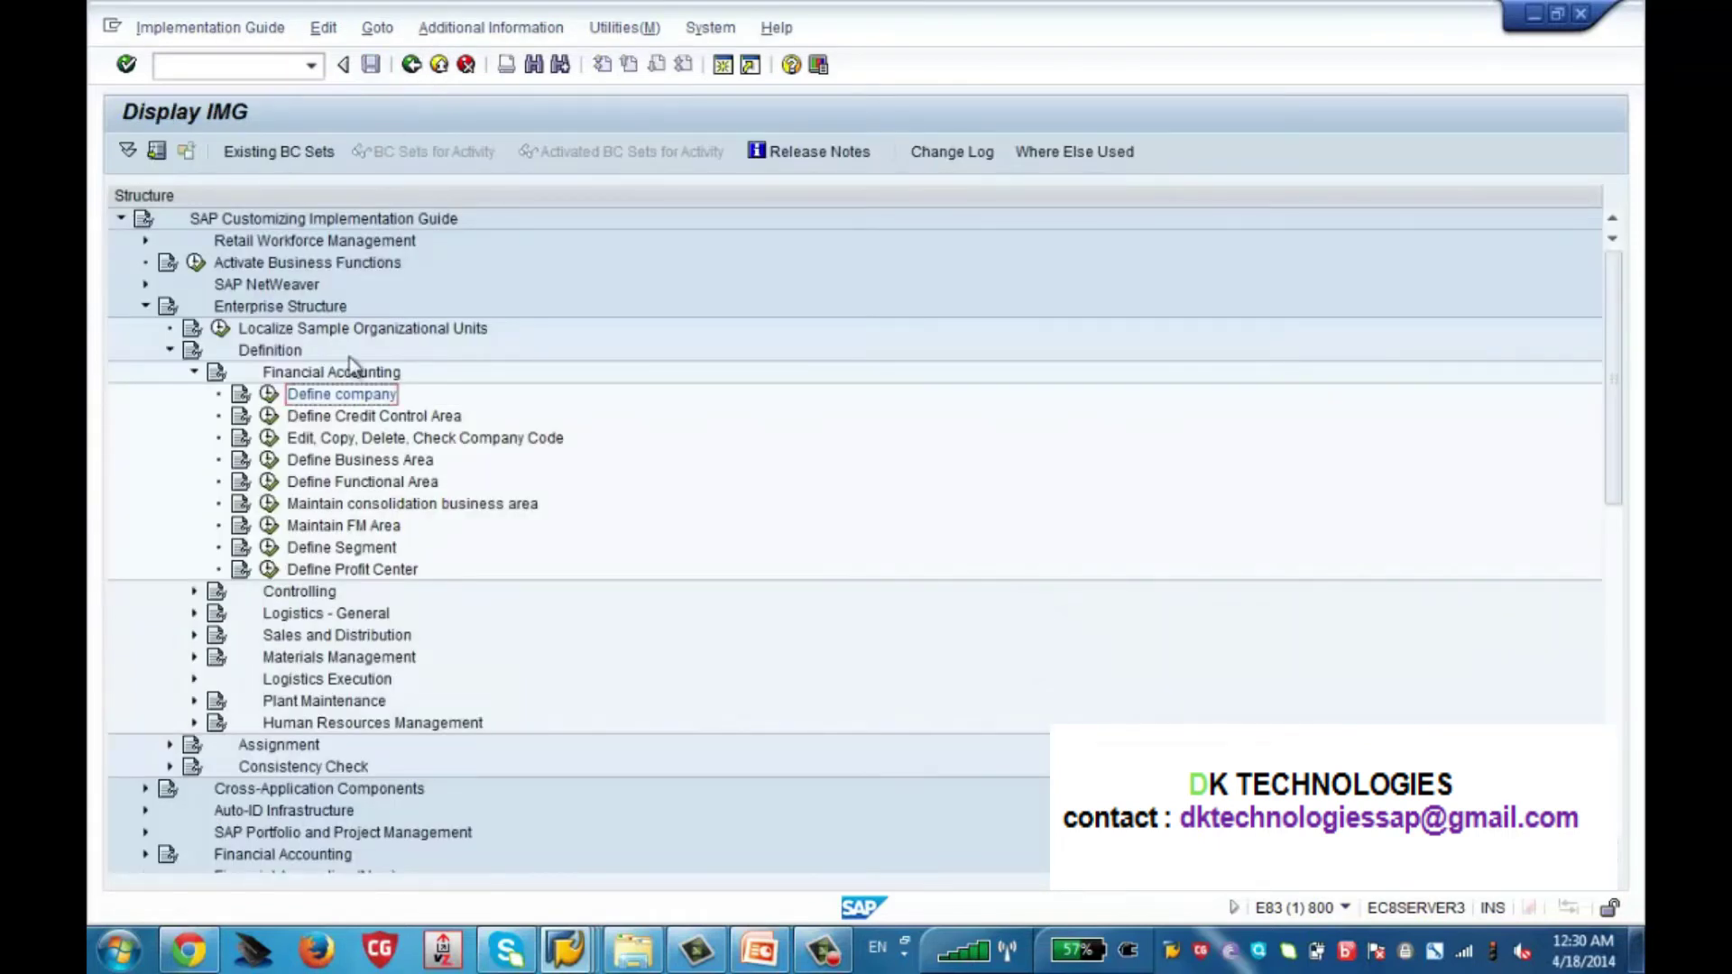
Execute Edit, Copy, Delete, Check Company Code under Financial Accounting and choose the Edit Company Code Data activity
left_click(442, 441)
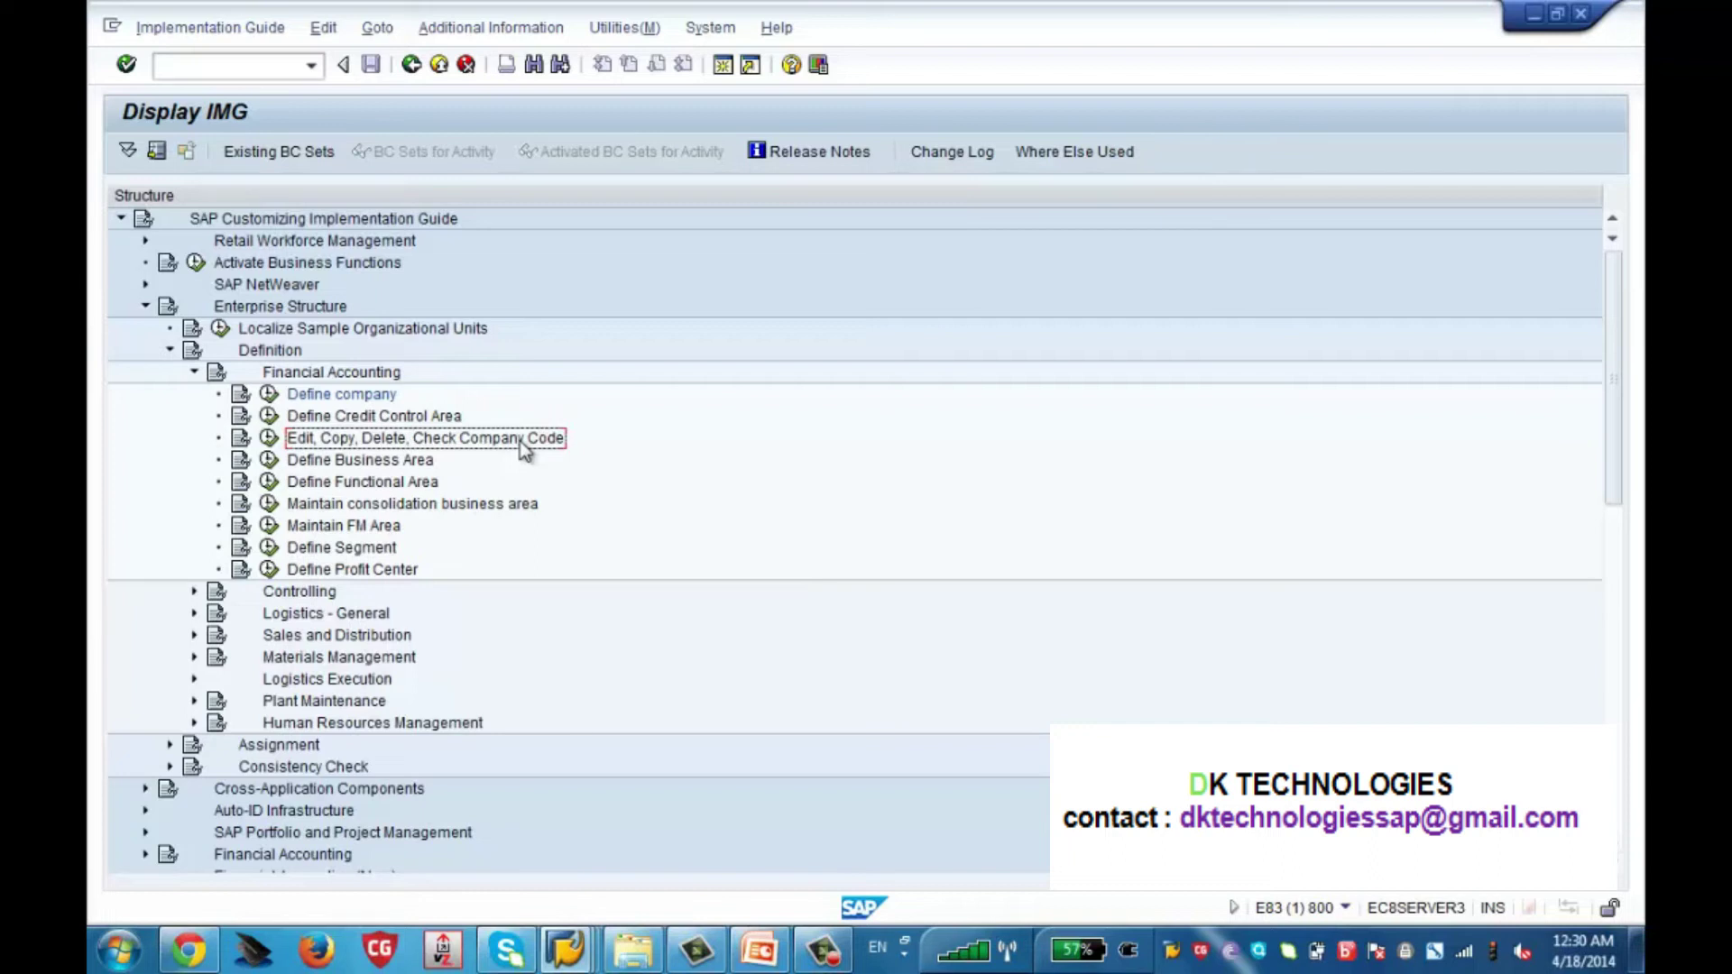
left_click(269, 439)
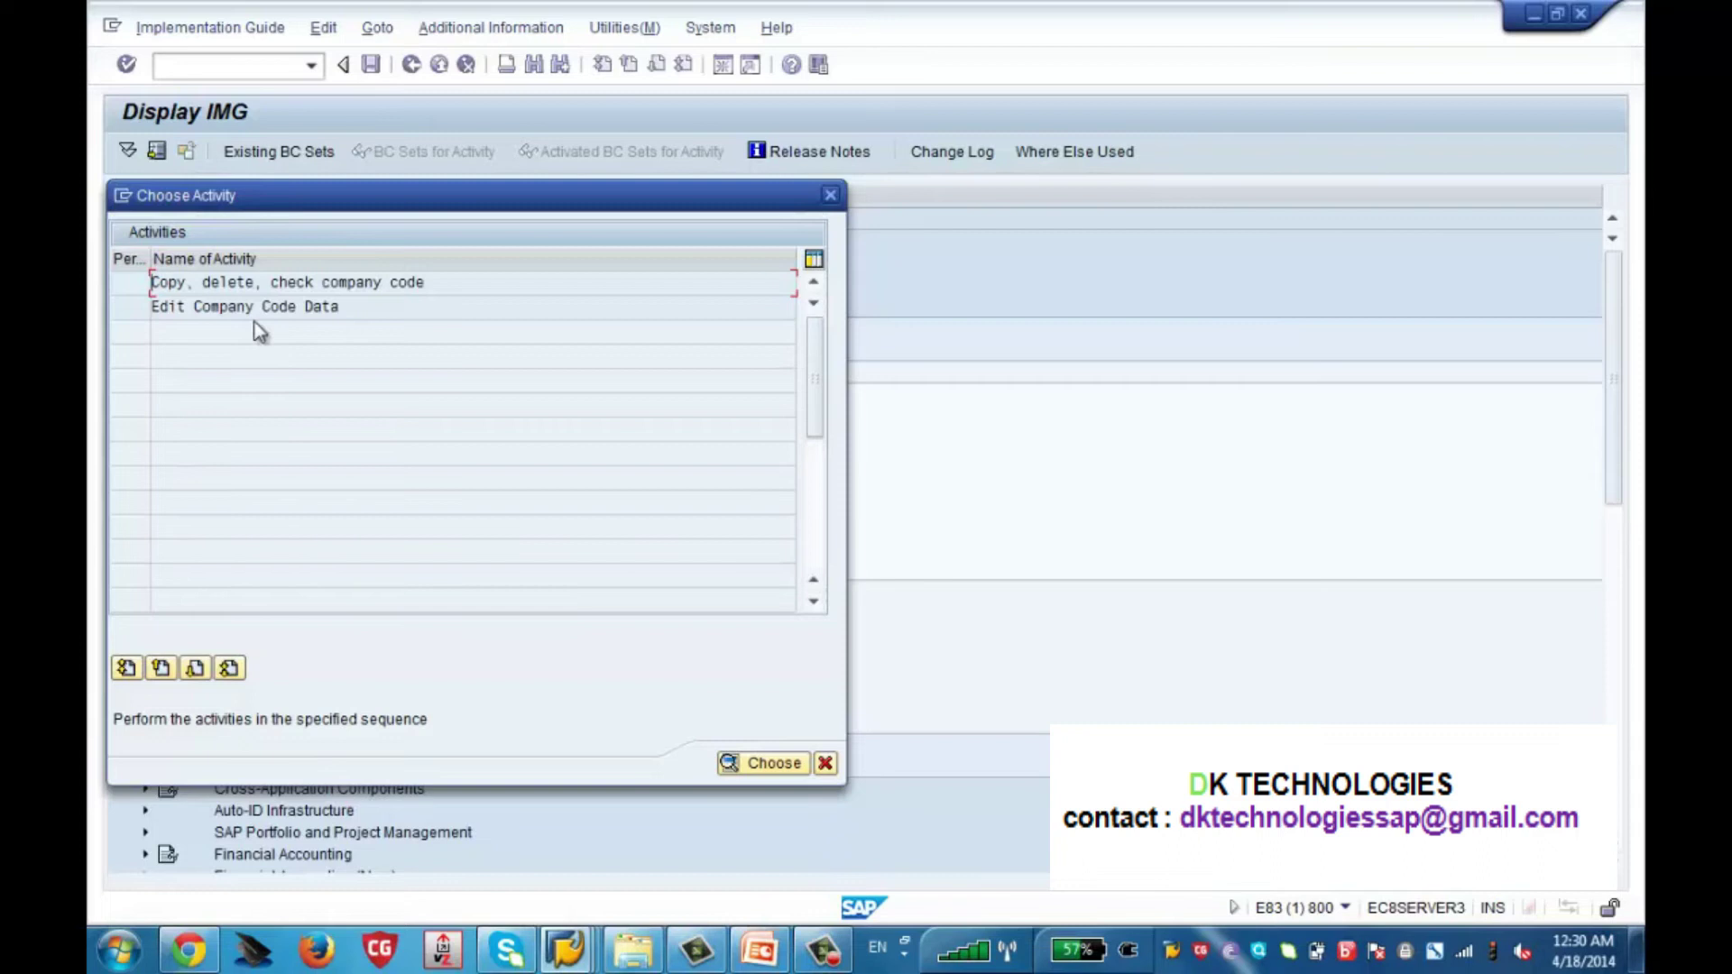
double_click(209, 314)
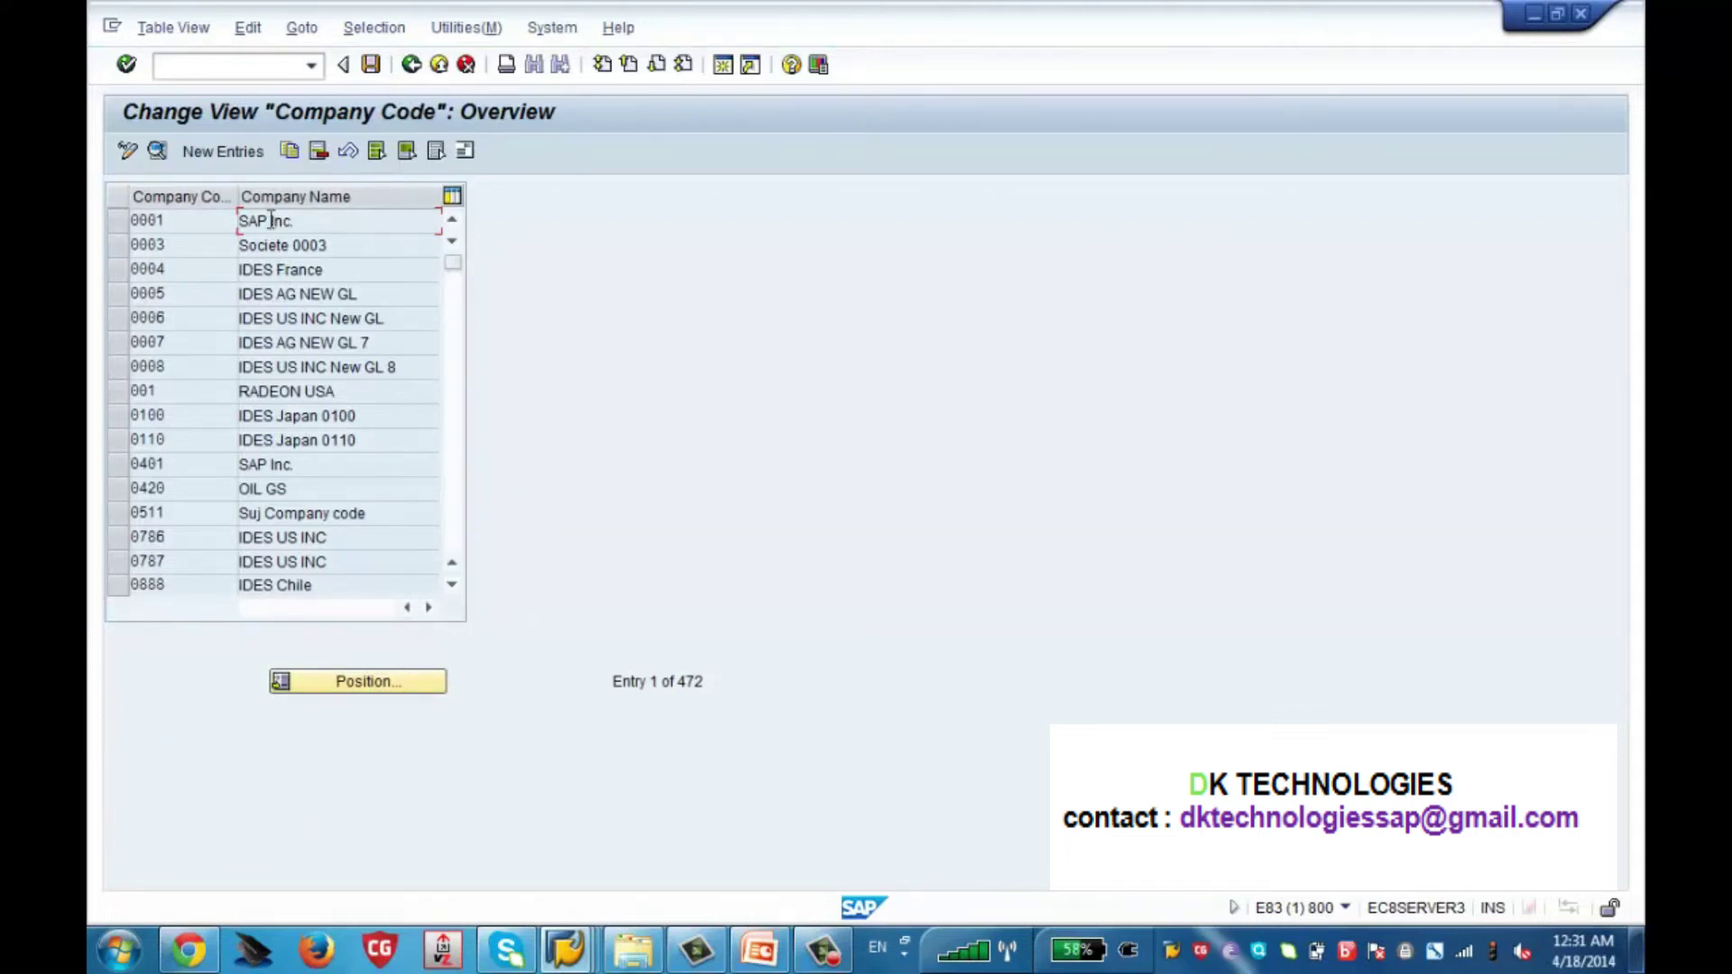
left_click(223, 159)
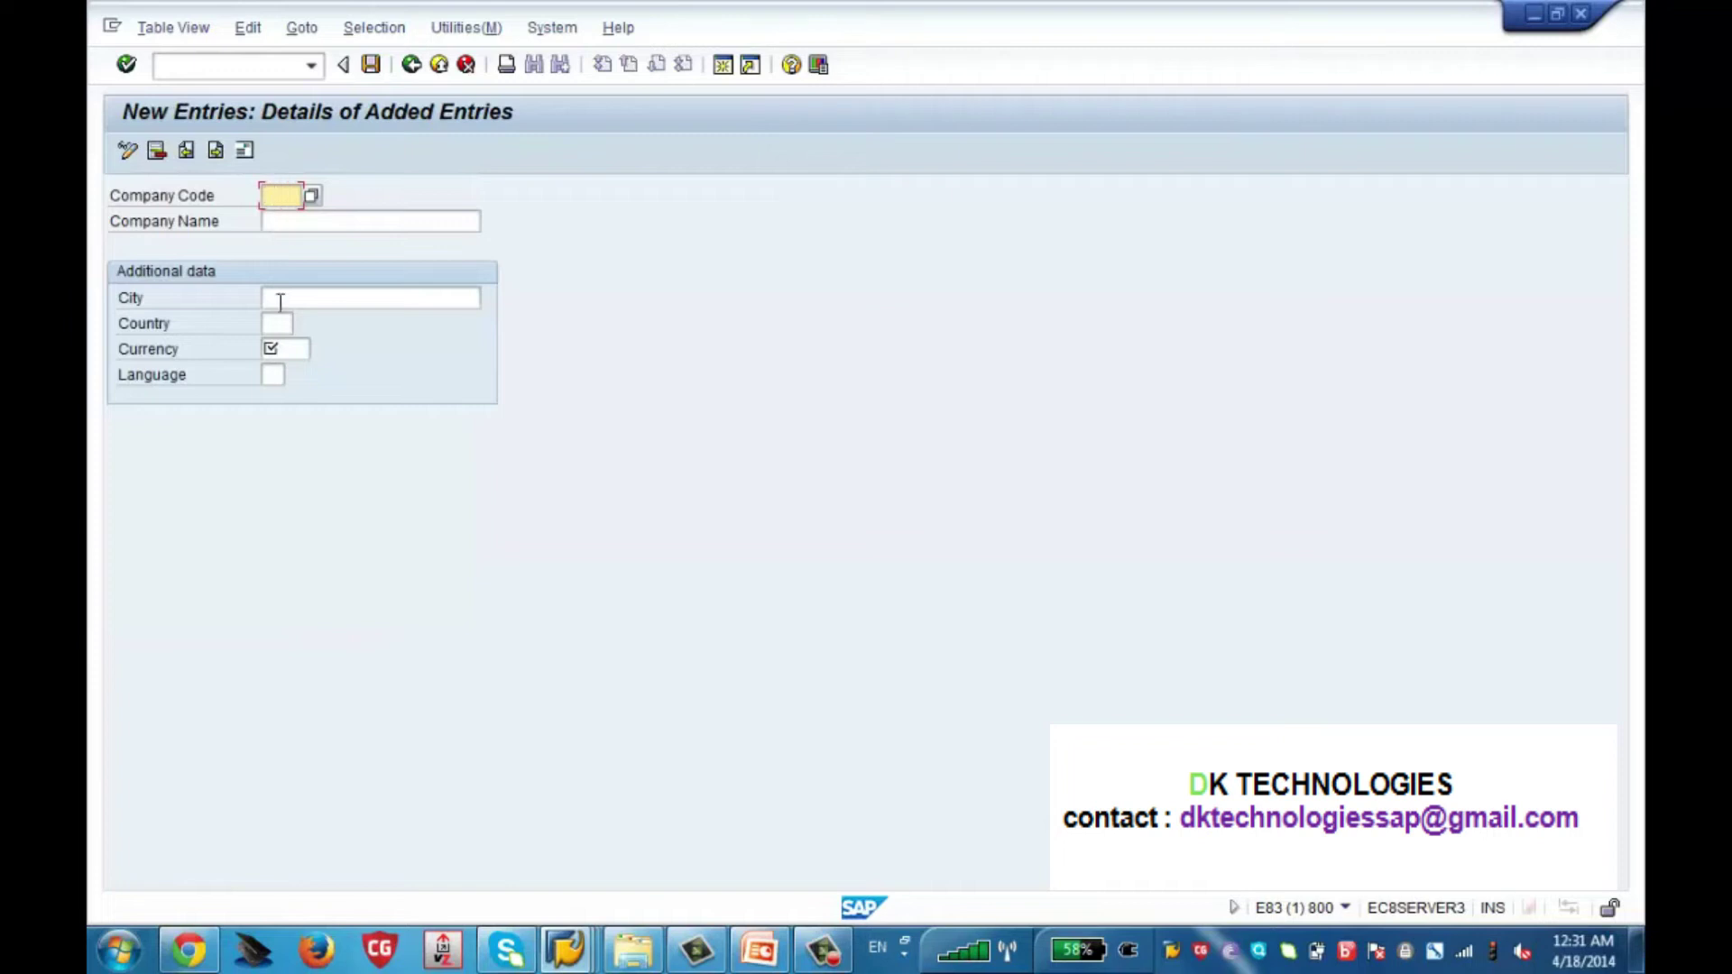
left_click(373, 68)
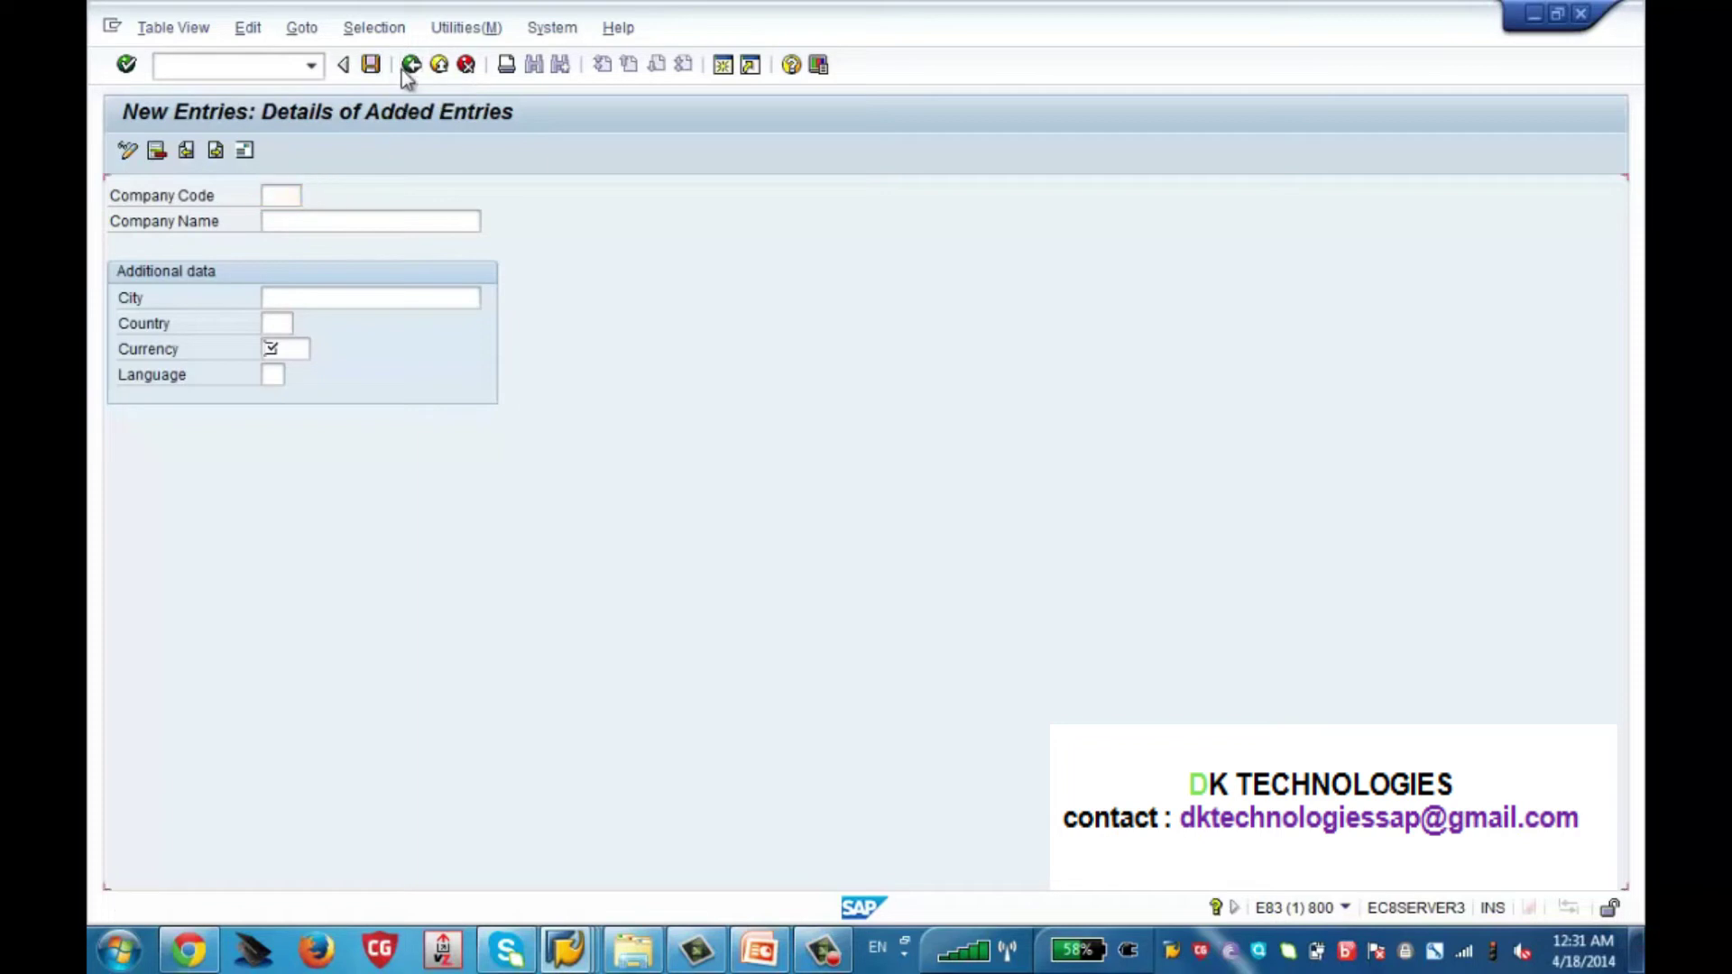
left_click(460, 69)
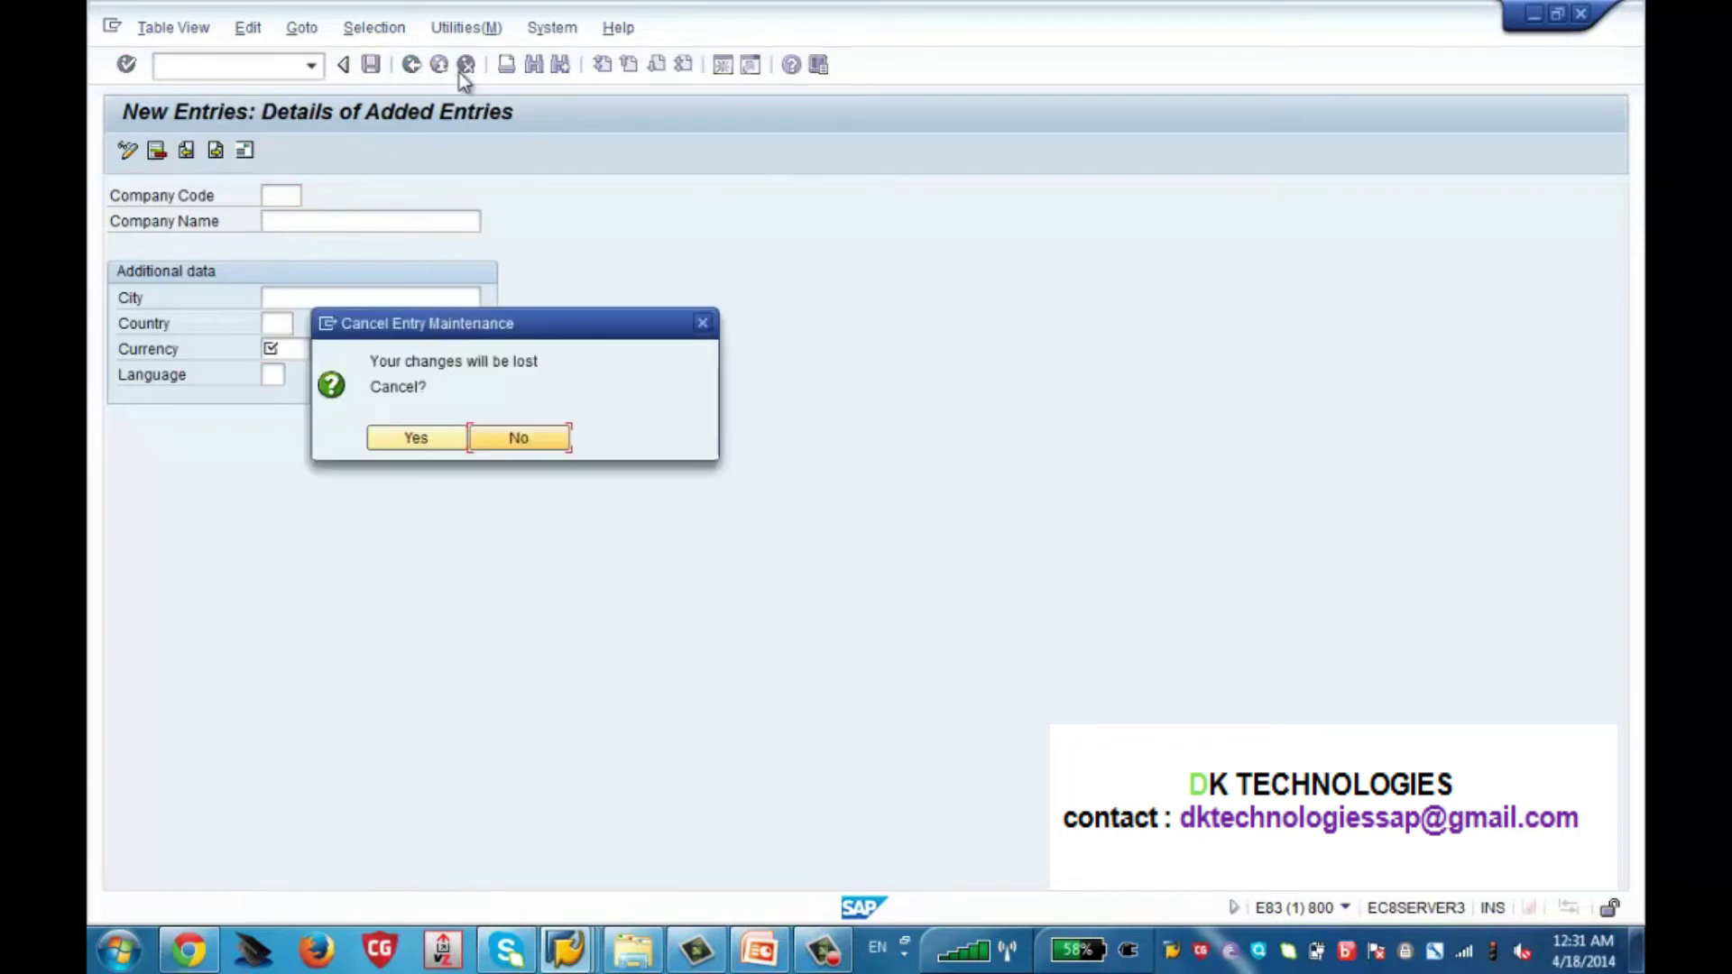
left_click(408, 440)
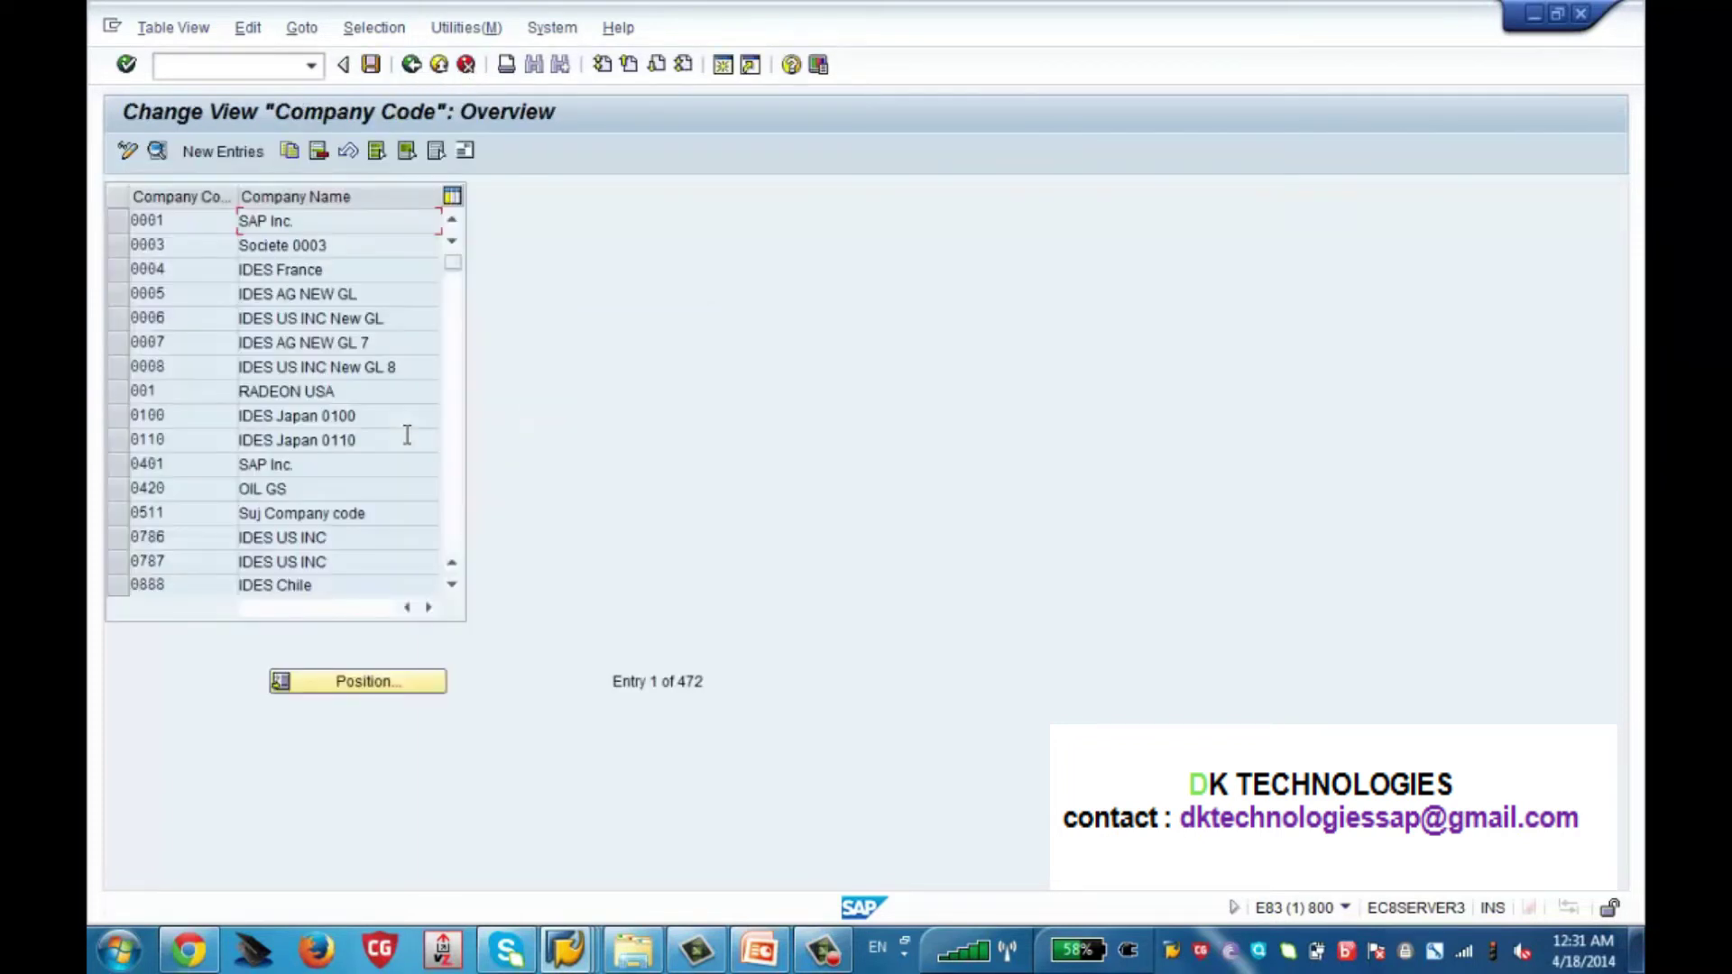
Display the details of company code ZSCH (Zenith Chemicals), and return to the implementation guide
scroll(458, 462, "down", 2)
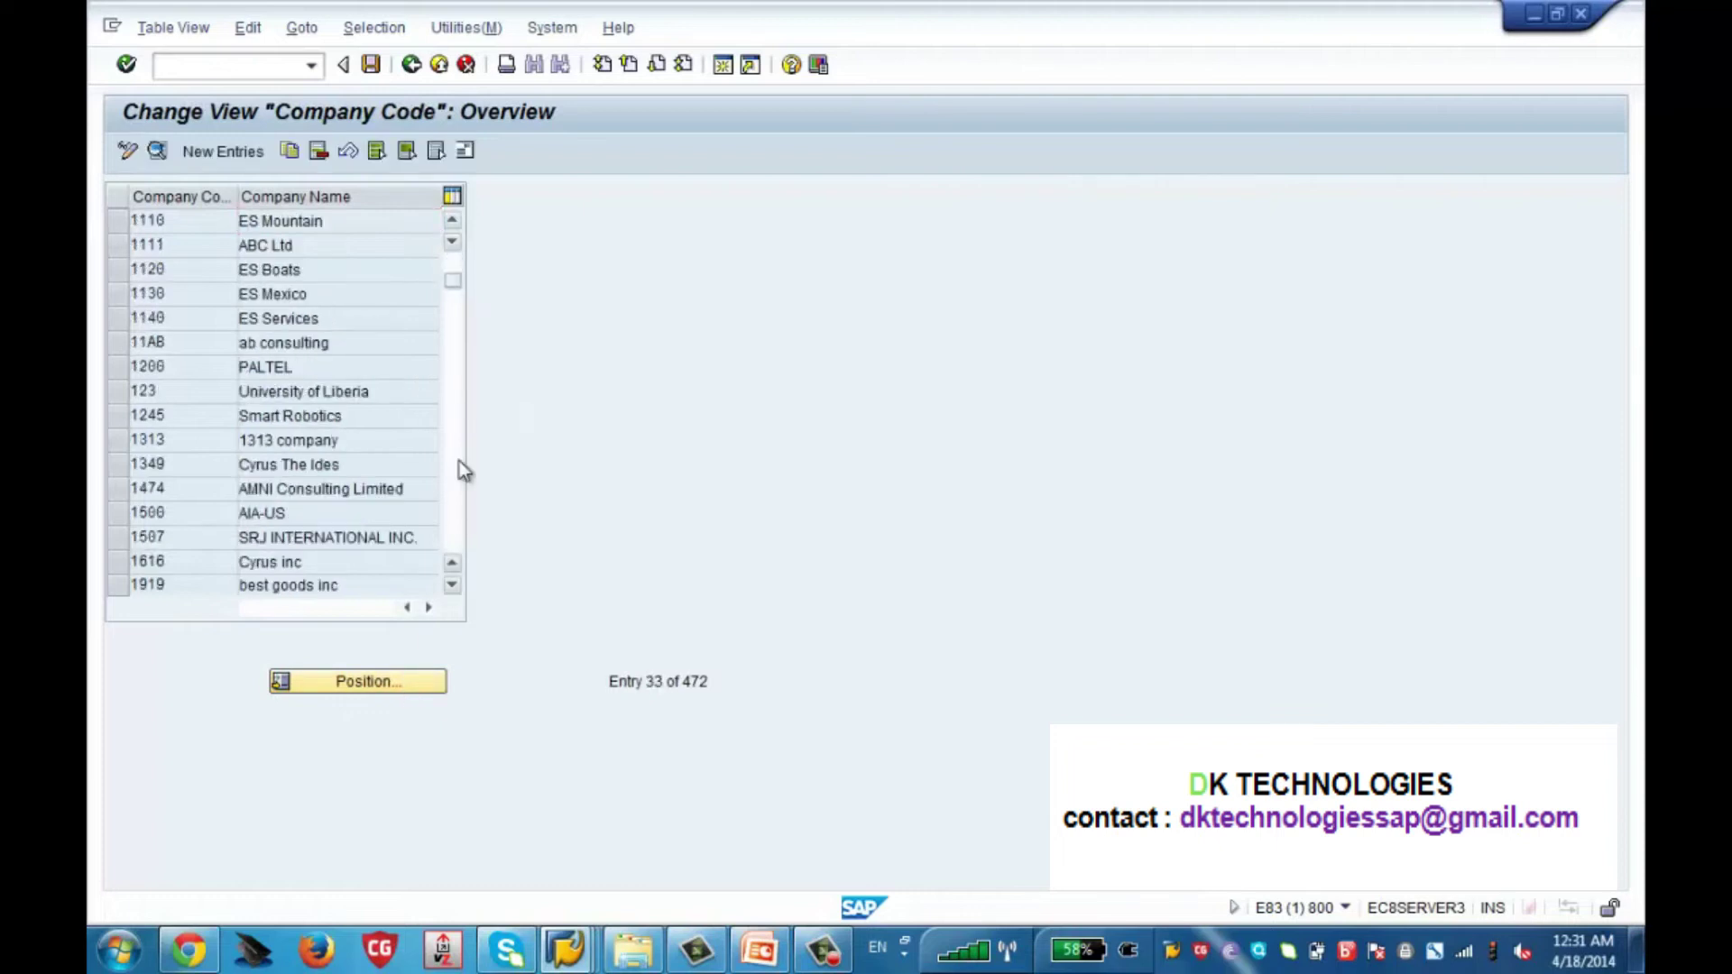
scroll(459, 462, "down", 1)
left_click_drag(451, 301, 457, 543)
scroll(452, 494, "up", 1)
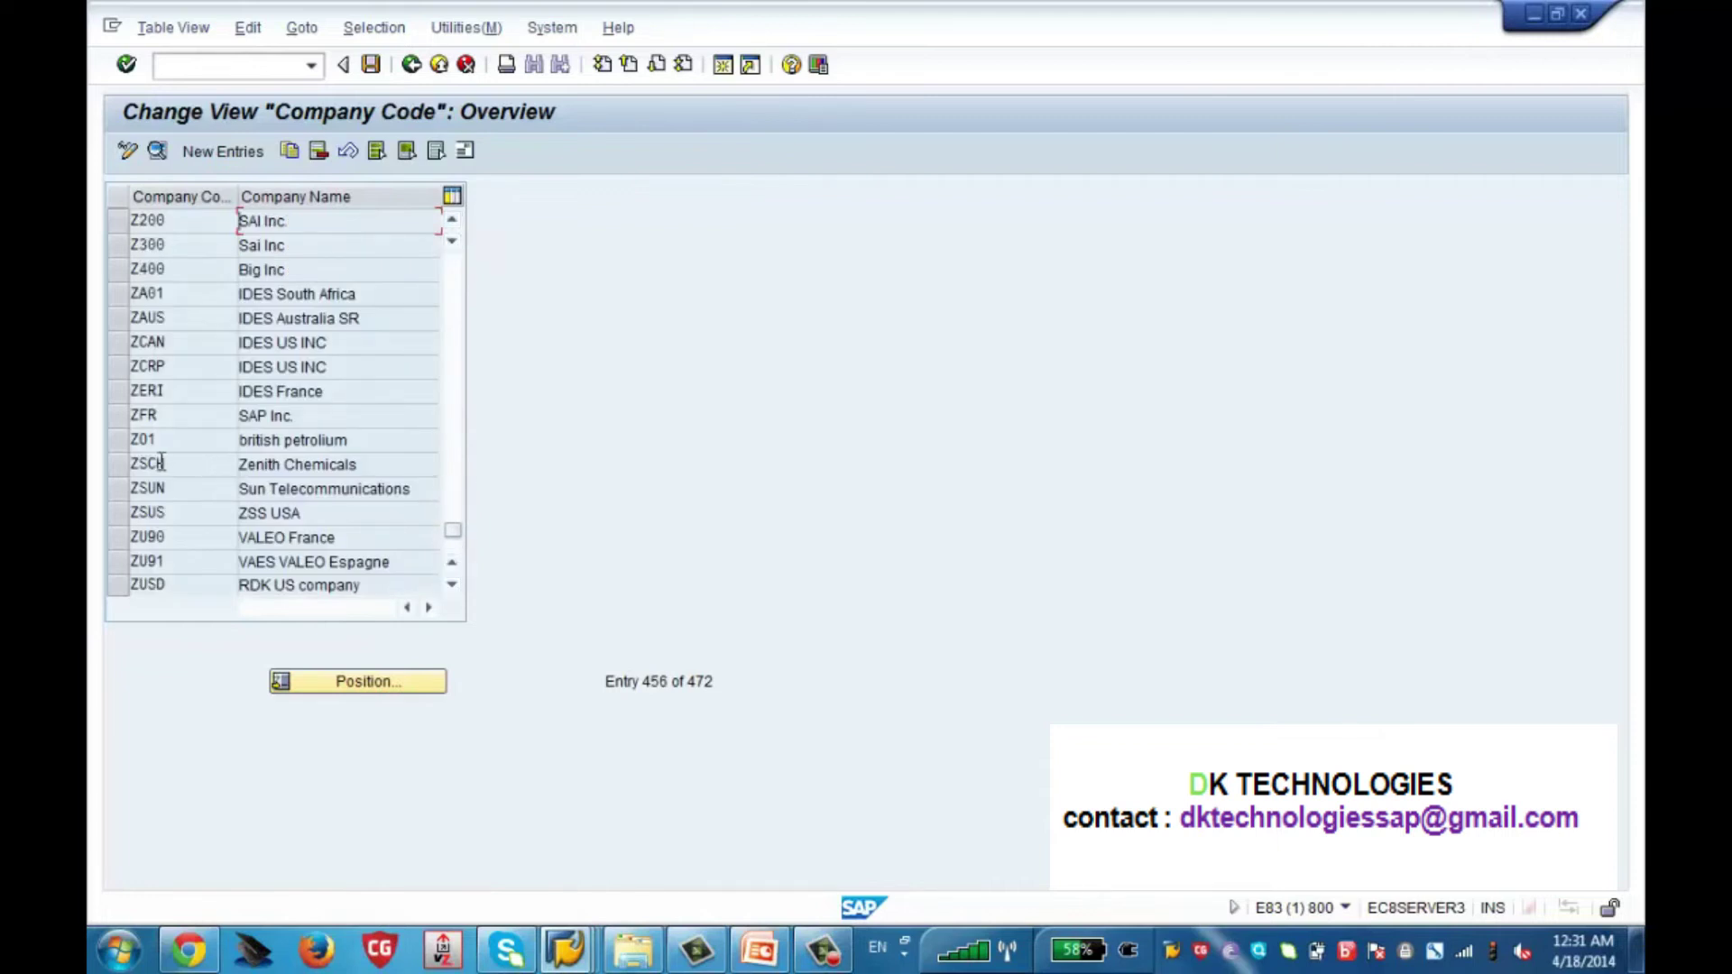
left_click(122, 464)
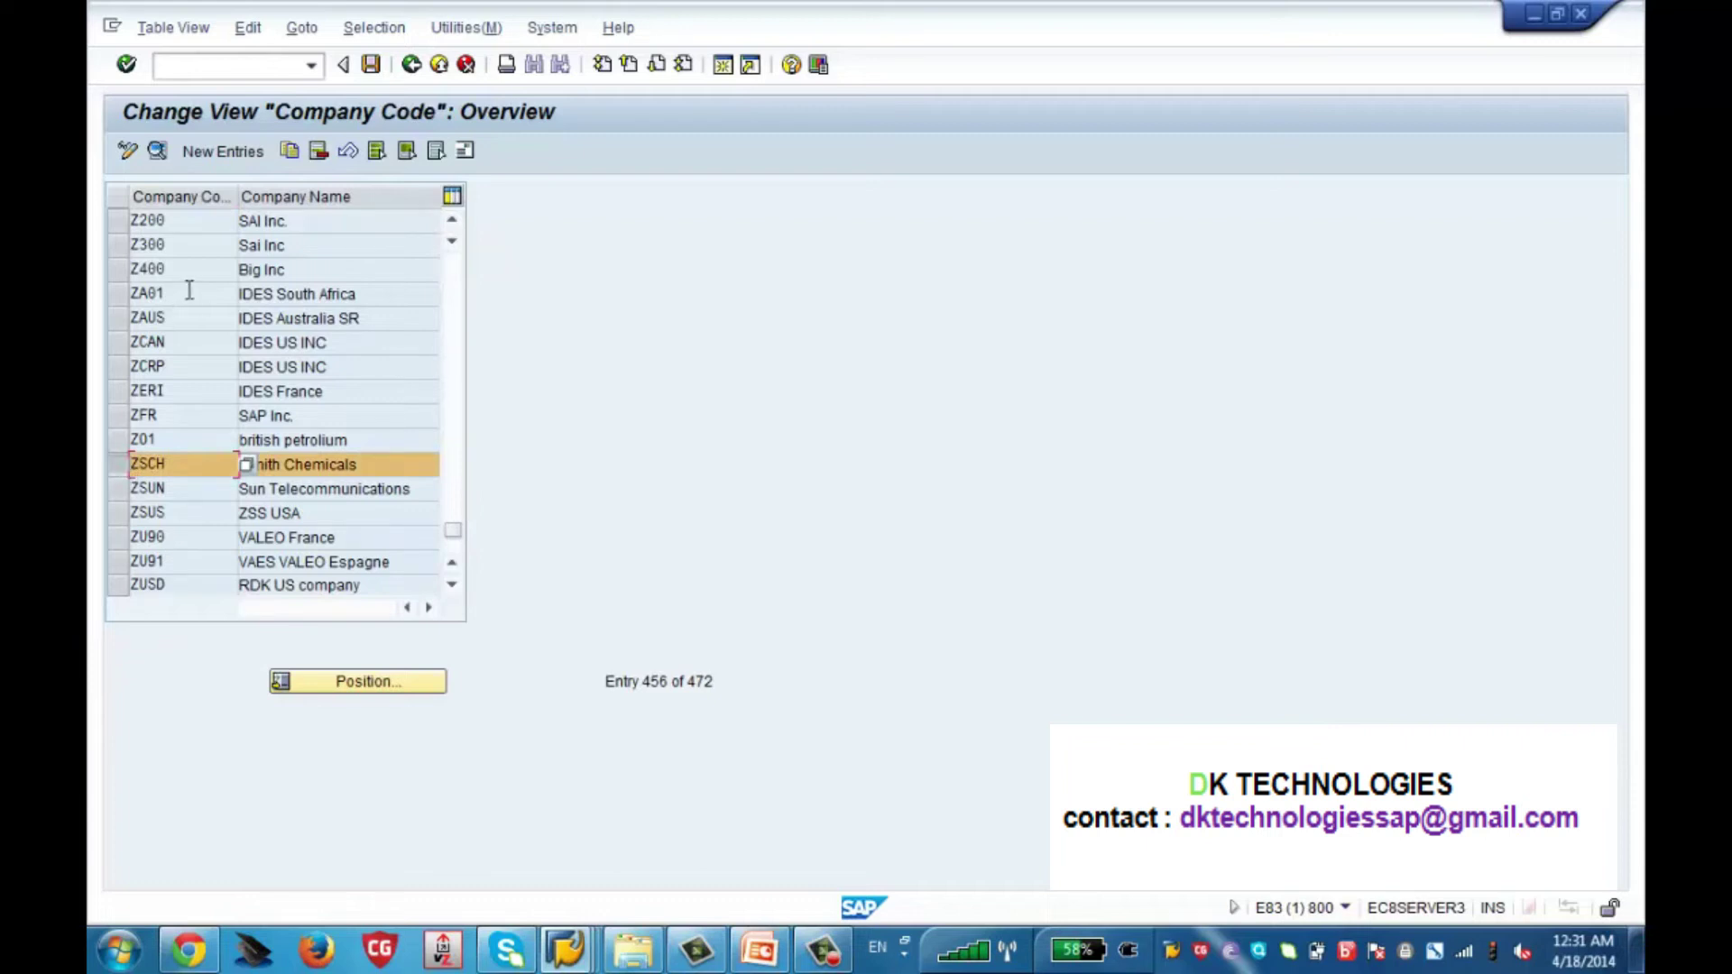
left_click(157, 151)
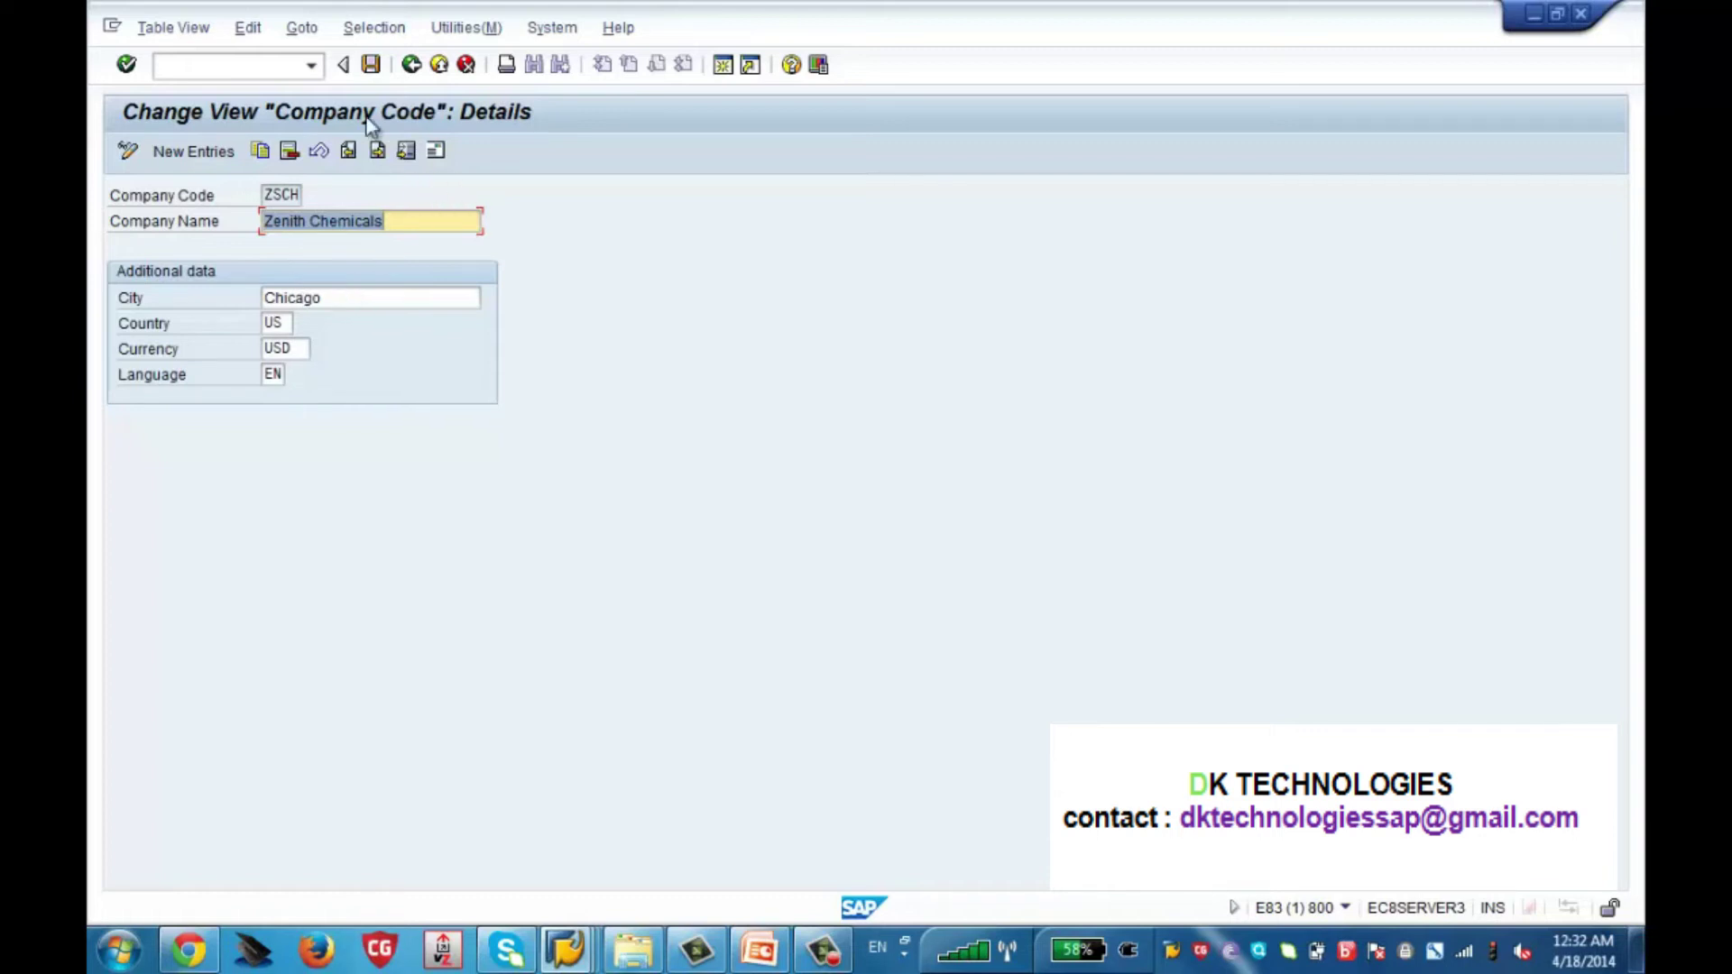
left_click(412, 68)
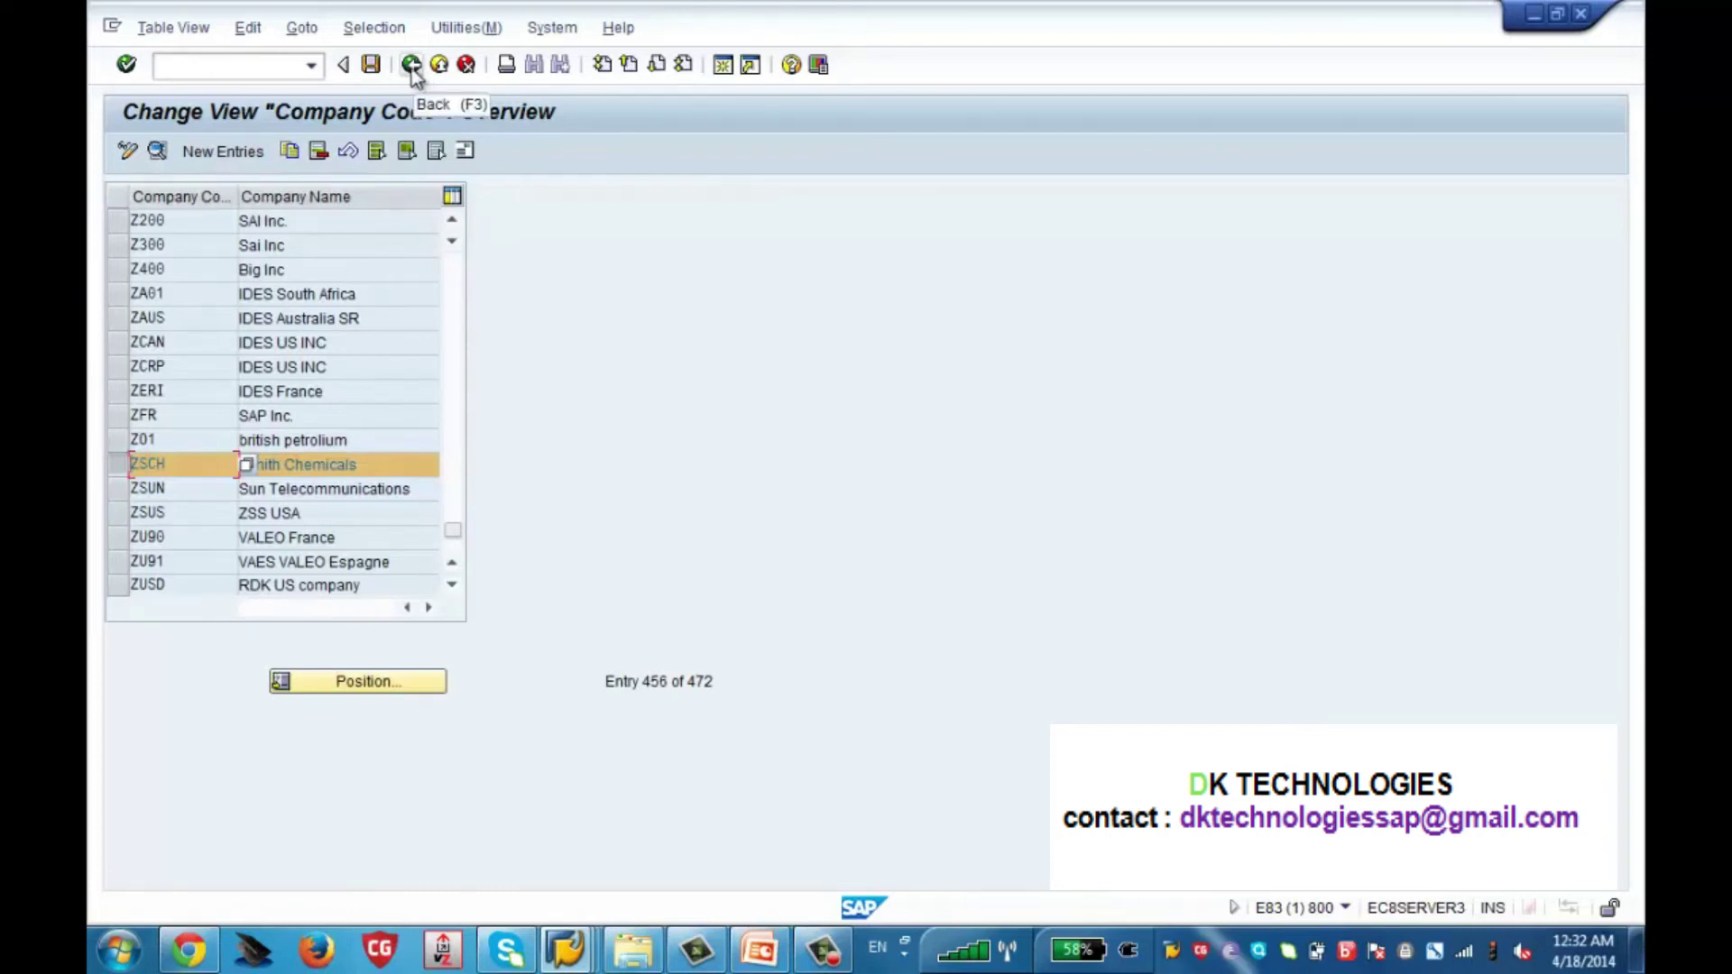
left_click(411, 70)
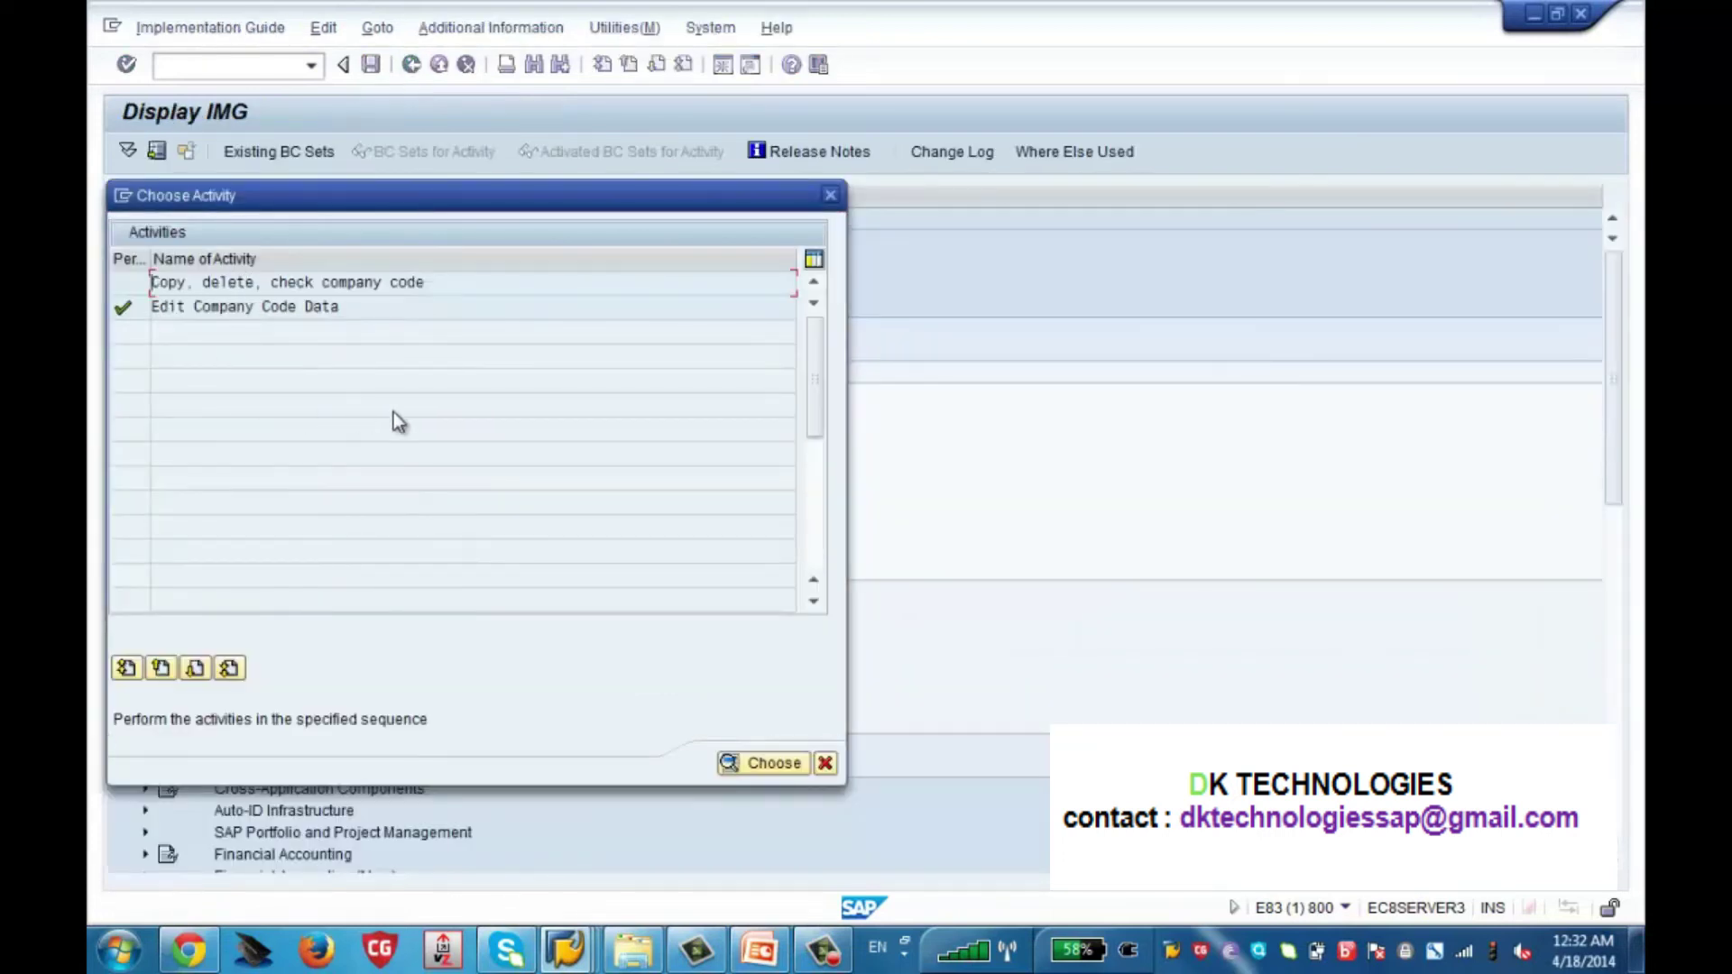
left_click(825, 765)
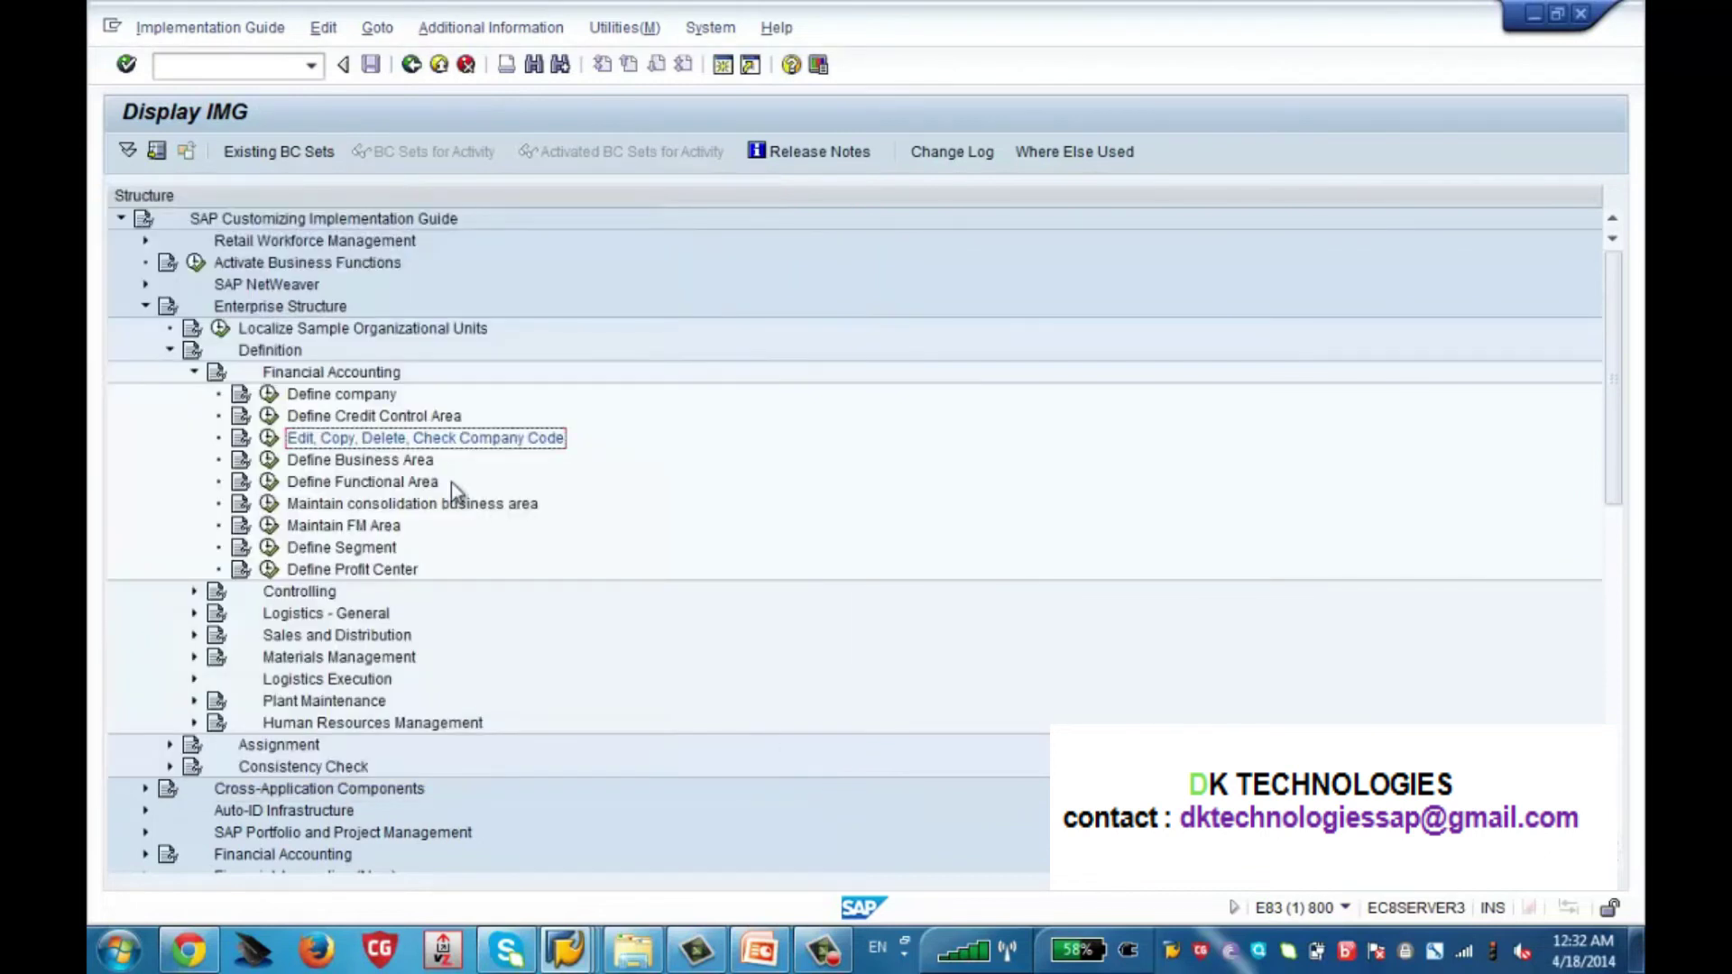
Collapse Financial Accounting and expand Human Resources Management under Definition in the enterprise structure
left_click(339, 396)
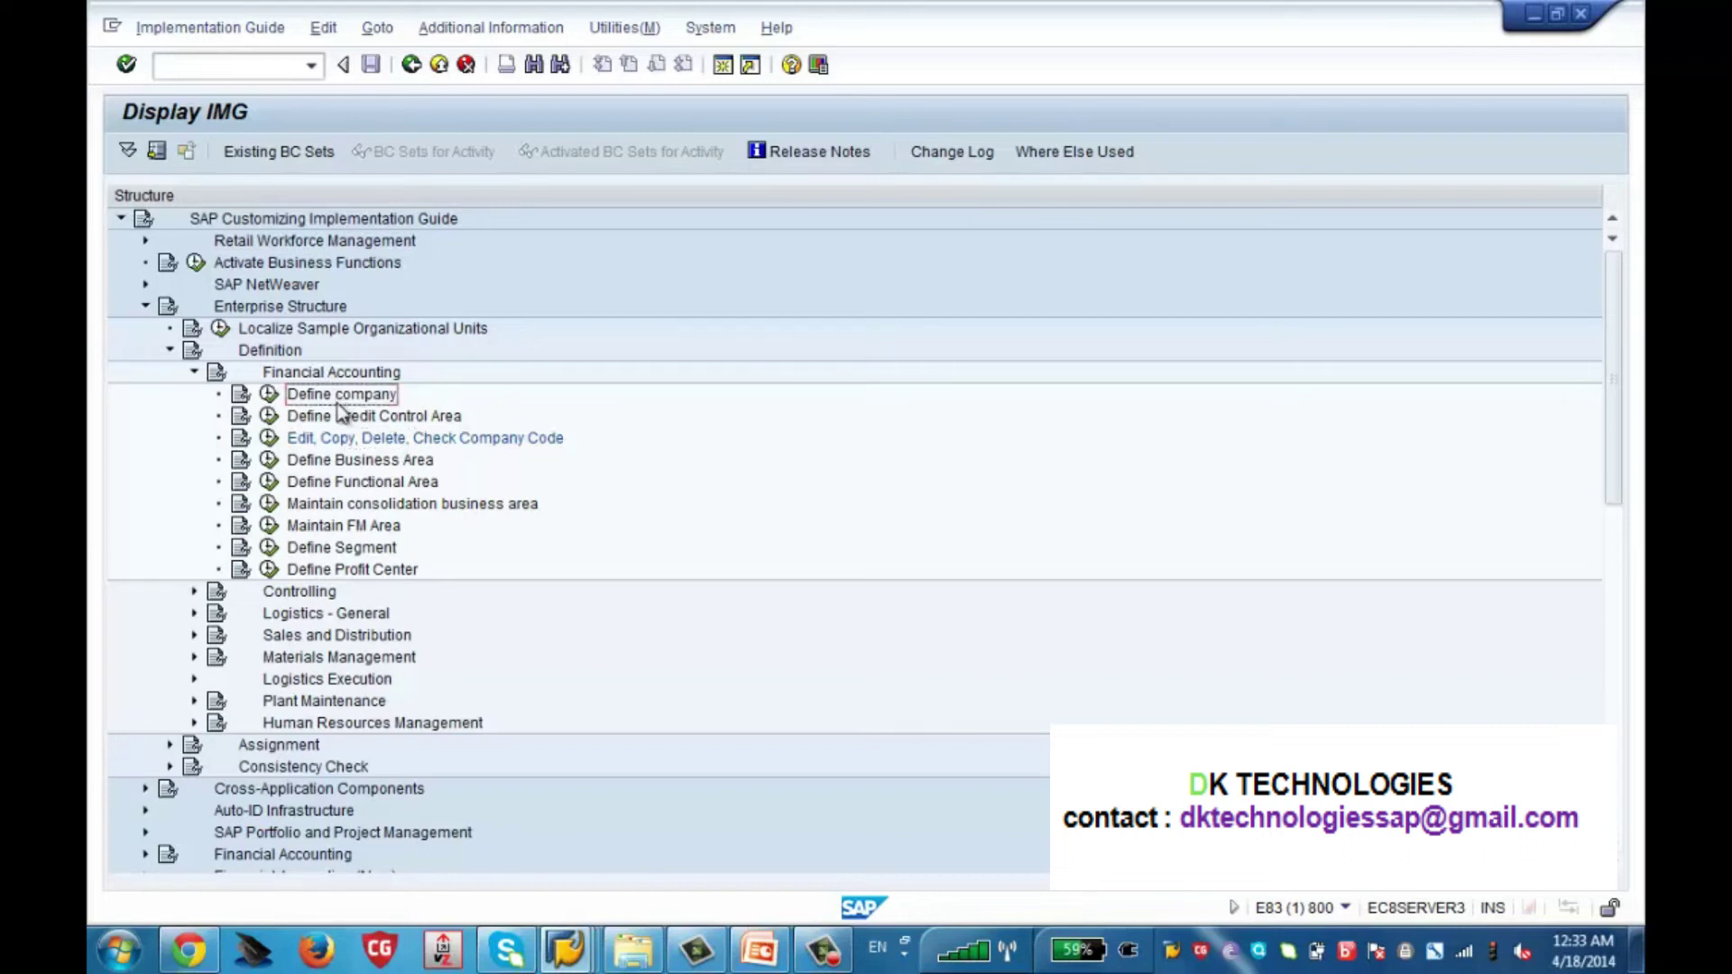
left_click(364, 438)
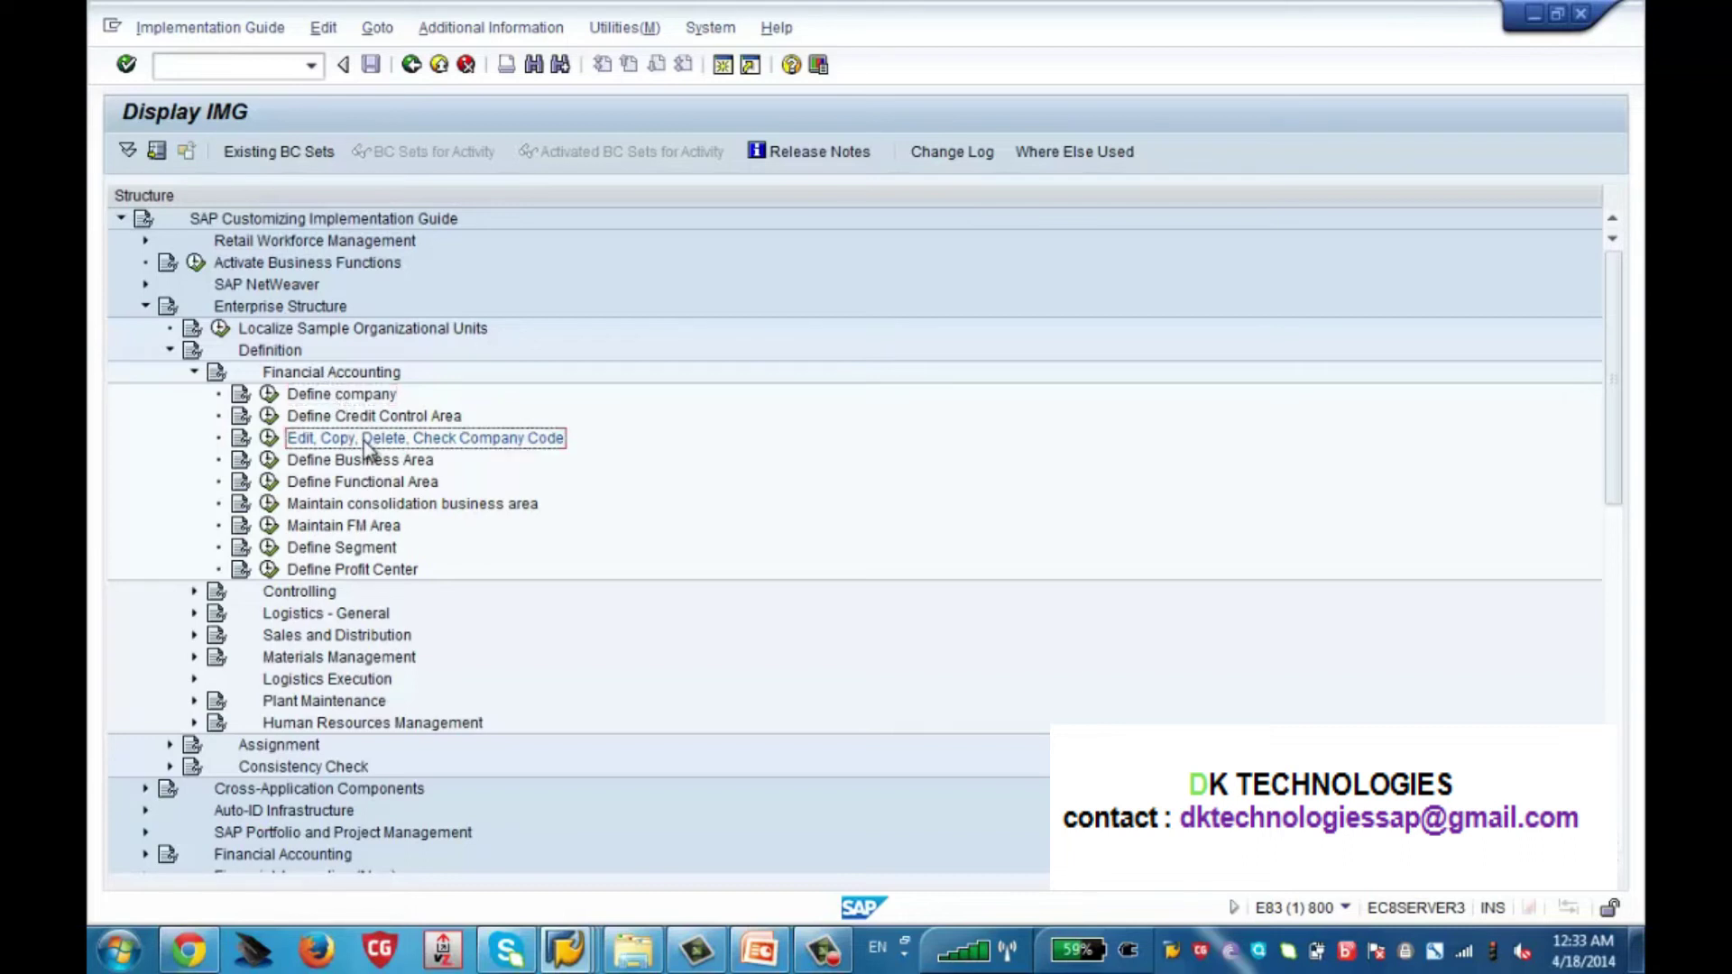
left_click(194, 374)
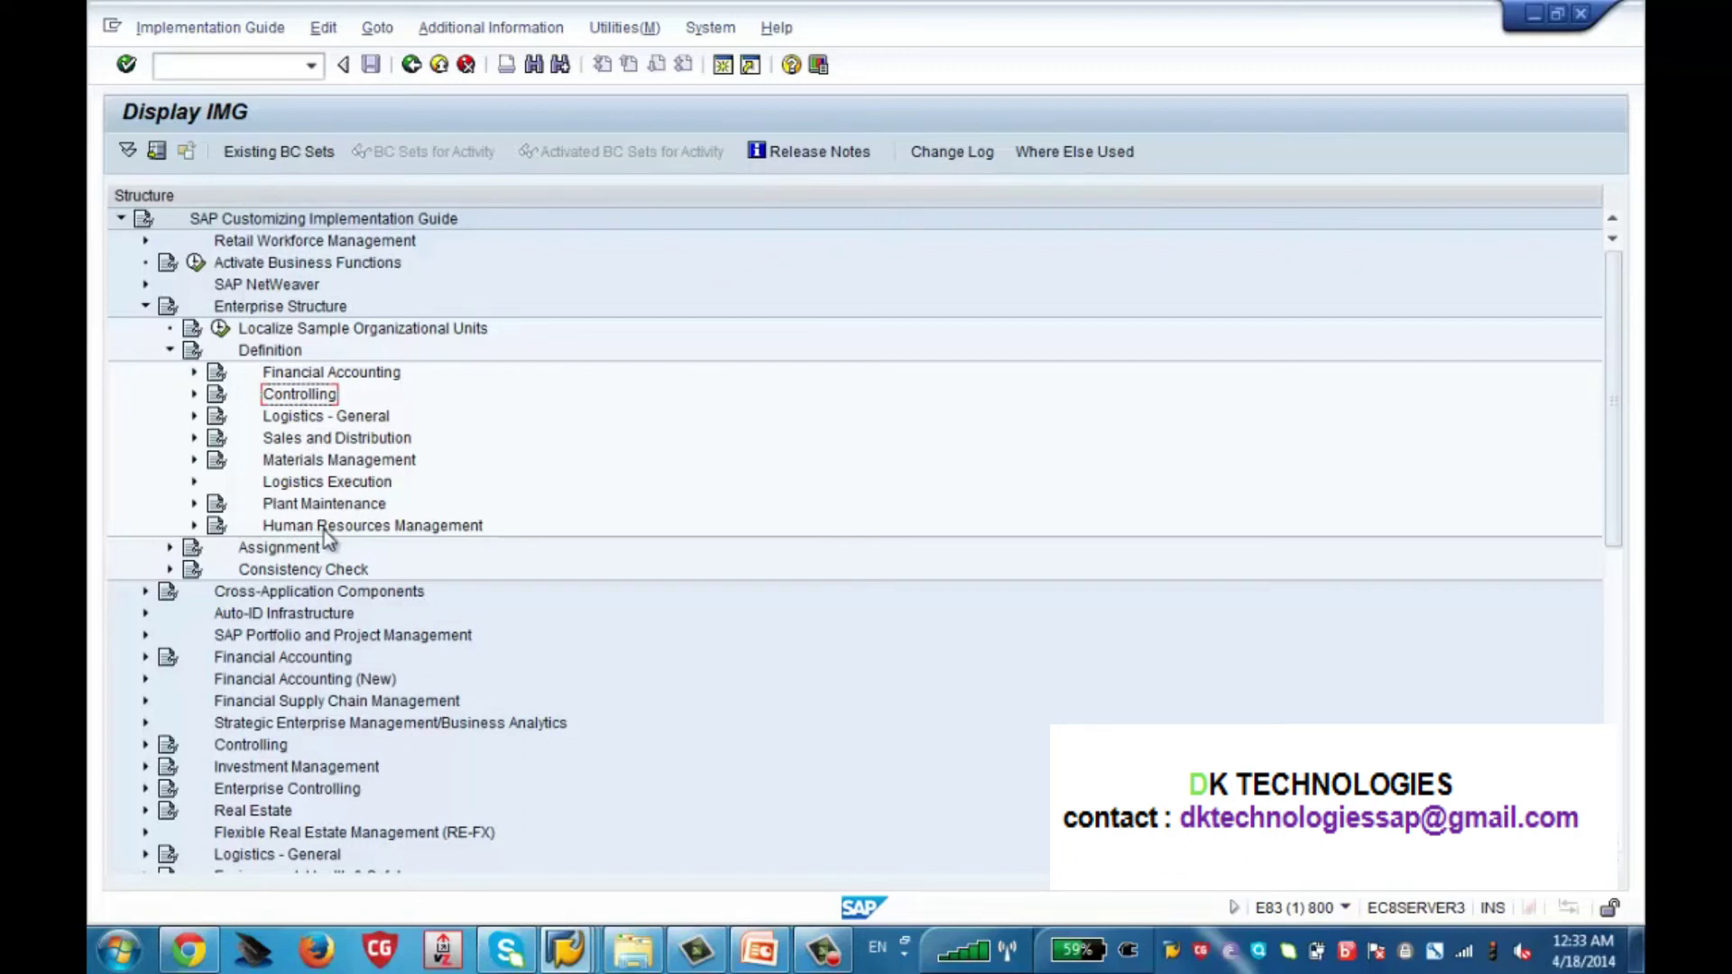
left_click(195, 527)
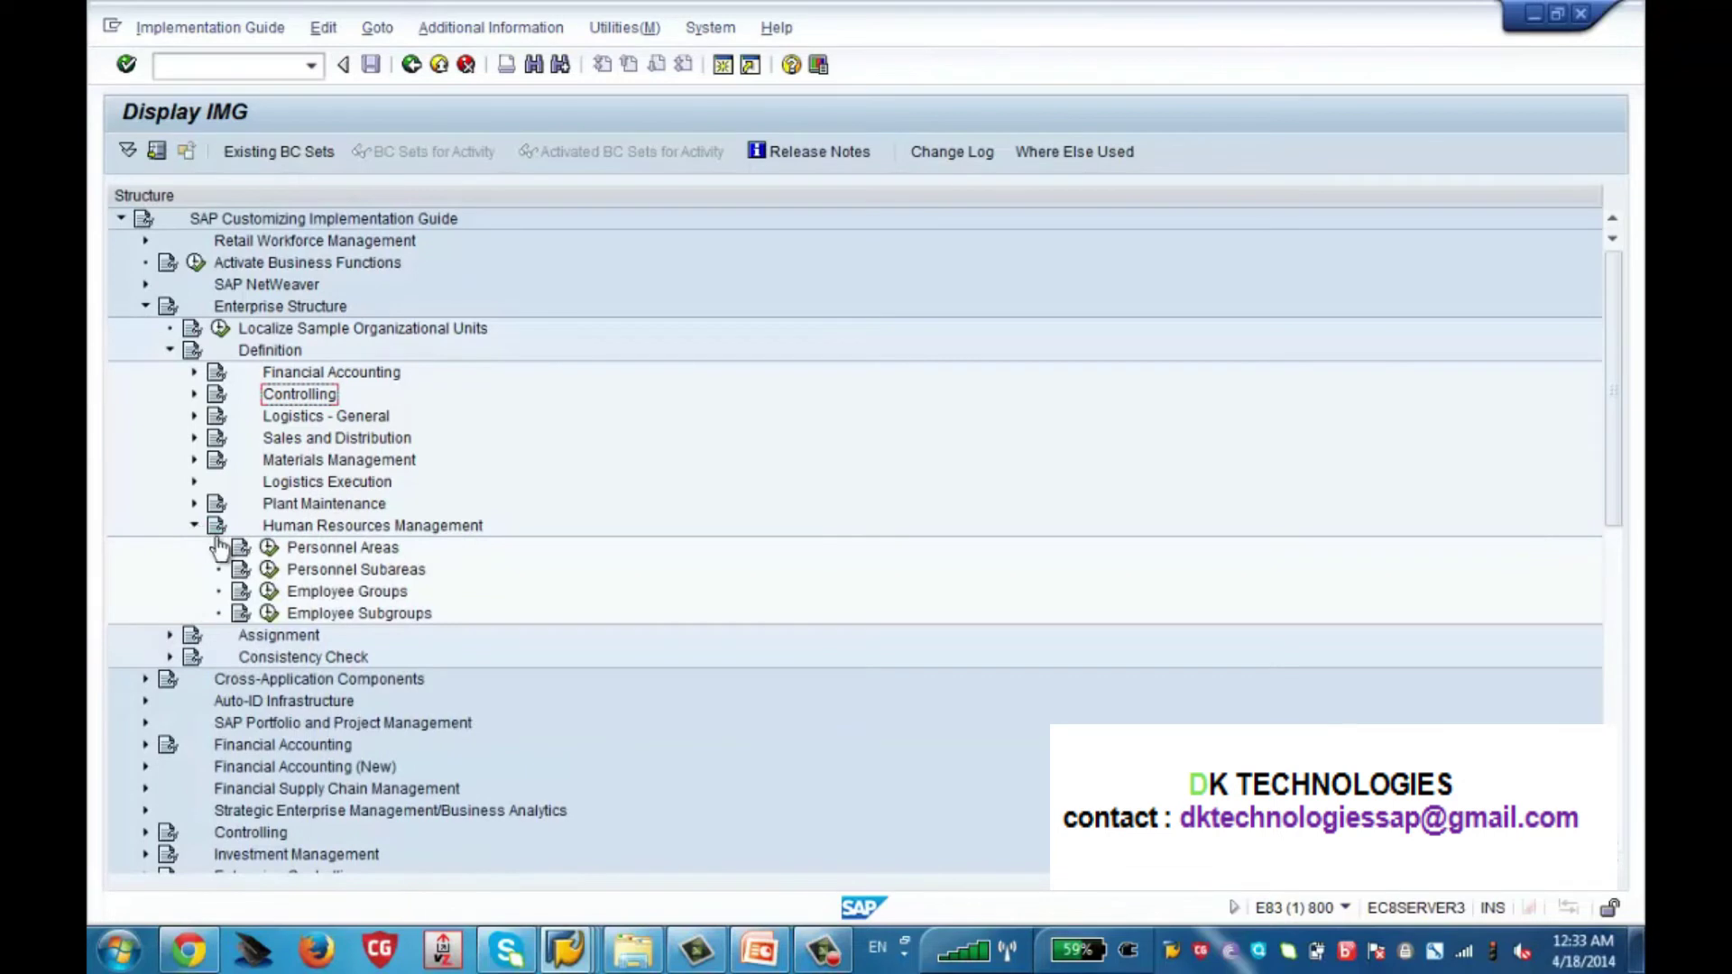
left_click(332, 551)
left_click(349, 572)
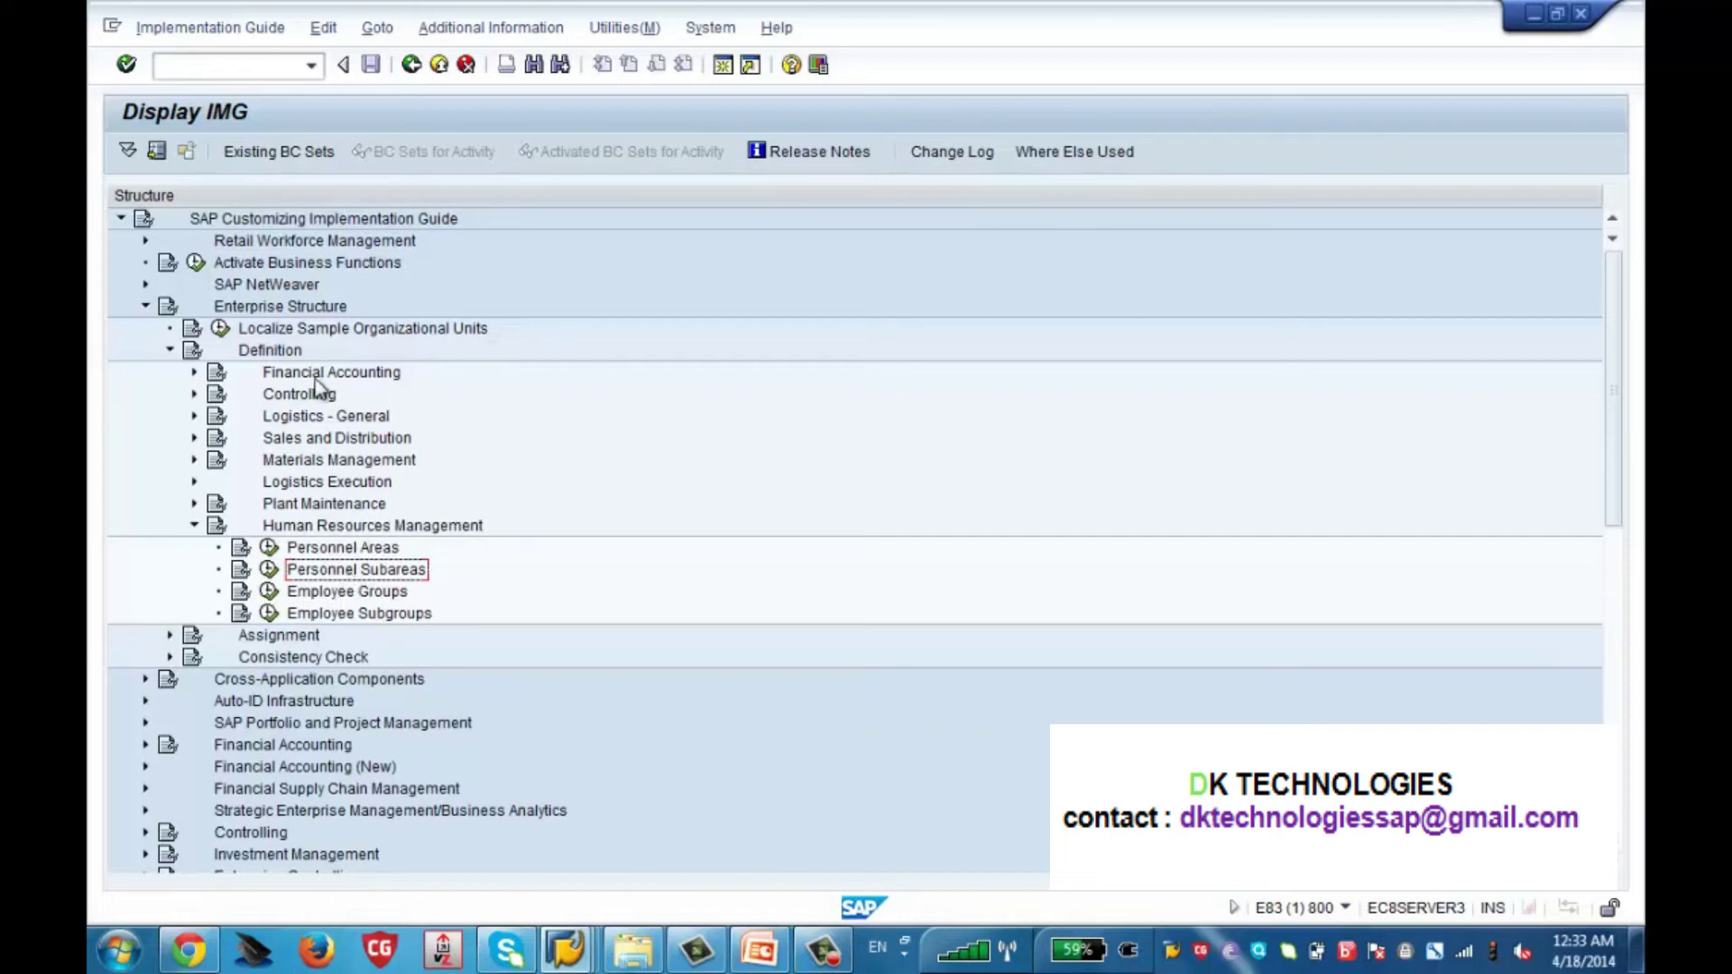
Execute the Personnel areas activity and view the blank new-entry form, returning to the overview without entering data
left_click(270, 549)
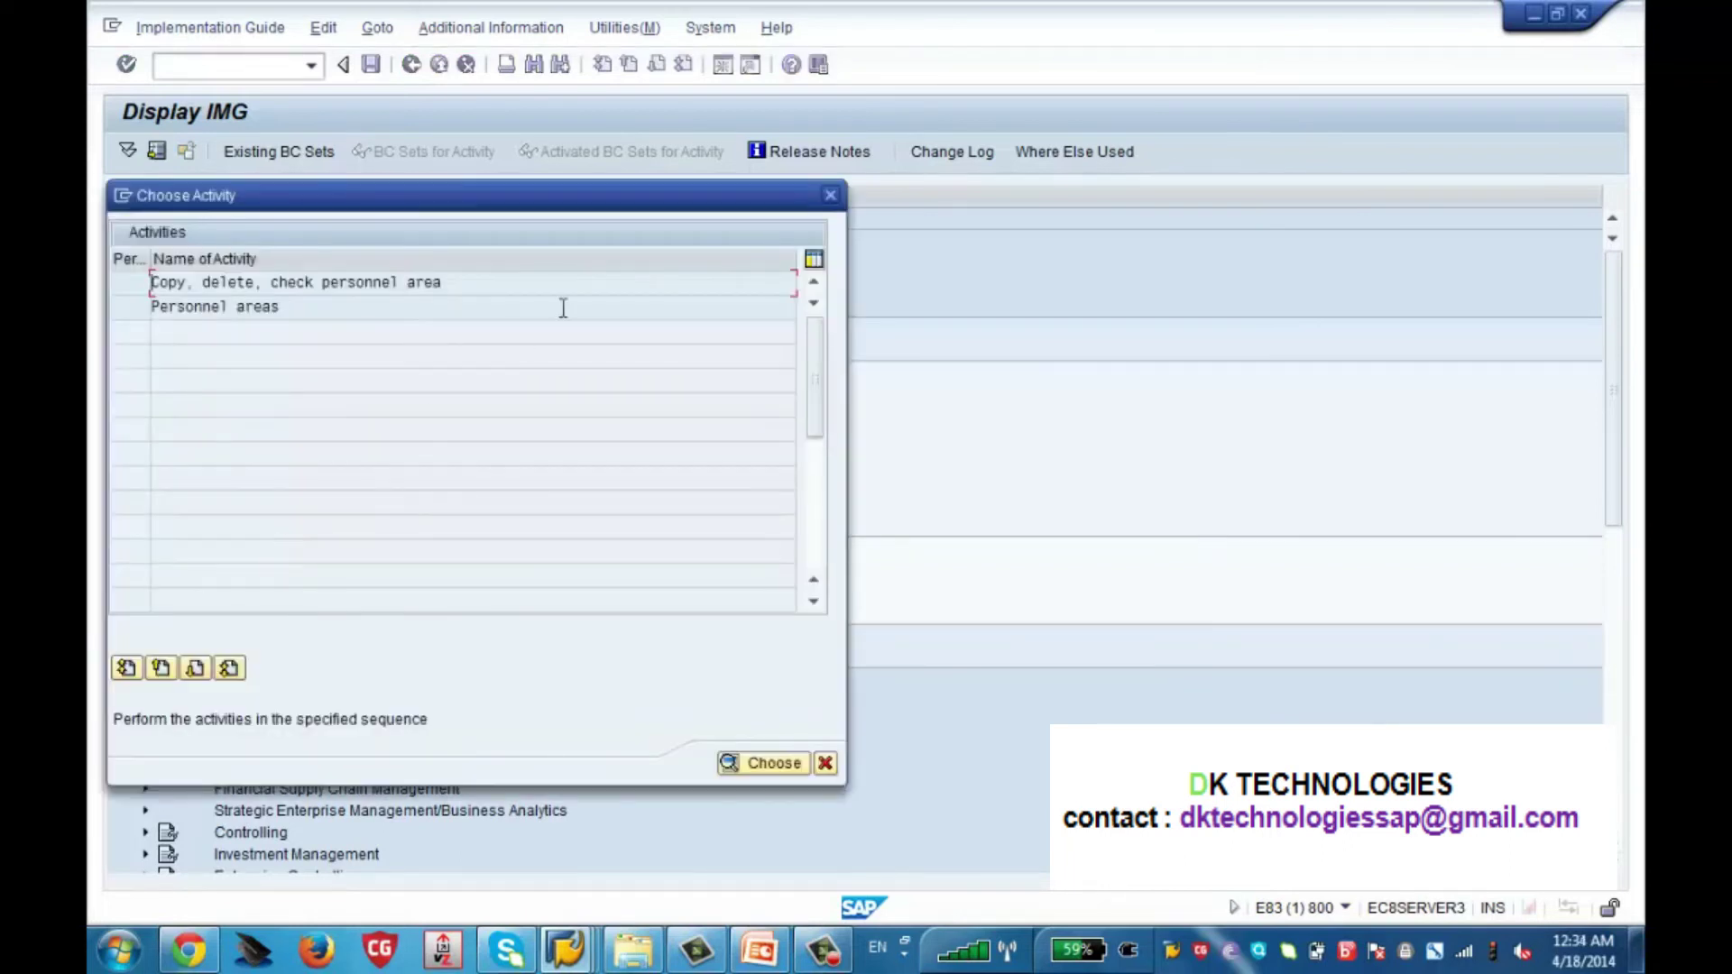
left_click_drag(588, 210, 971, 138)
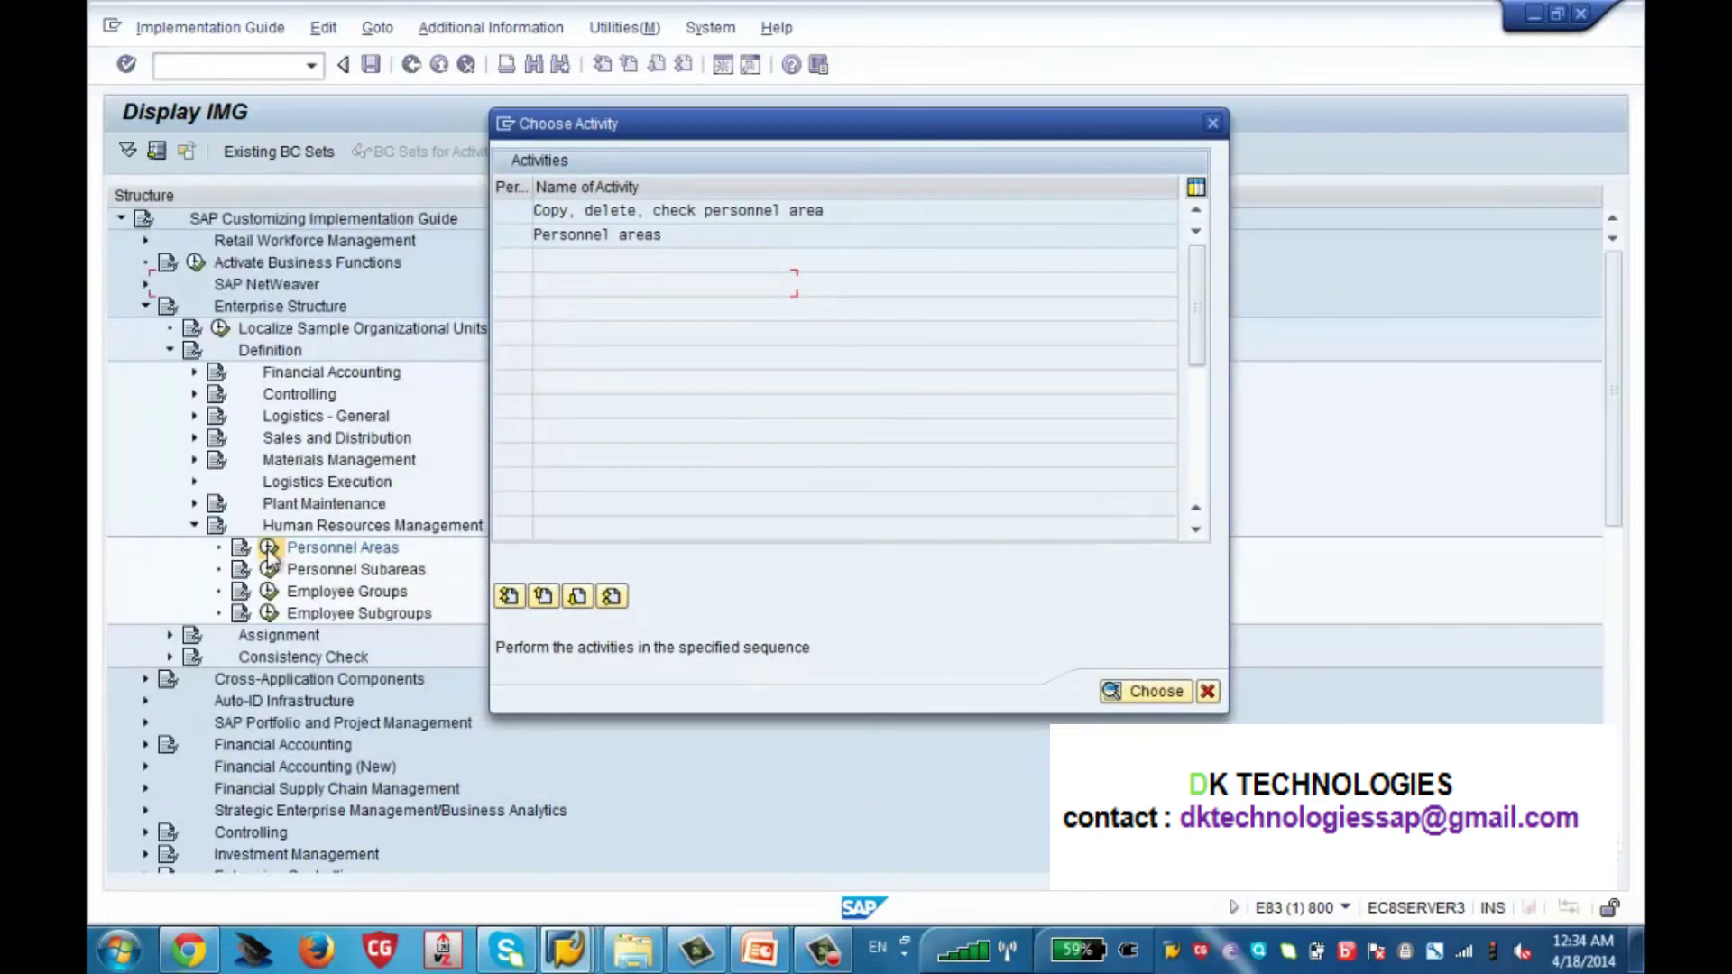
double_click(621, 240)
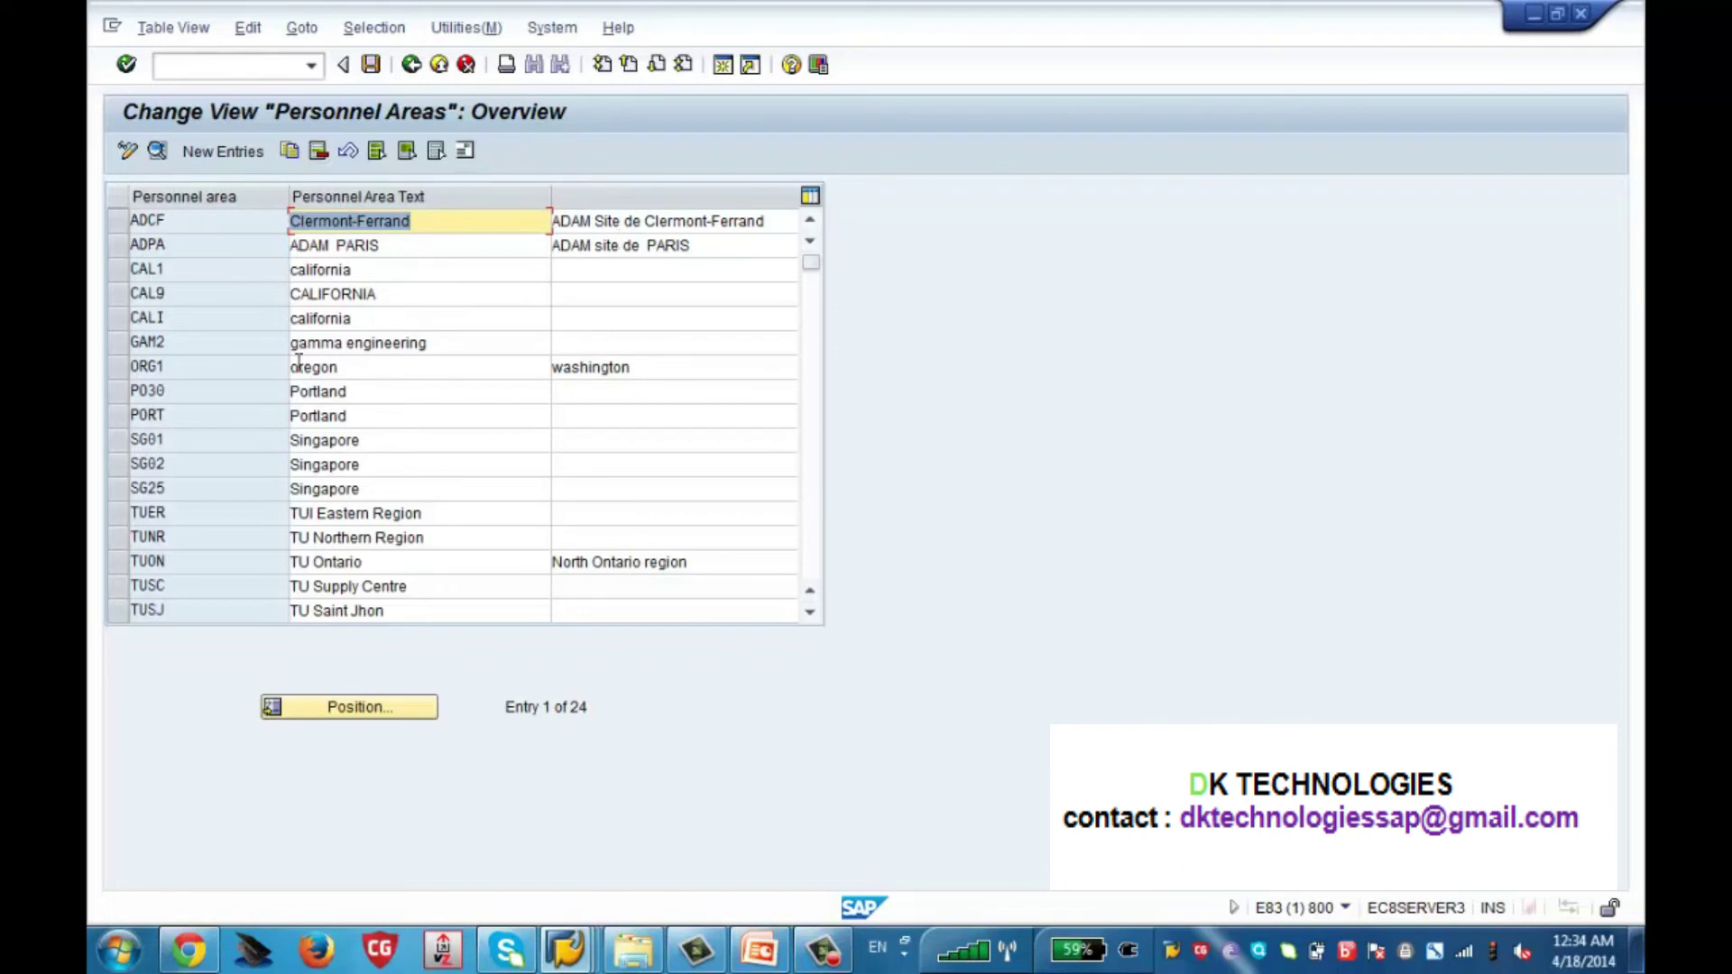
left_click(236, 155)
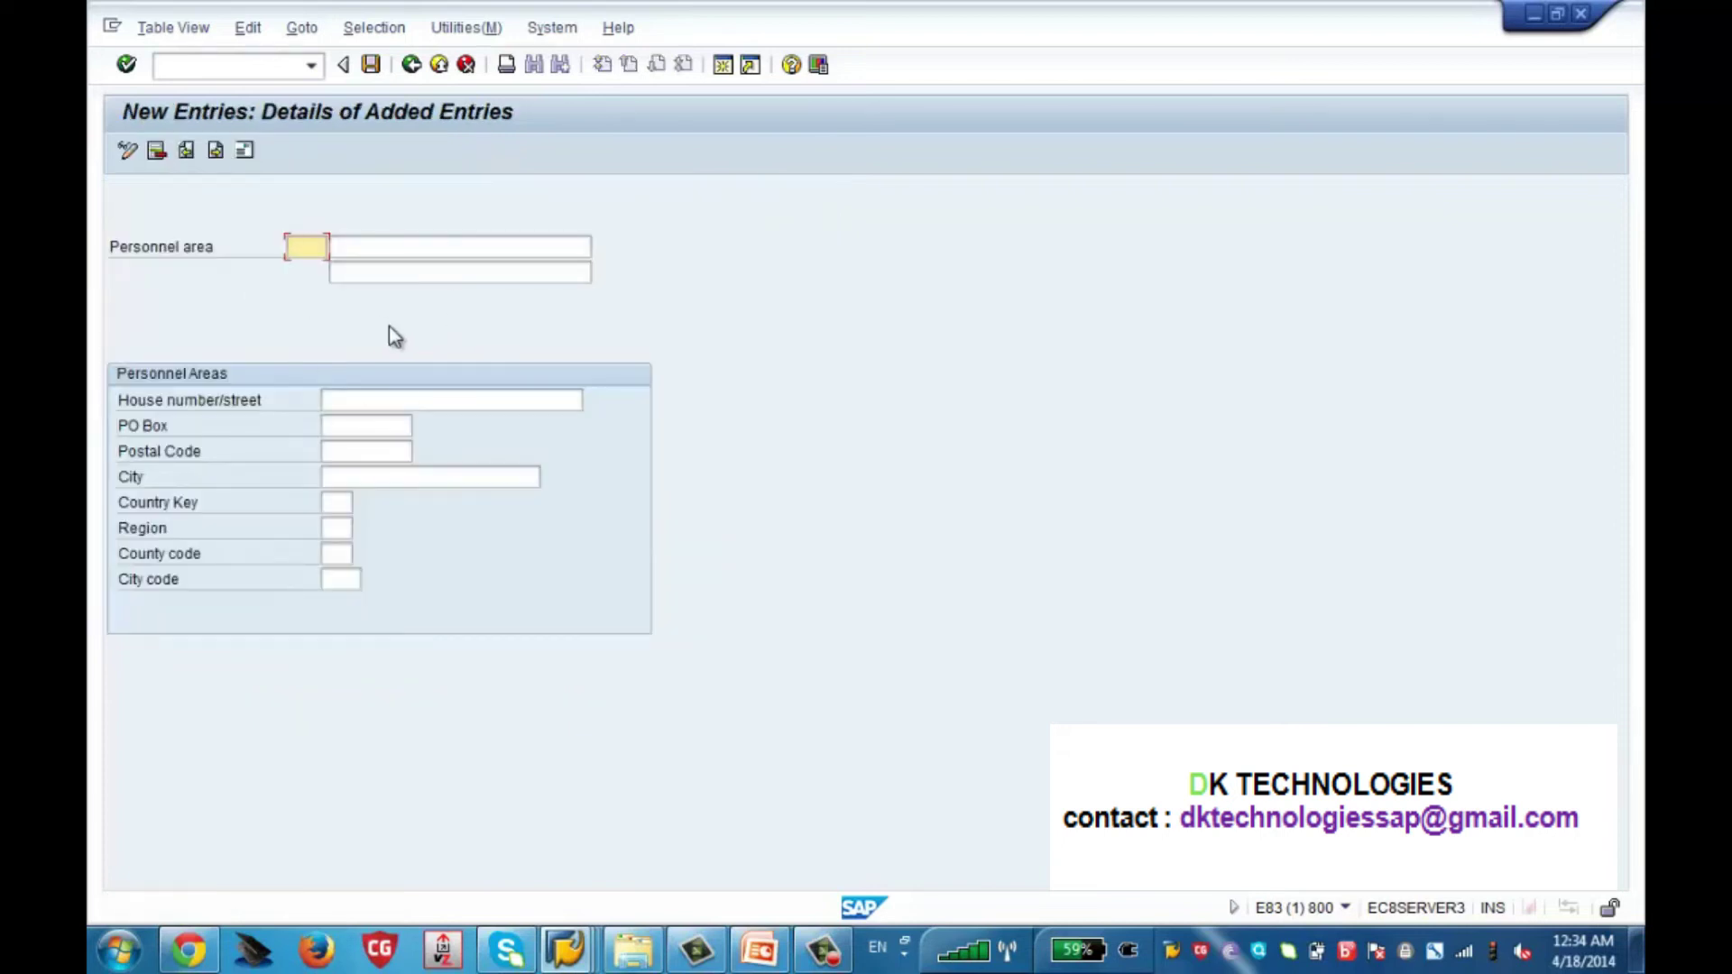
left_click(411, 79)
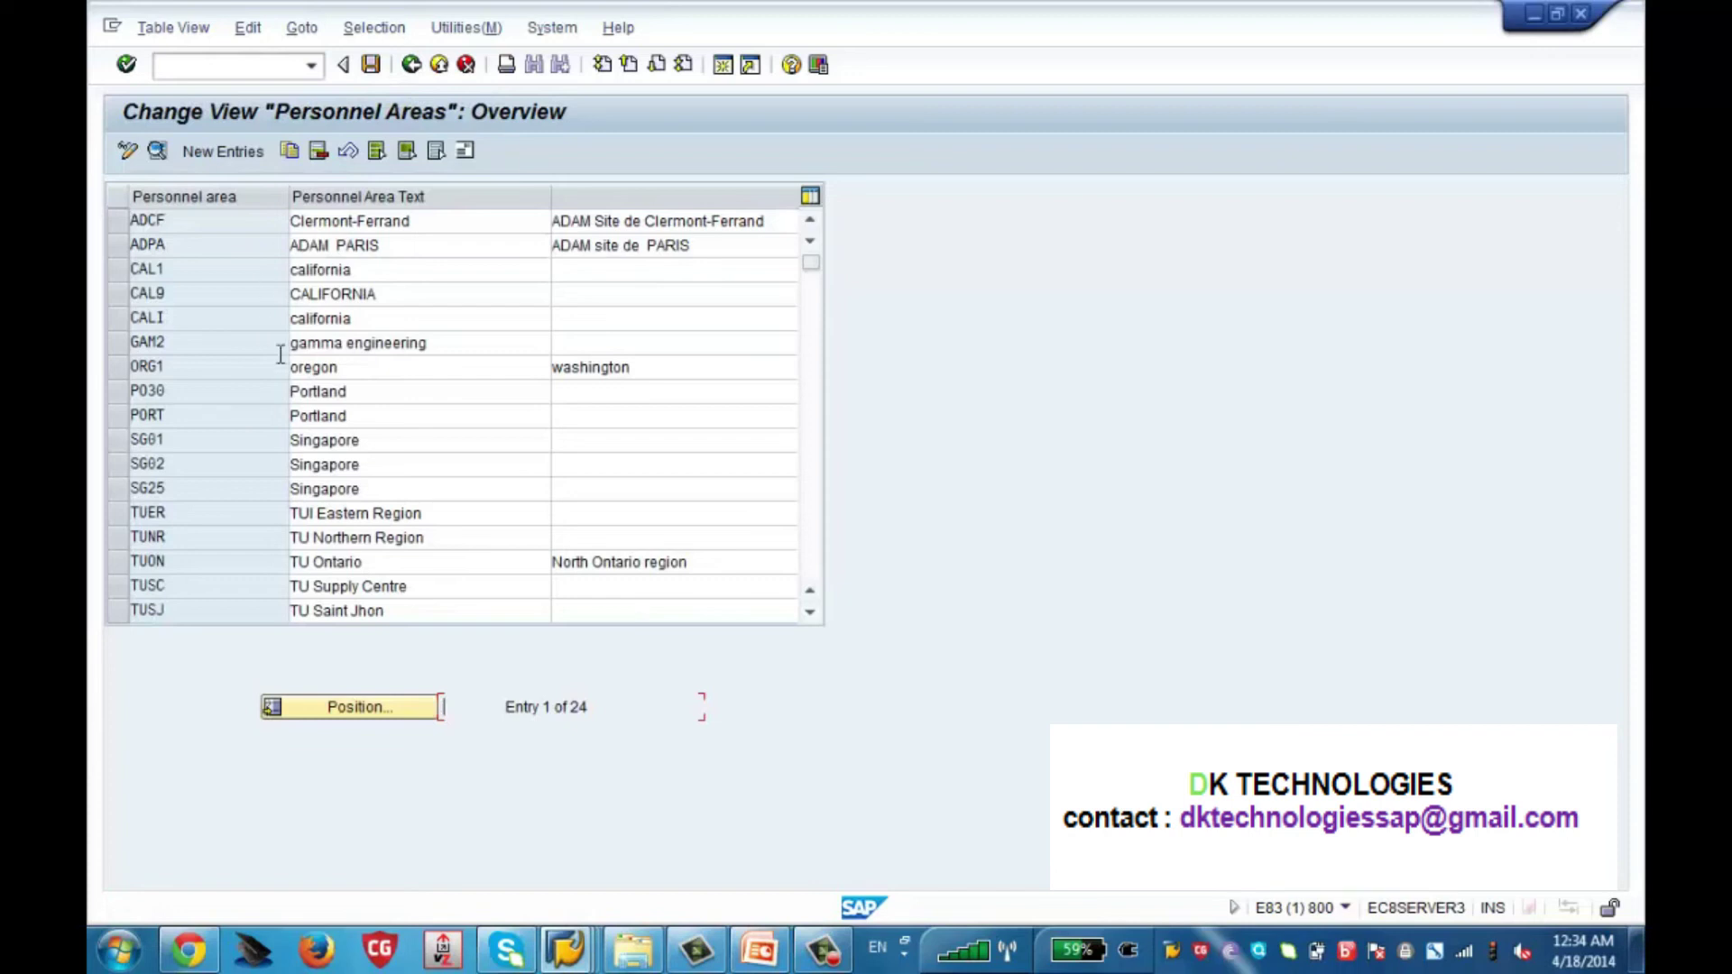
Select personnel areas ZSCA and ZSUS in the overview to review their names, and return to the implementation guide
left_click(809, 534)
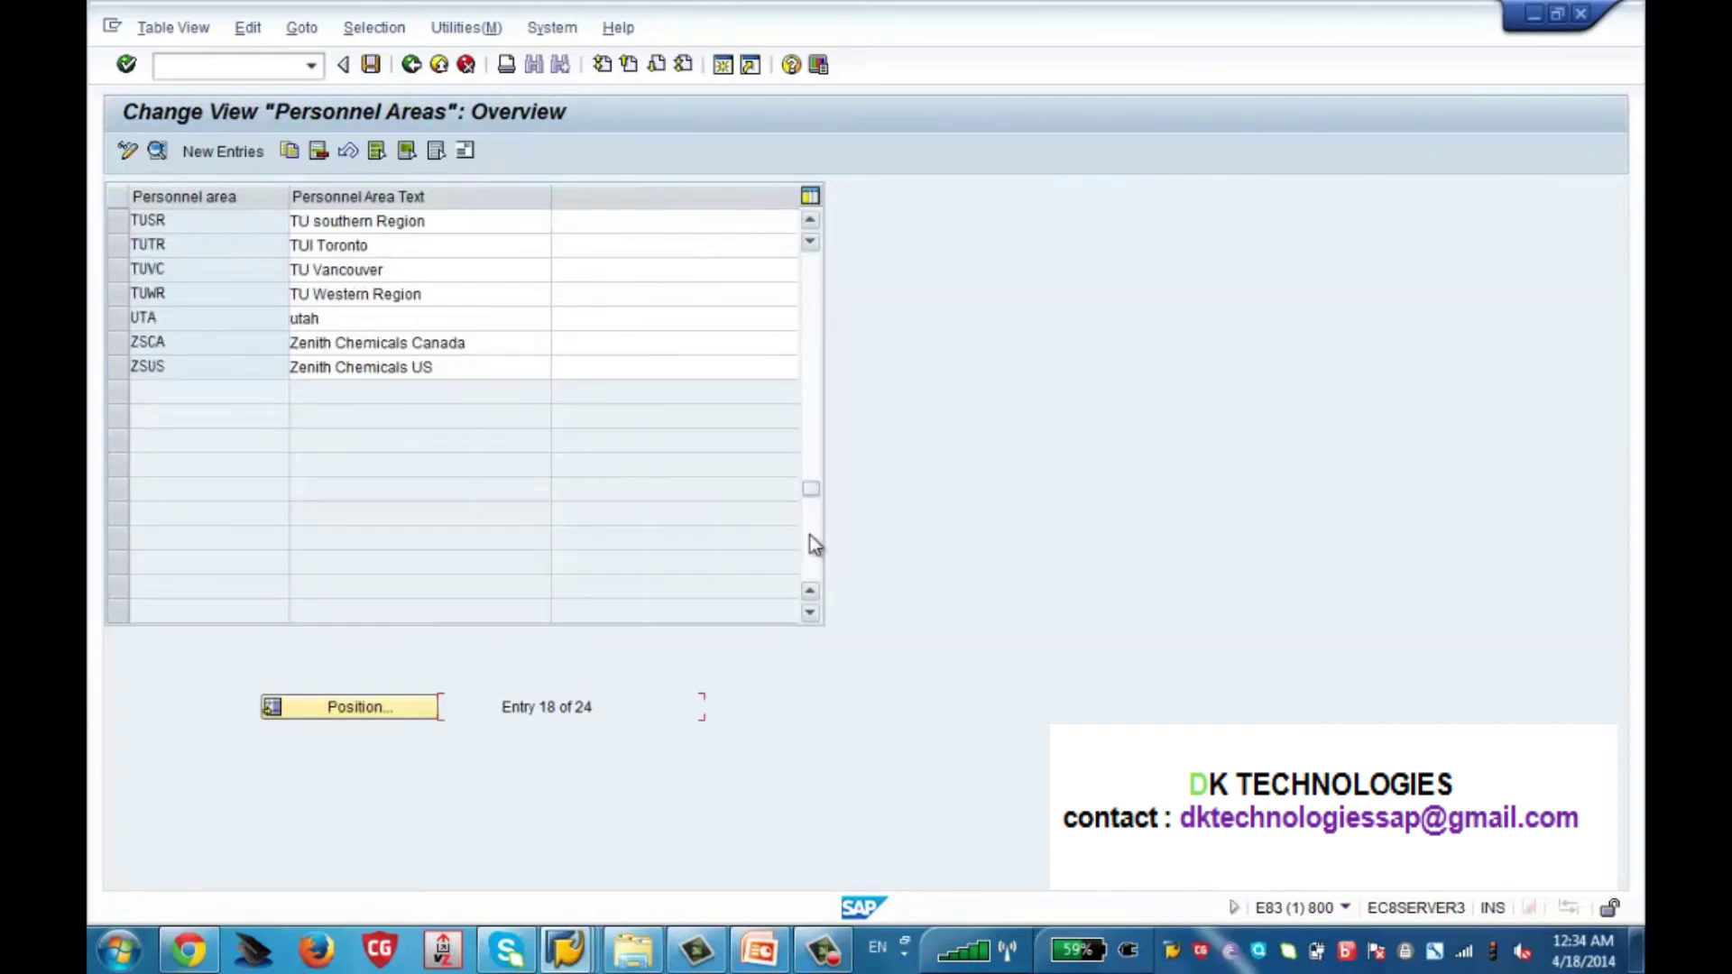
left_click(113, 345)
left_click(115, 364)
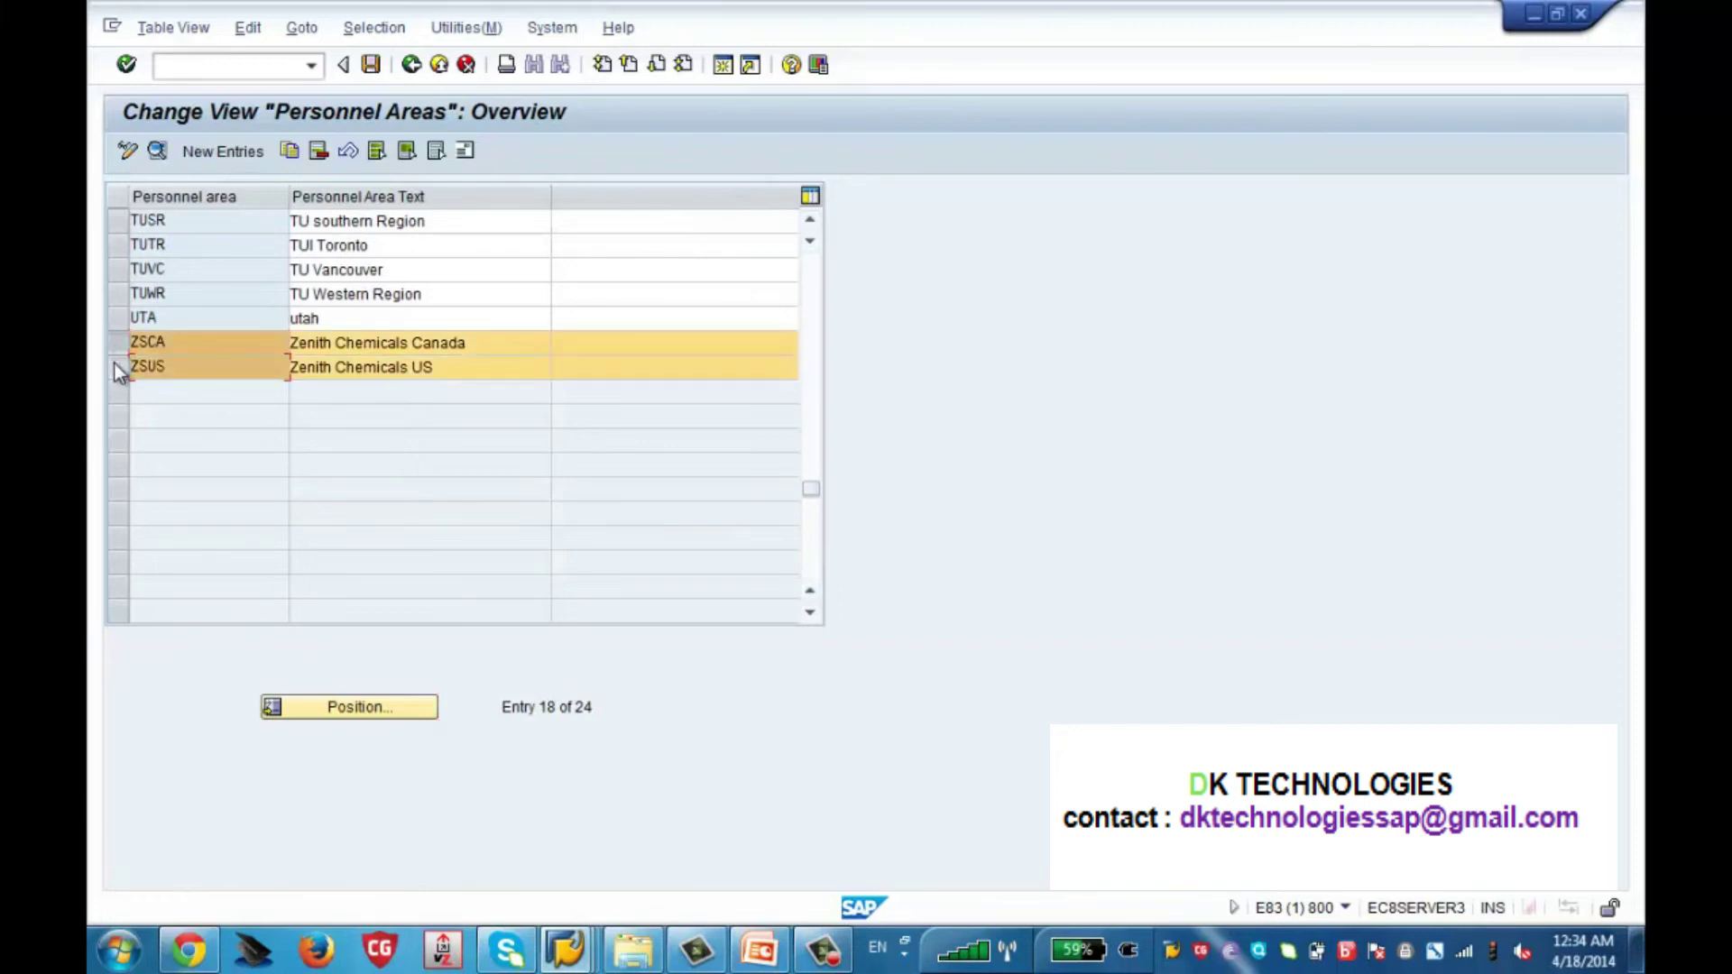
left_click(488, 346)
left_click(455, 369)
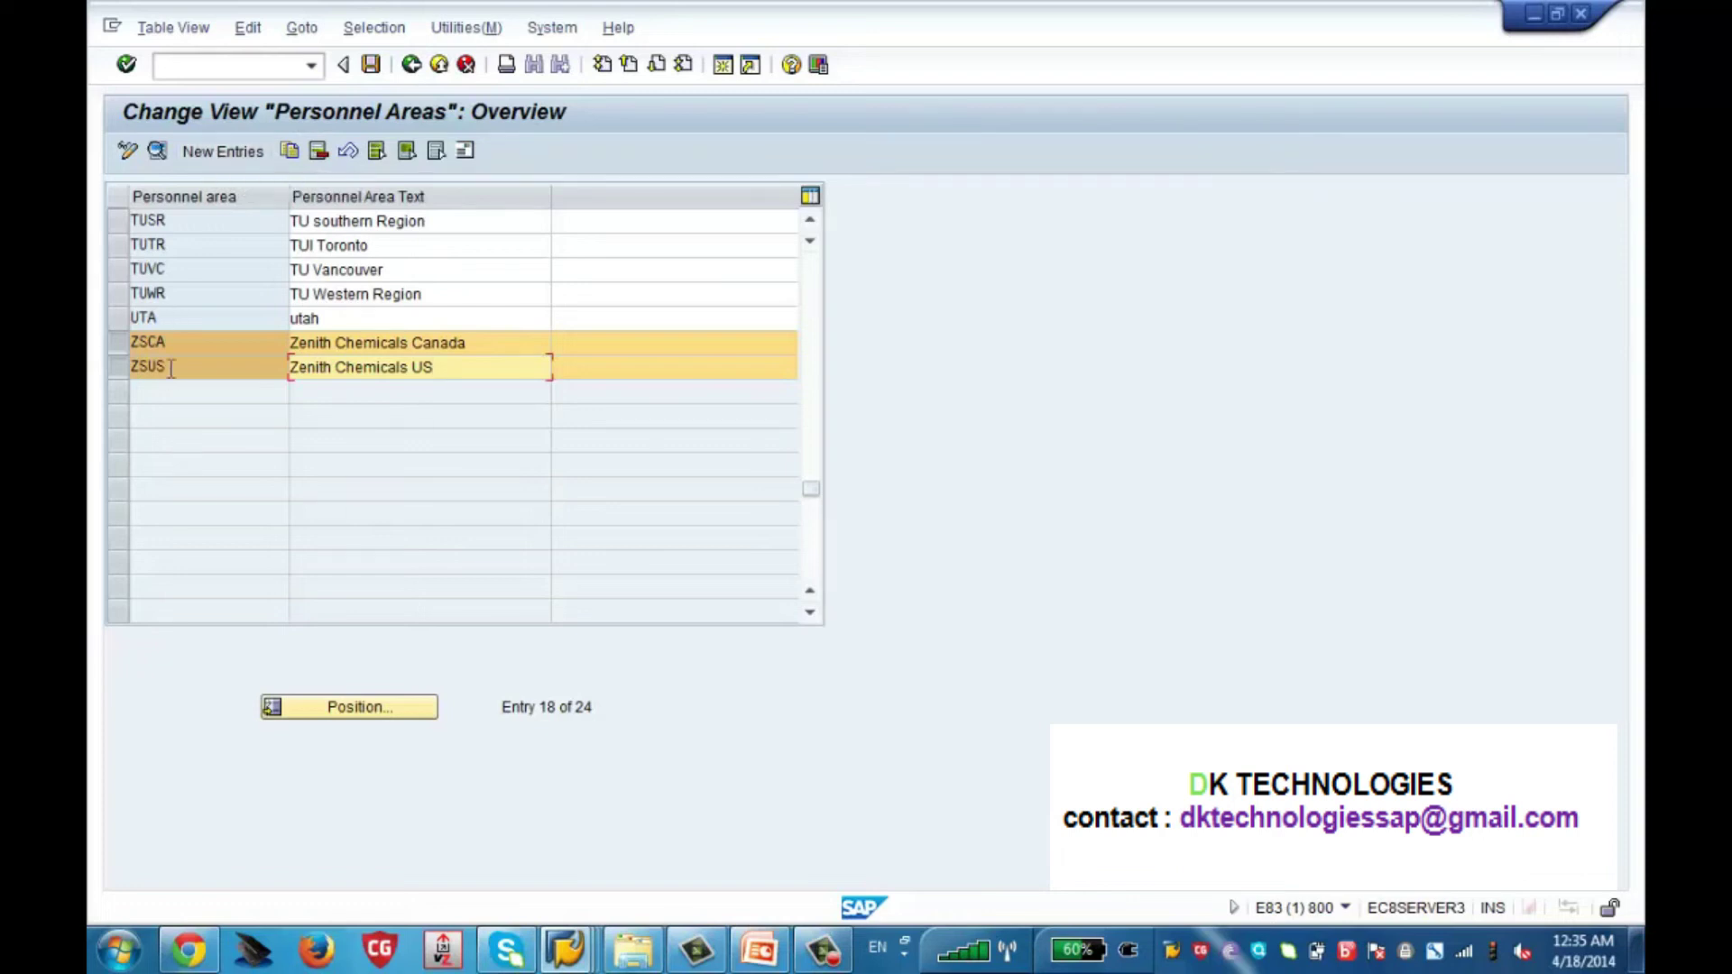
left_click(411, 65)
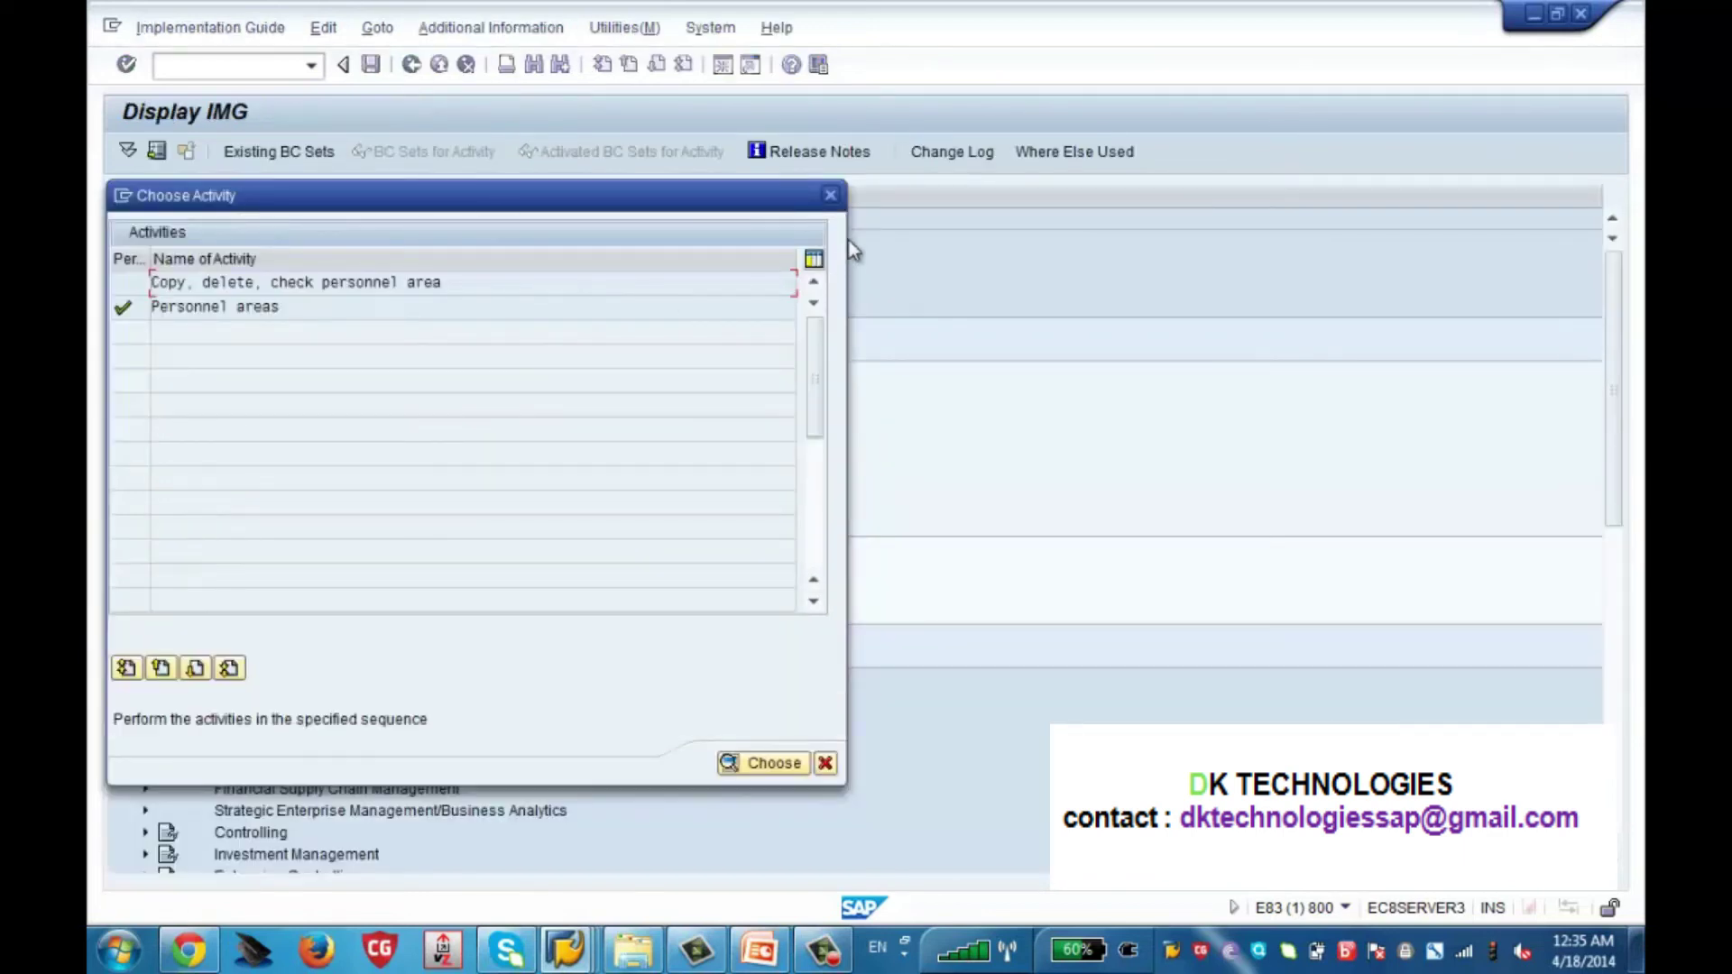
left_click(831, 195)
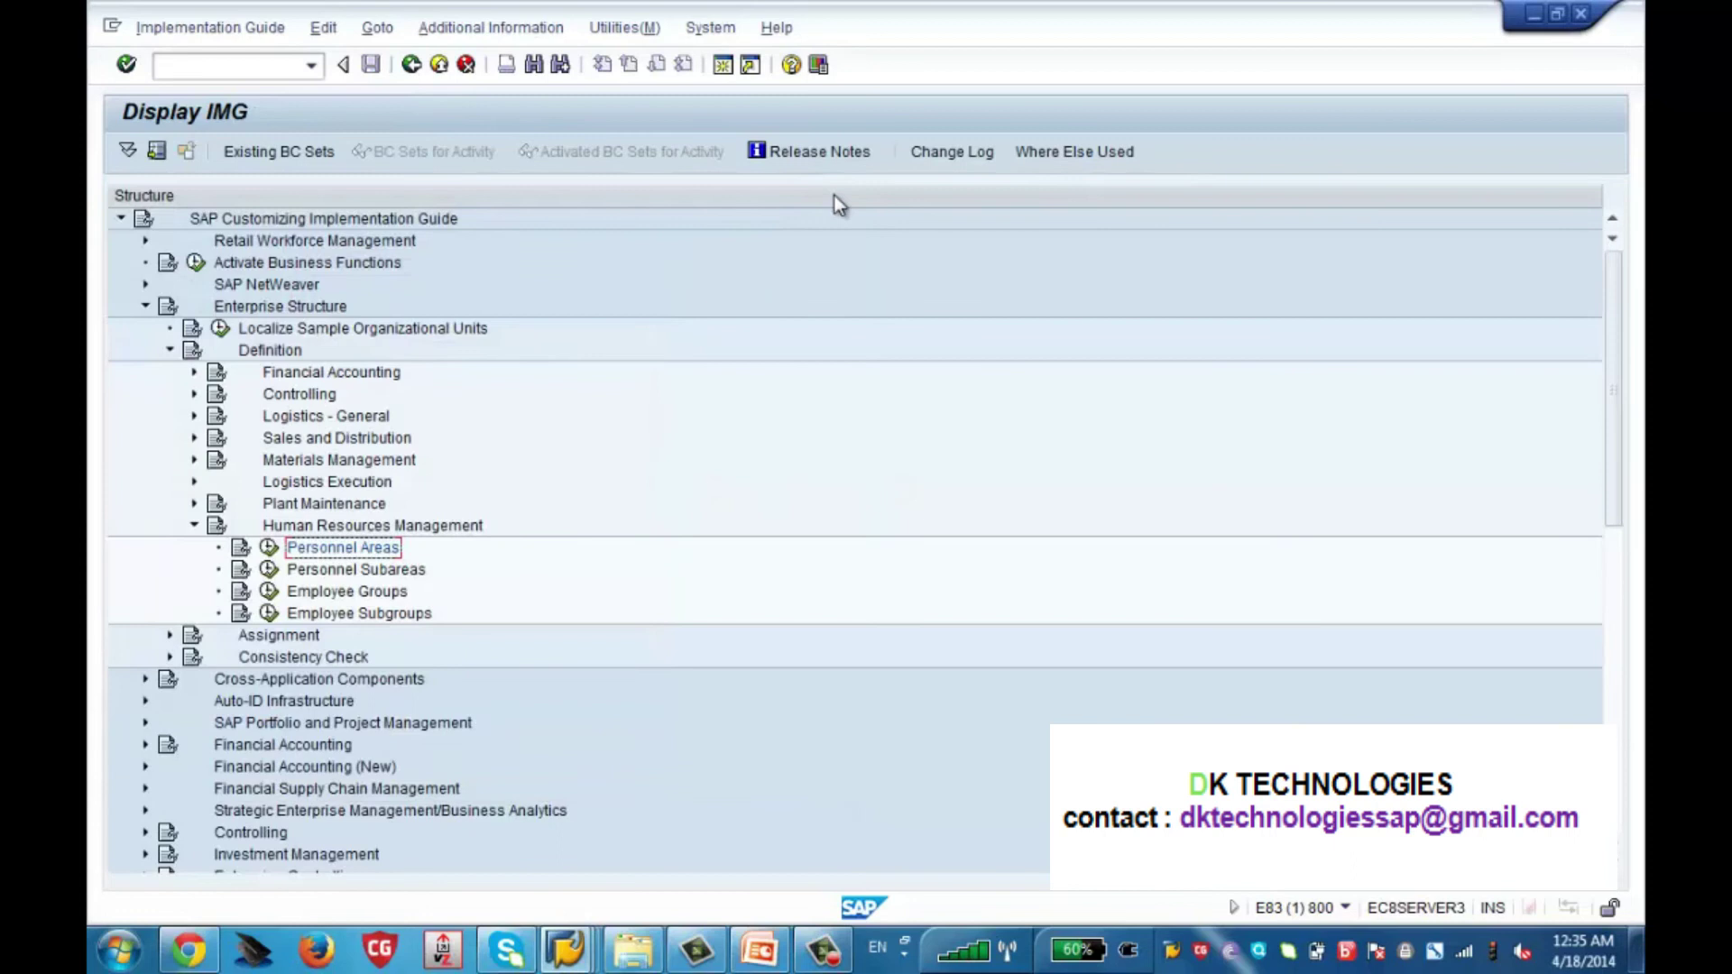
Execute the Create personnel subareas activity from Personnel Subareas, with ZSUS (Zenith Chemicals US) as the personnel area work area
left_click(271, 570)
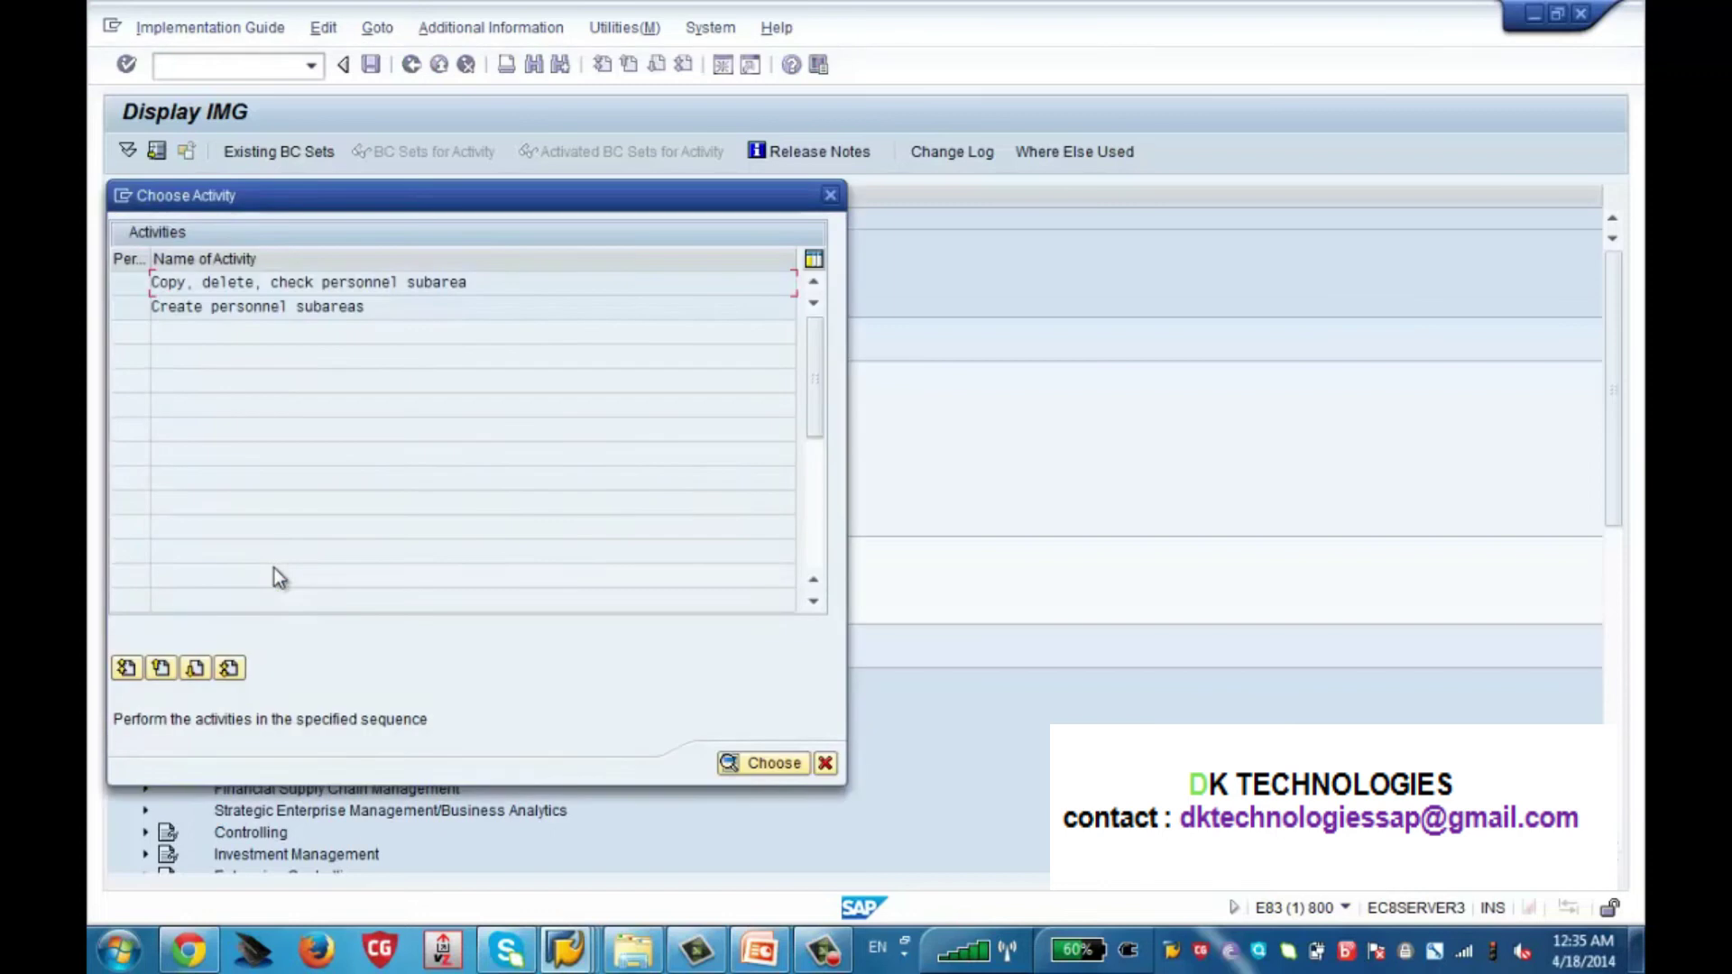
left_click_drag(467, 195, 941, 81)
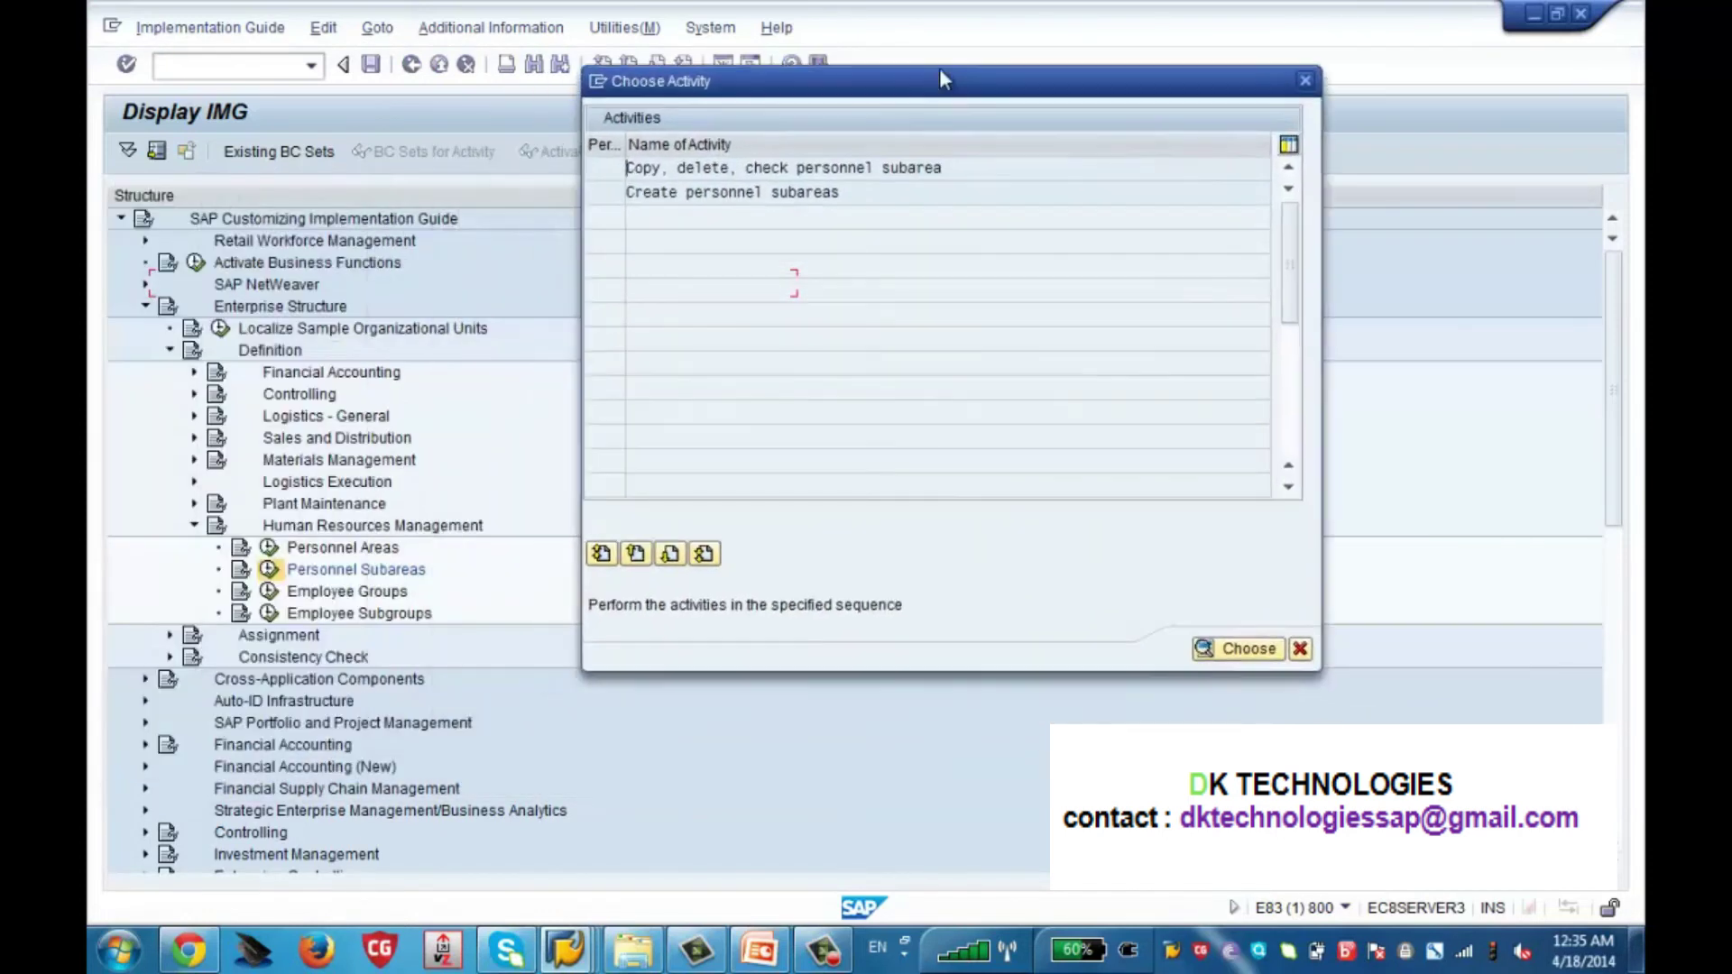
double_click(770, 194)
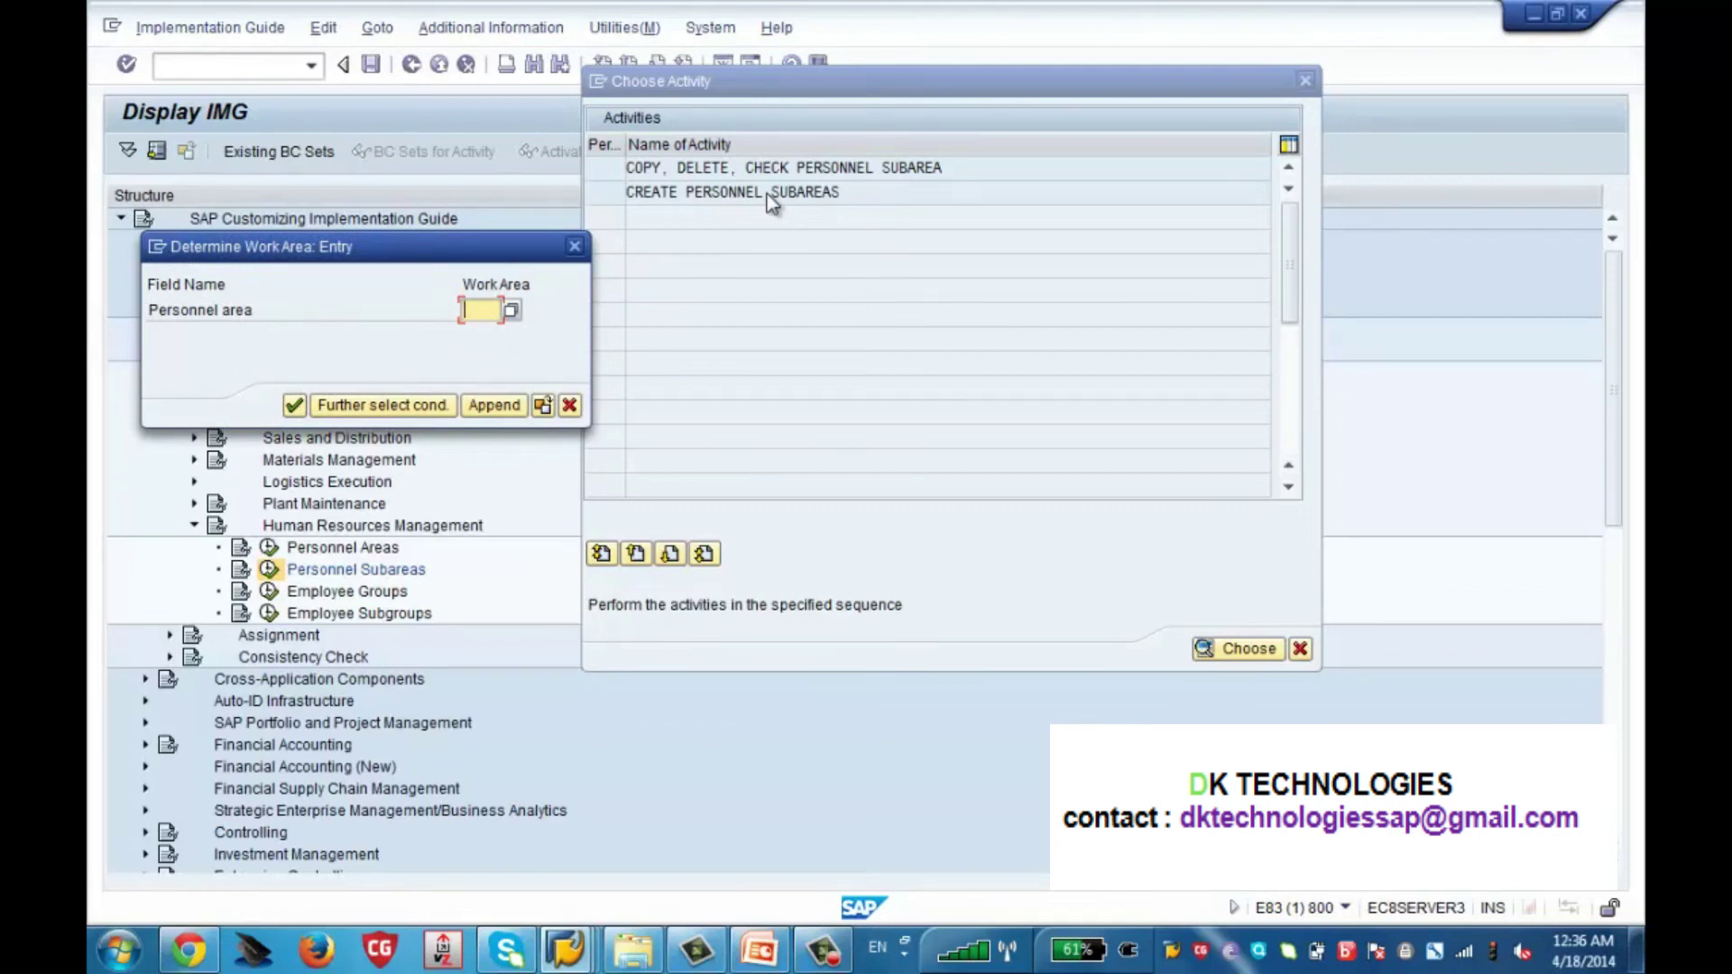
left_click(512, 312)
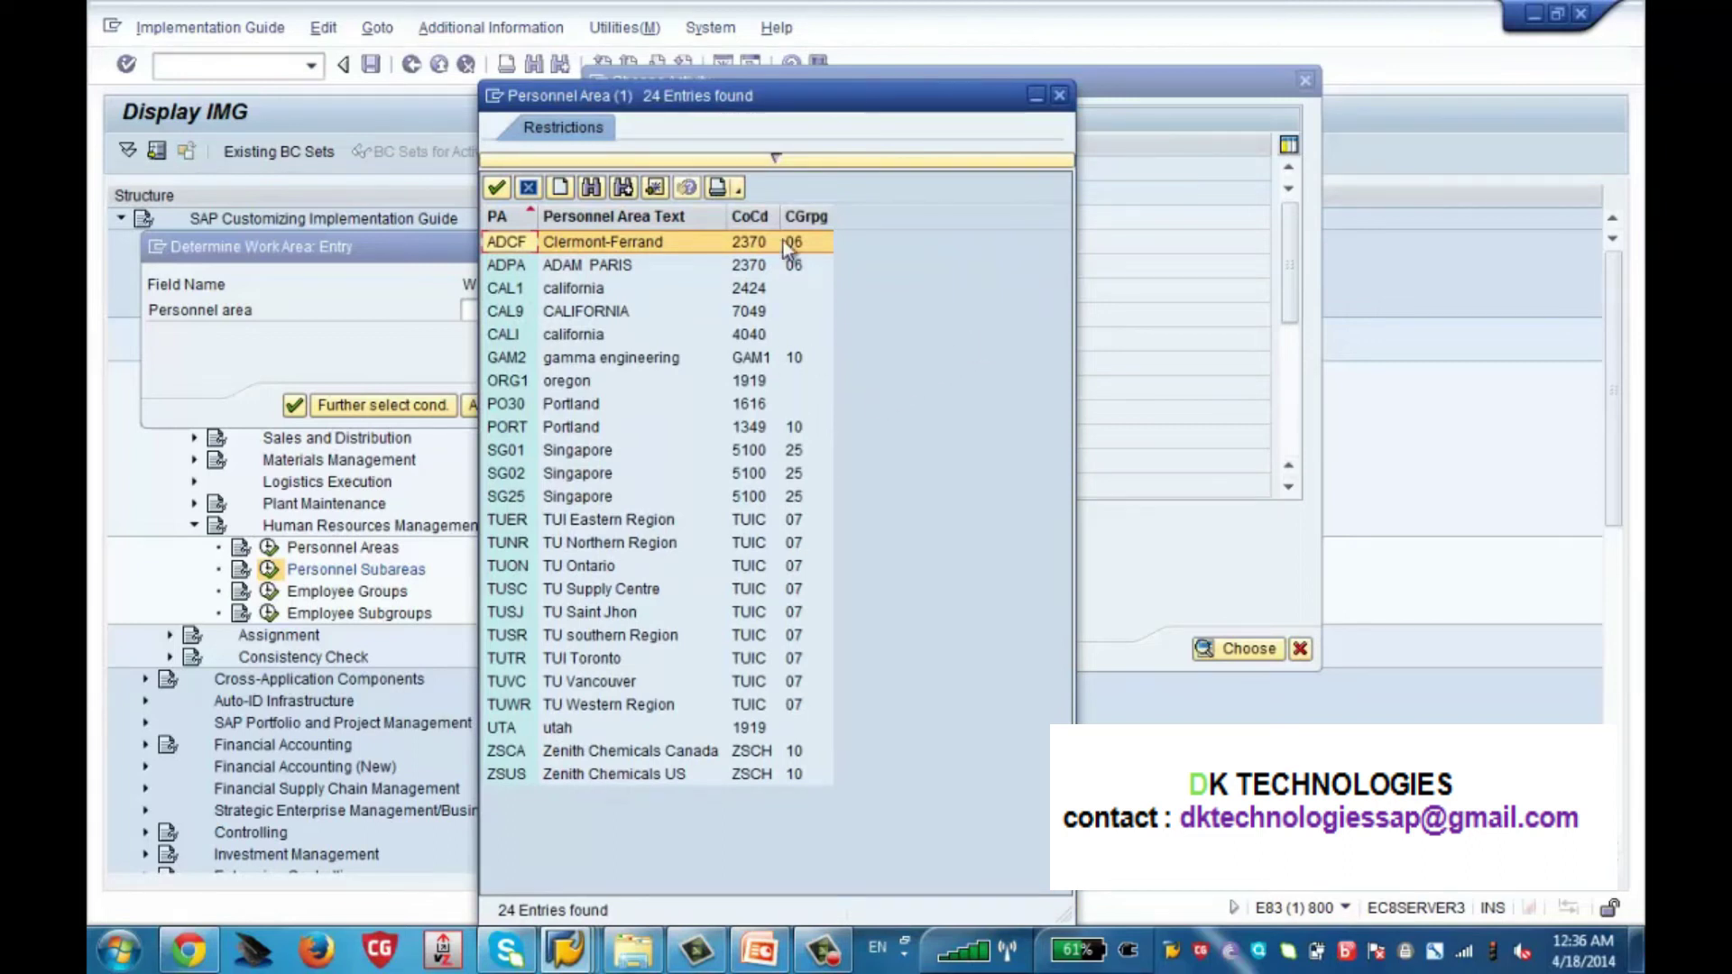
left_click(1055, 96)
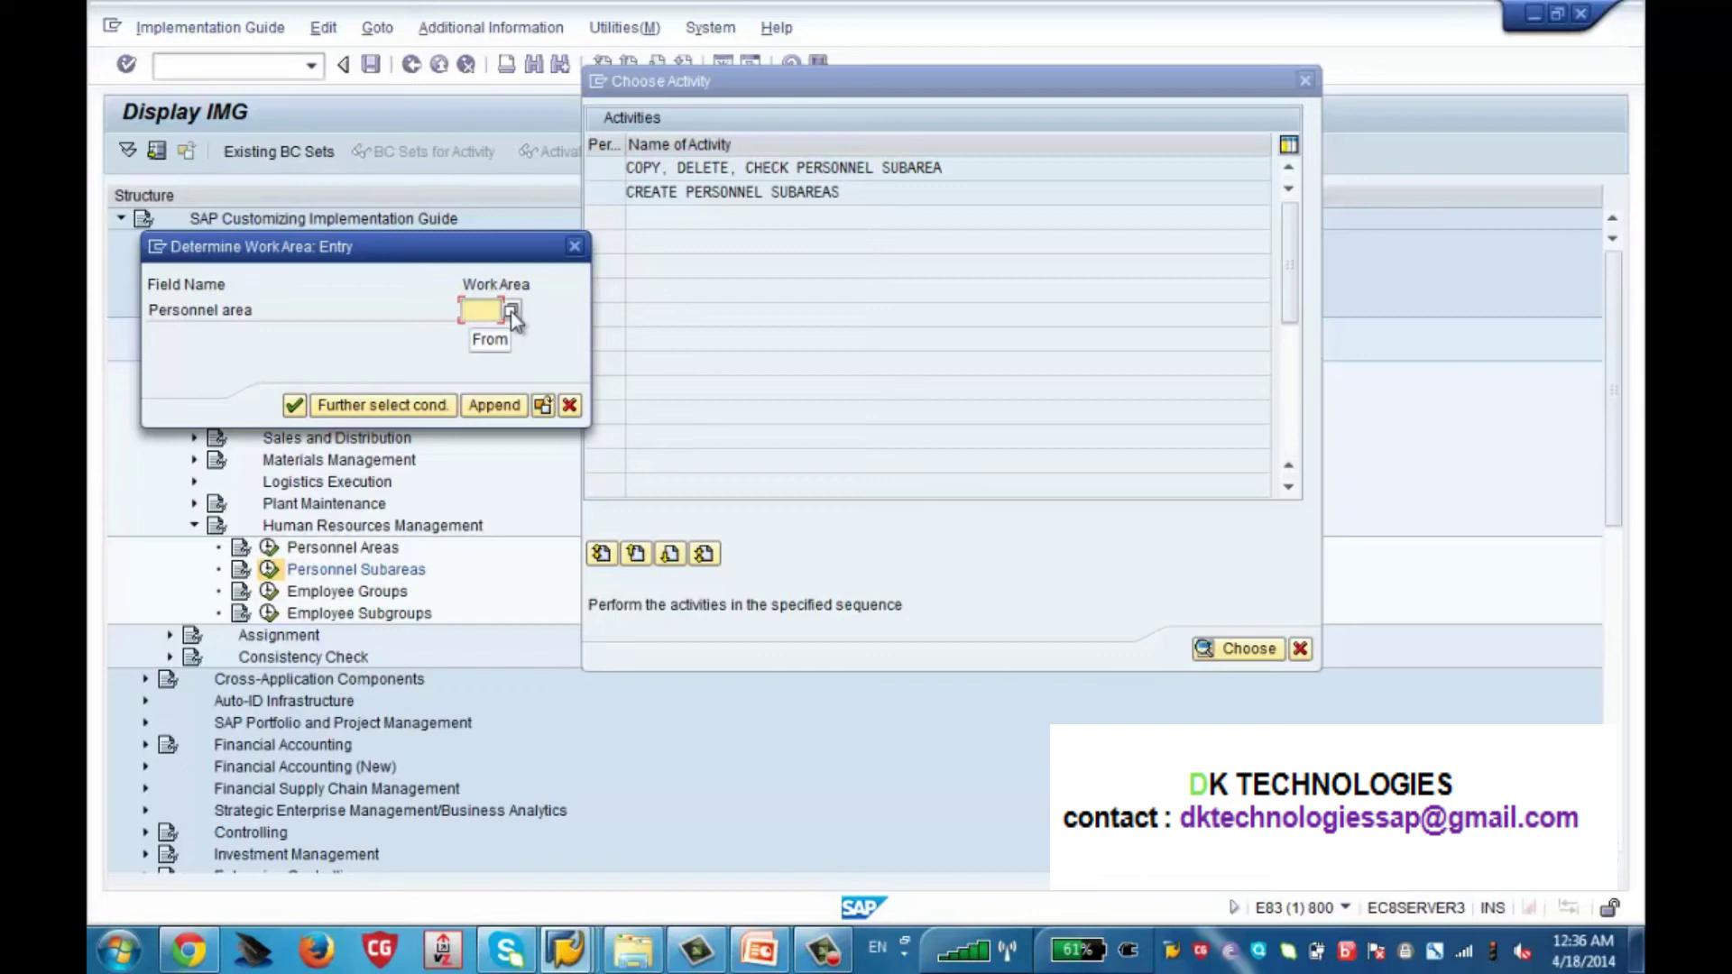
left_click(510, 312)
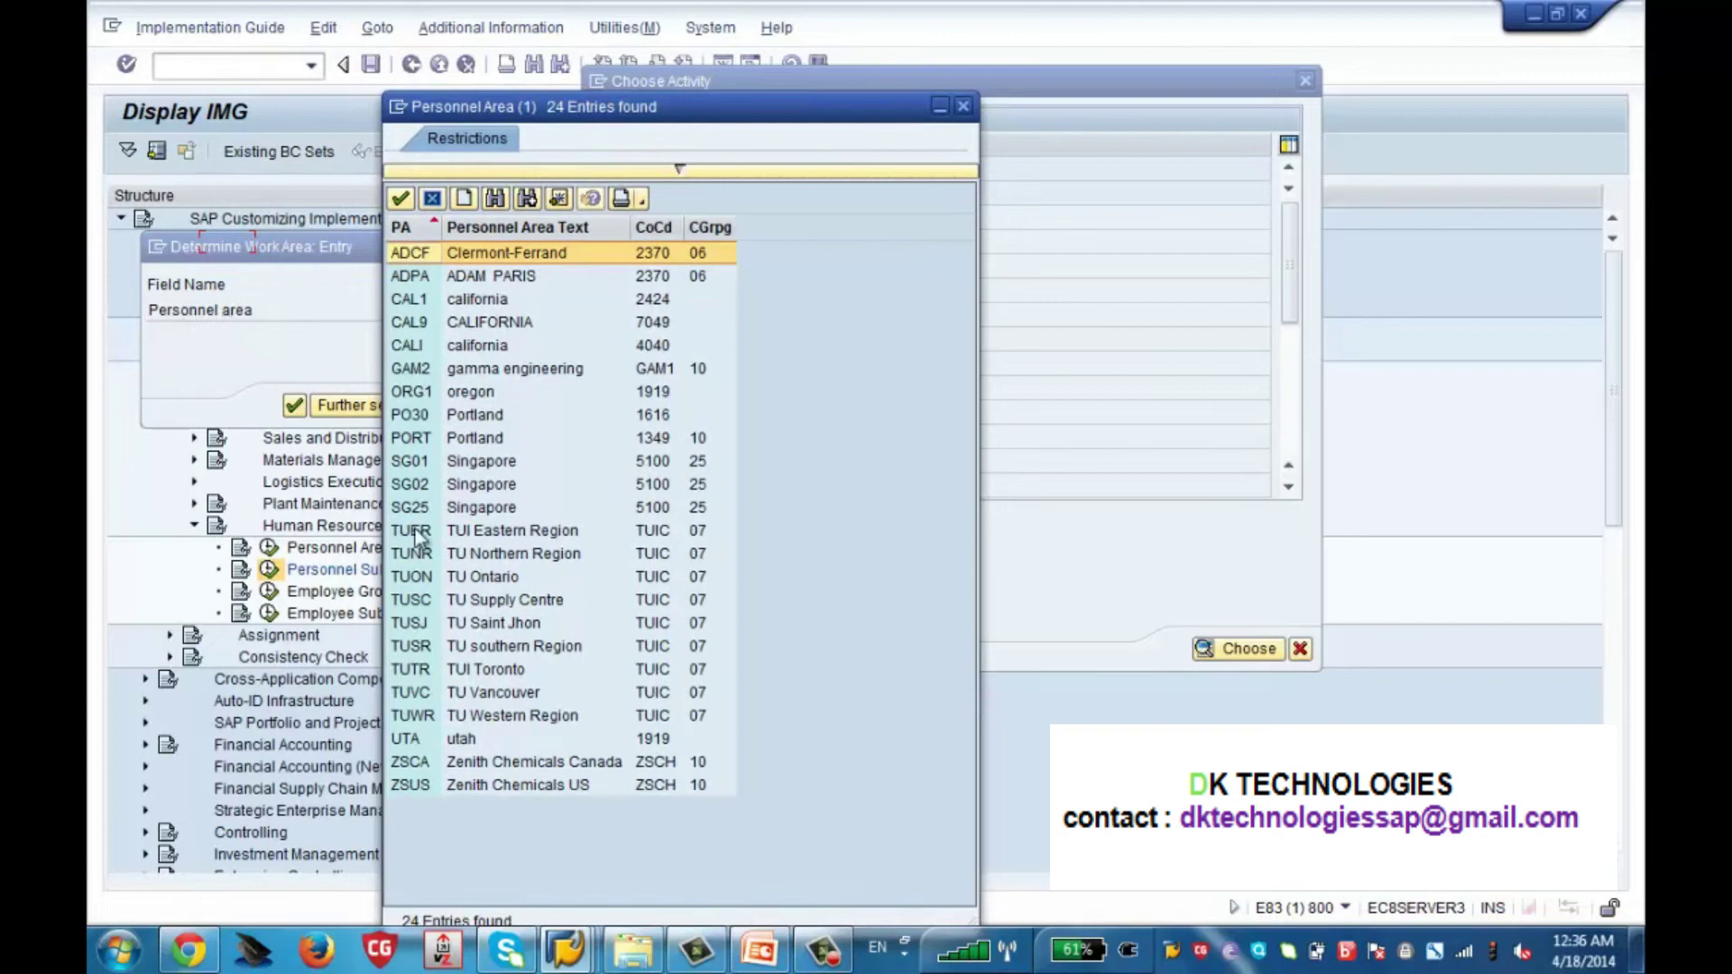
double_click(554, 786)
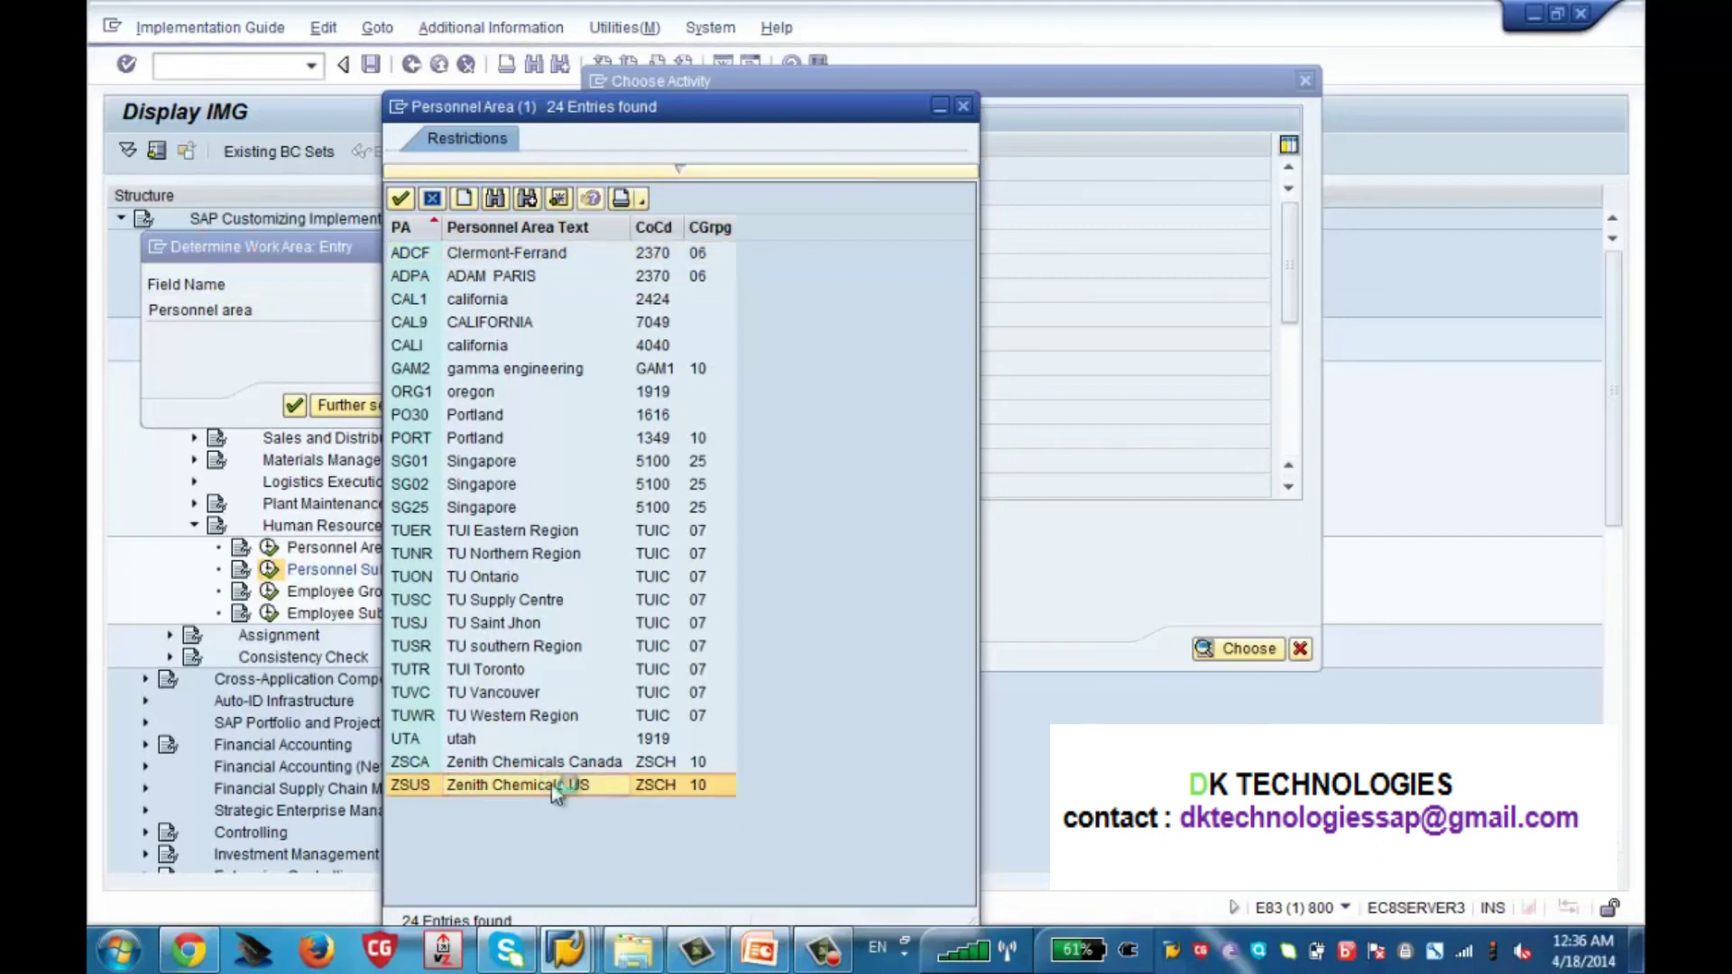
left_click(296, 408)
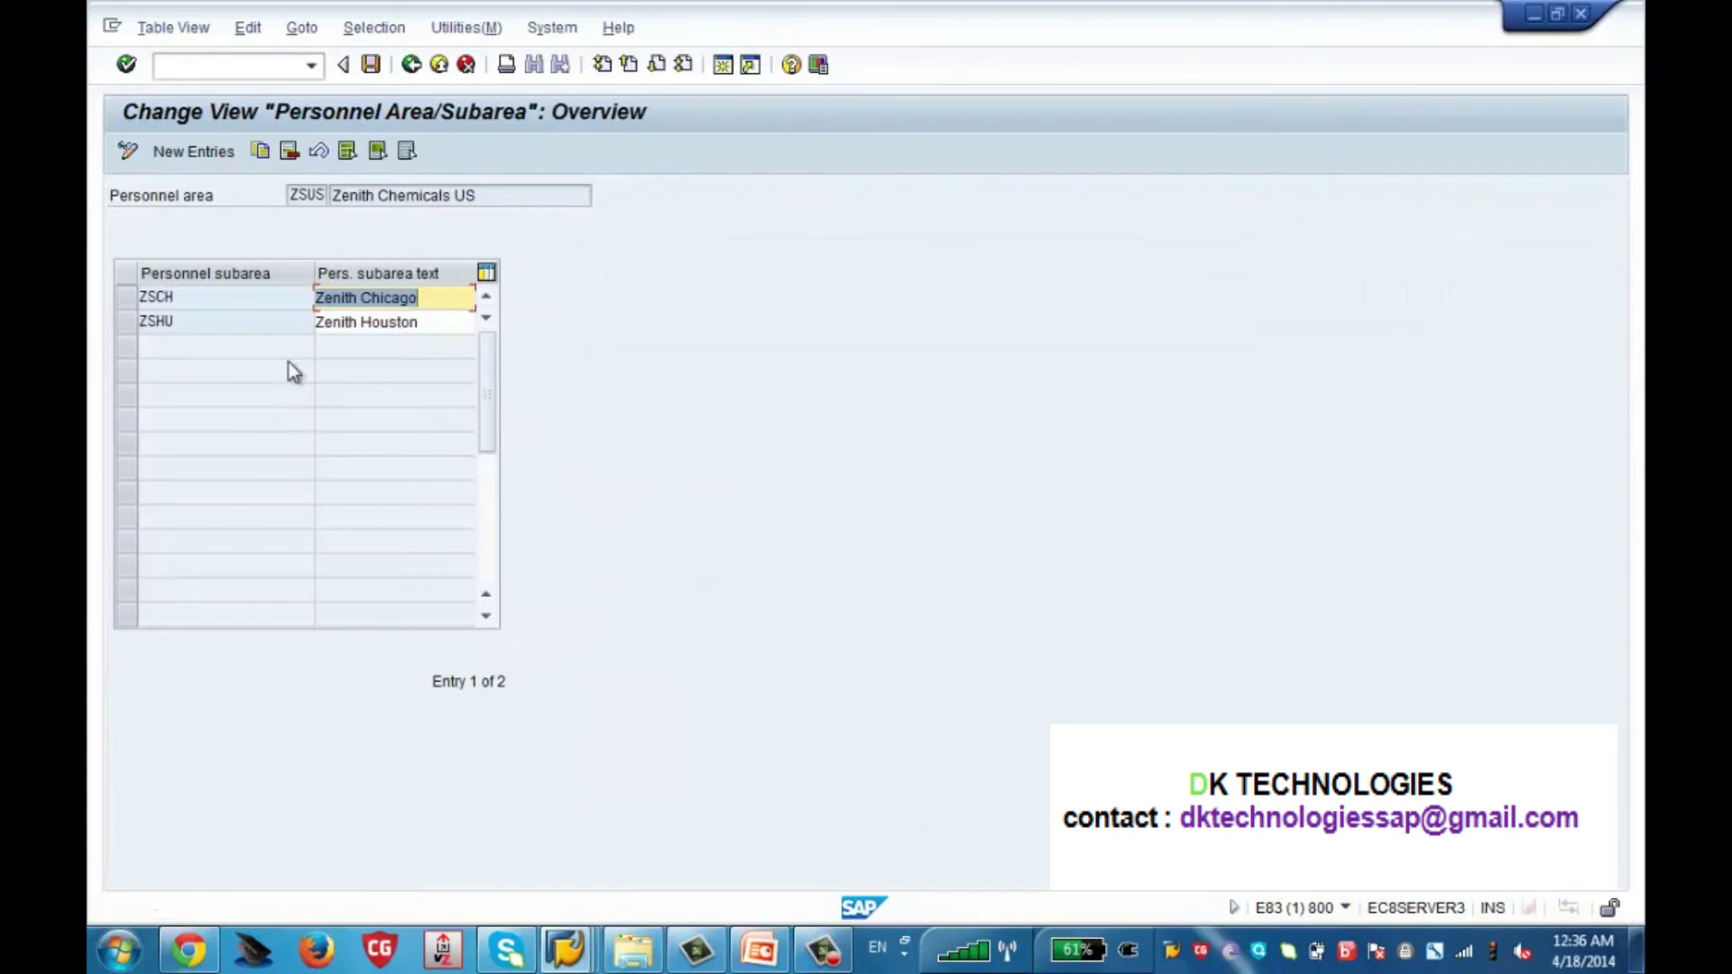
Review the blank new-entry form and the subareas ZSCH and ZSHU without entering data, and return to the implementation guide
left_click(193, 152)
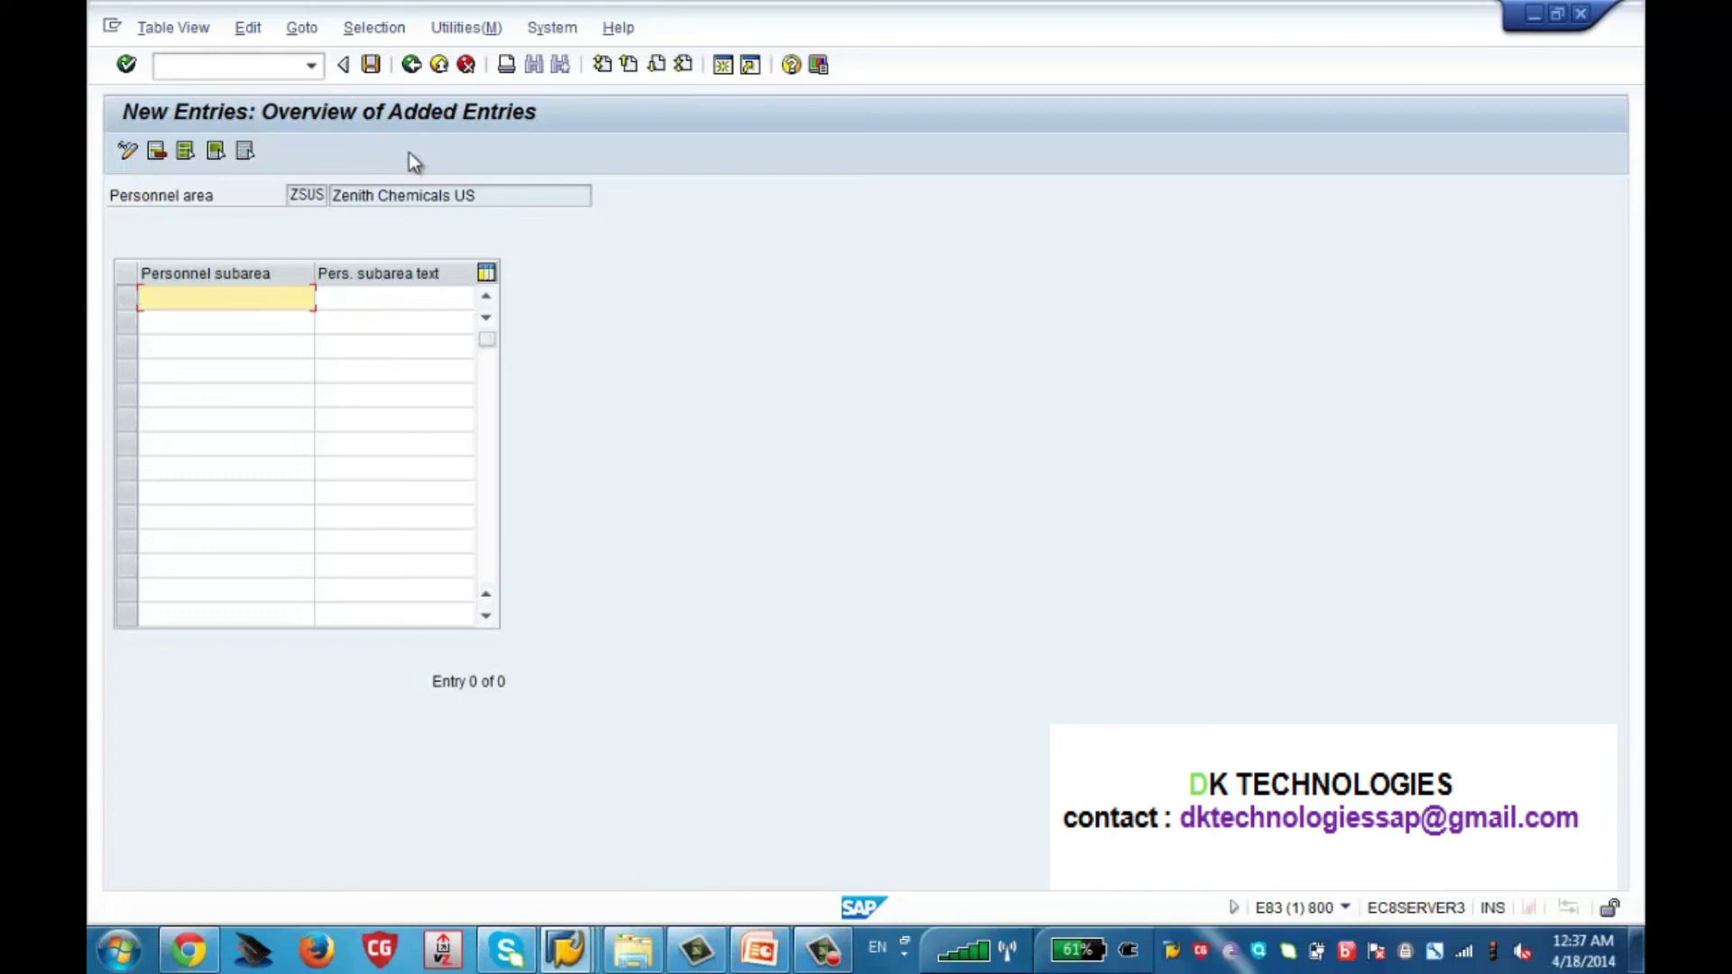
left_click(413, 64)
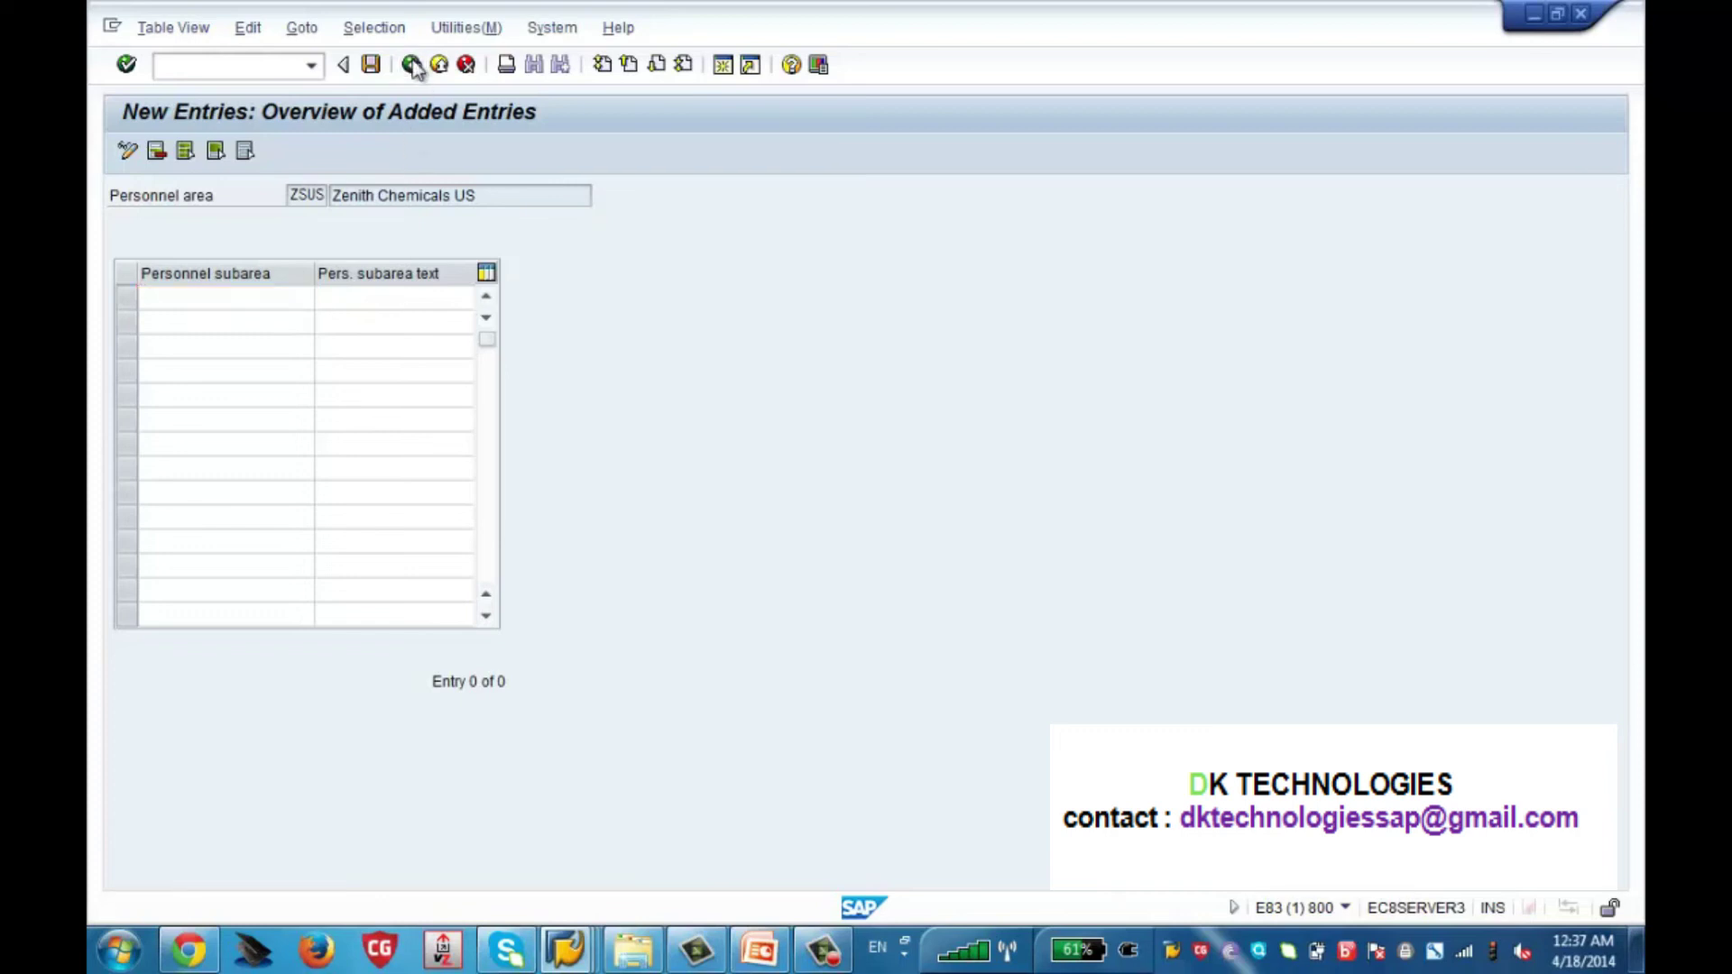
left_click(128, 295)
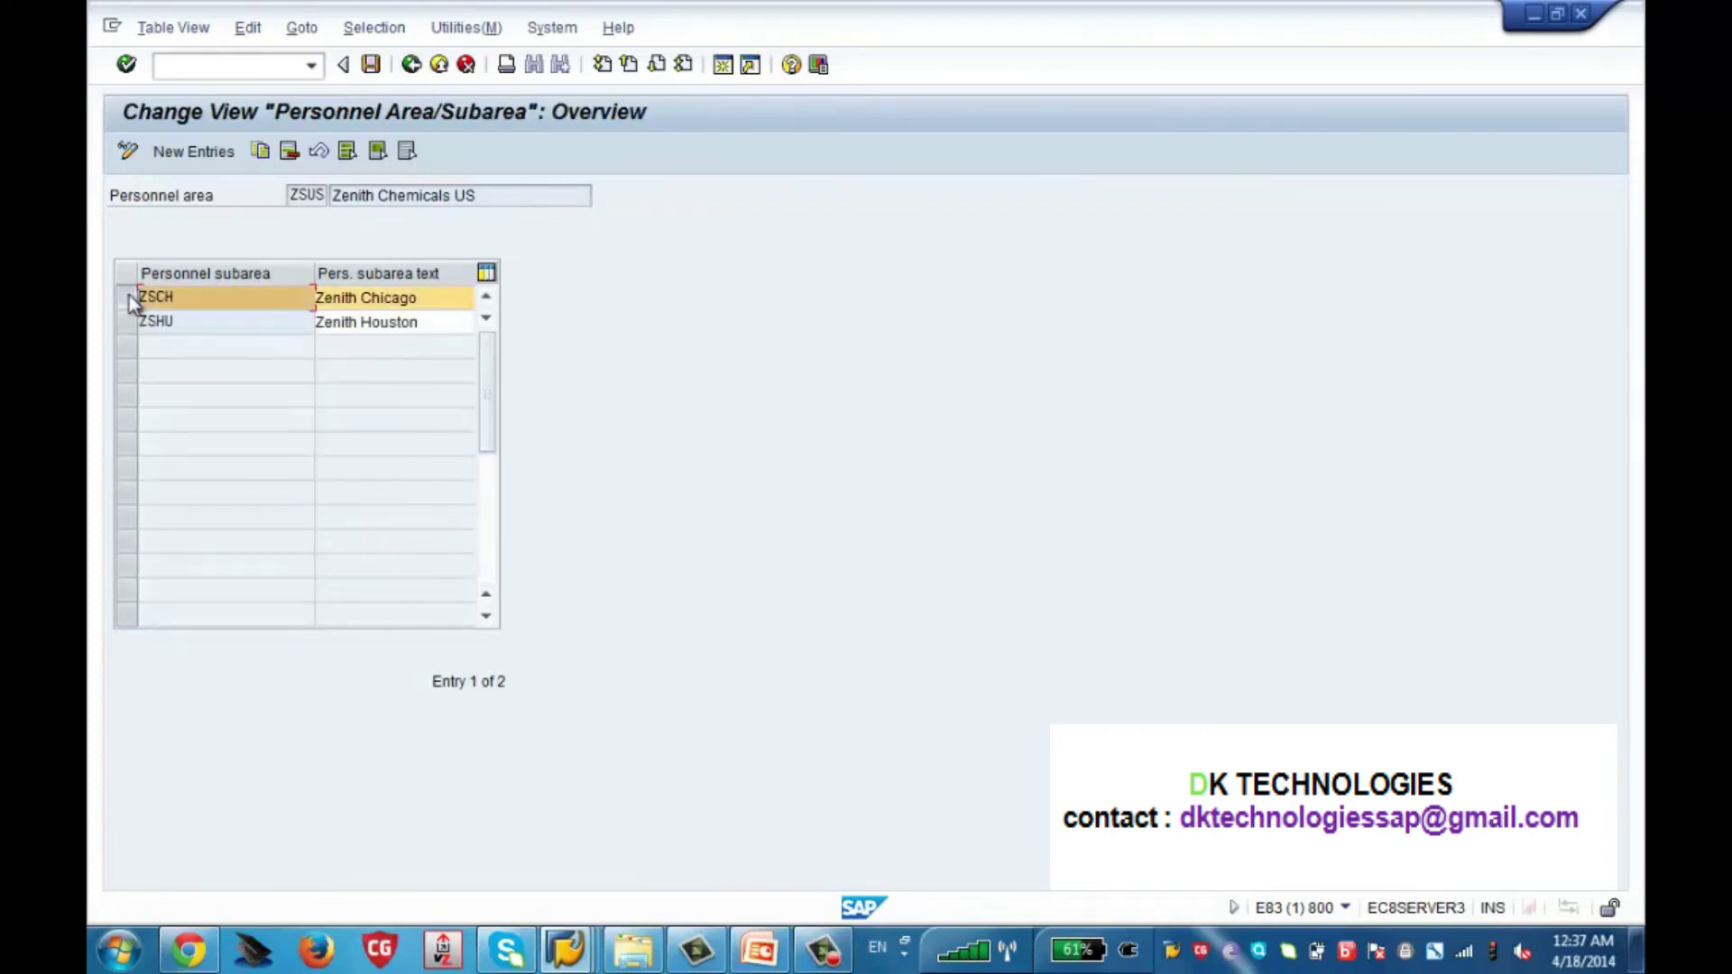
left_click(131, 325)
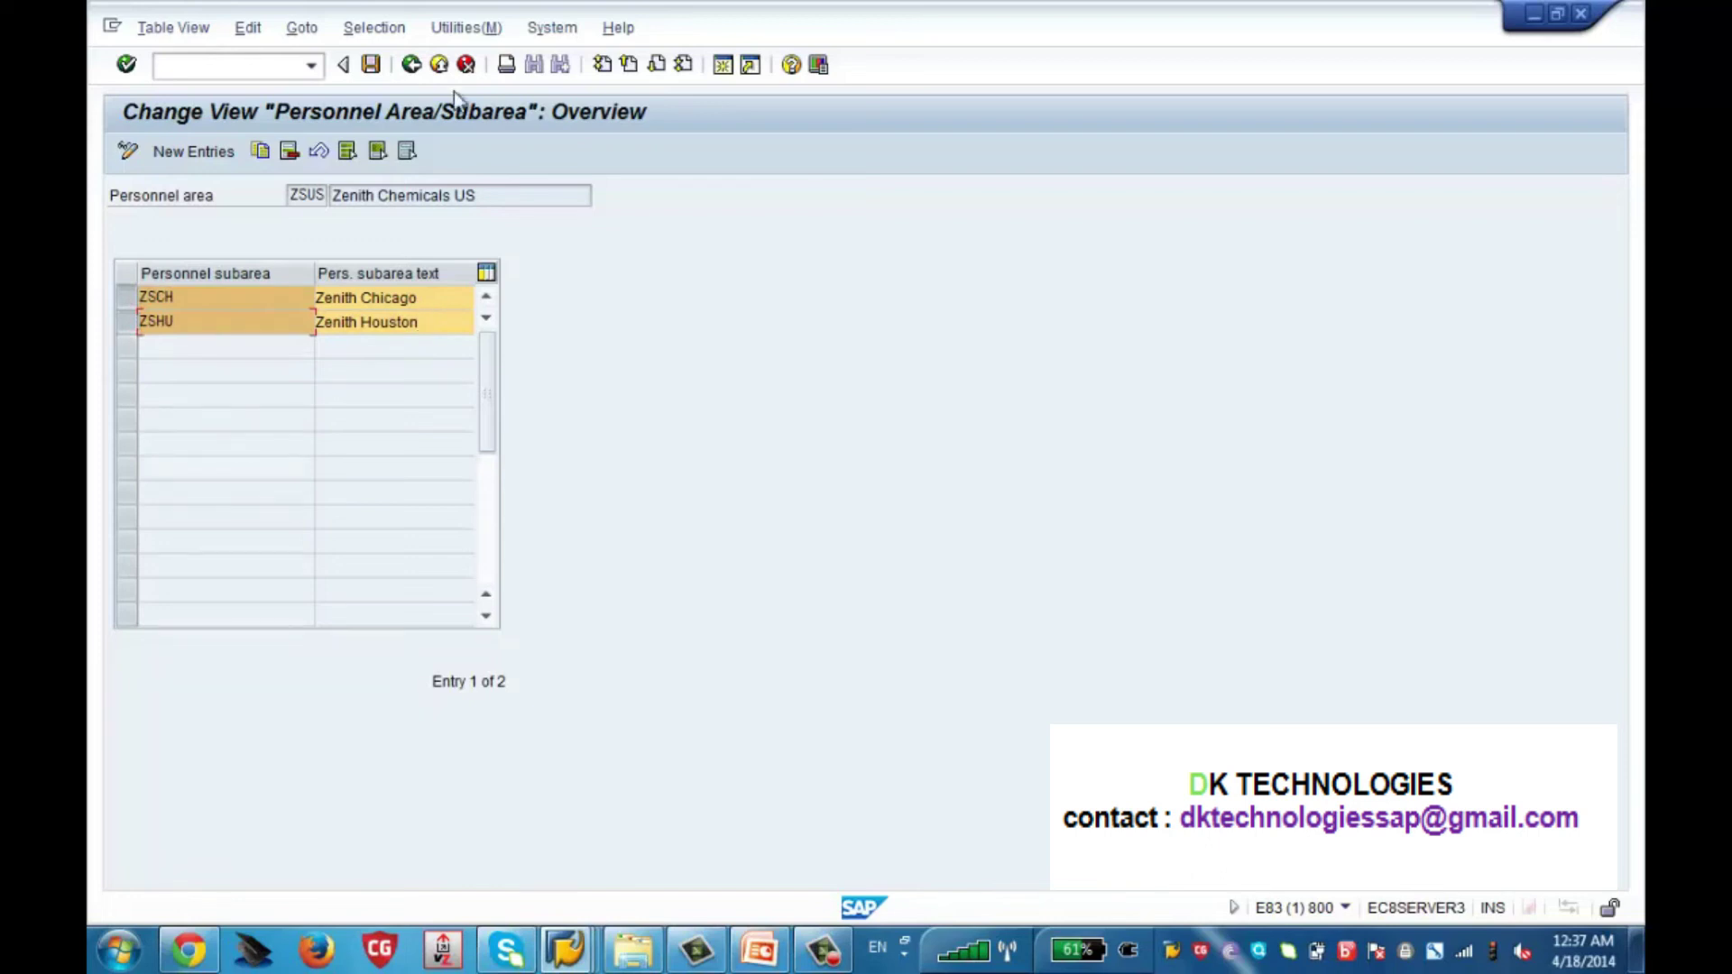
left_click(410, 65)
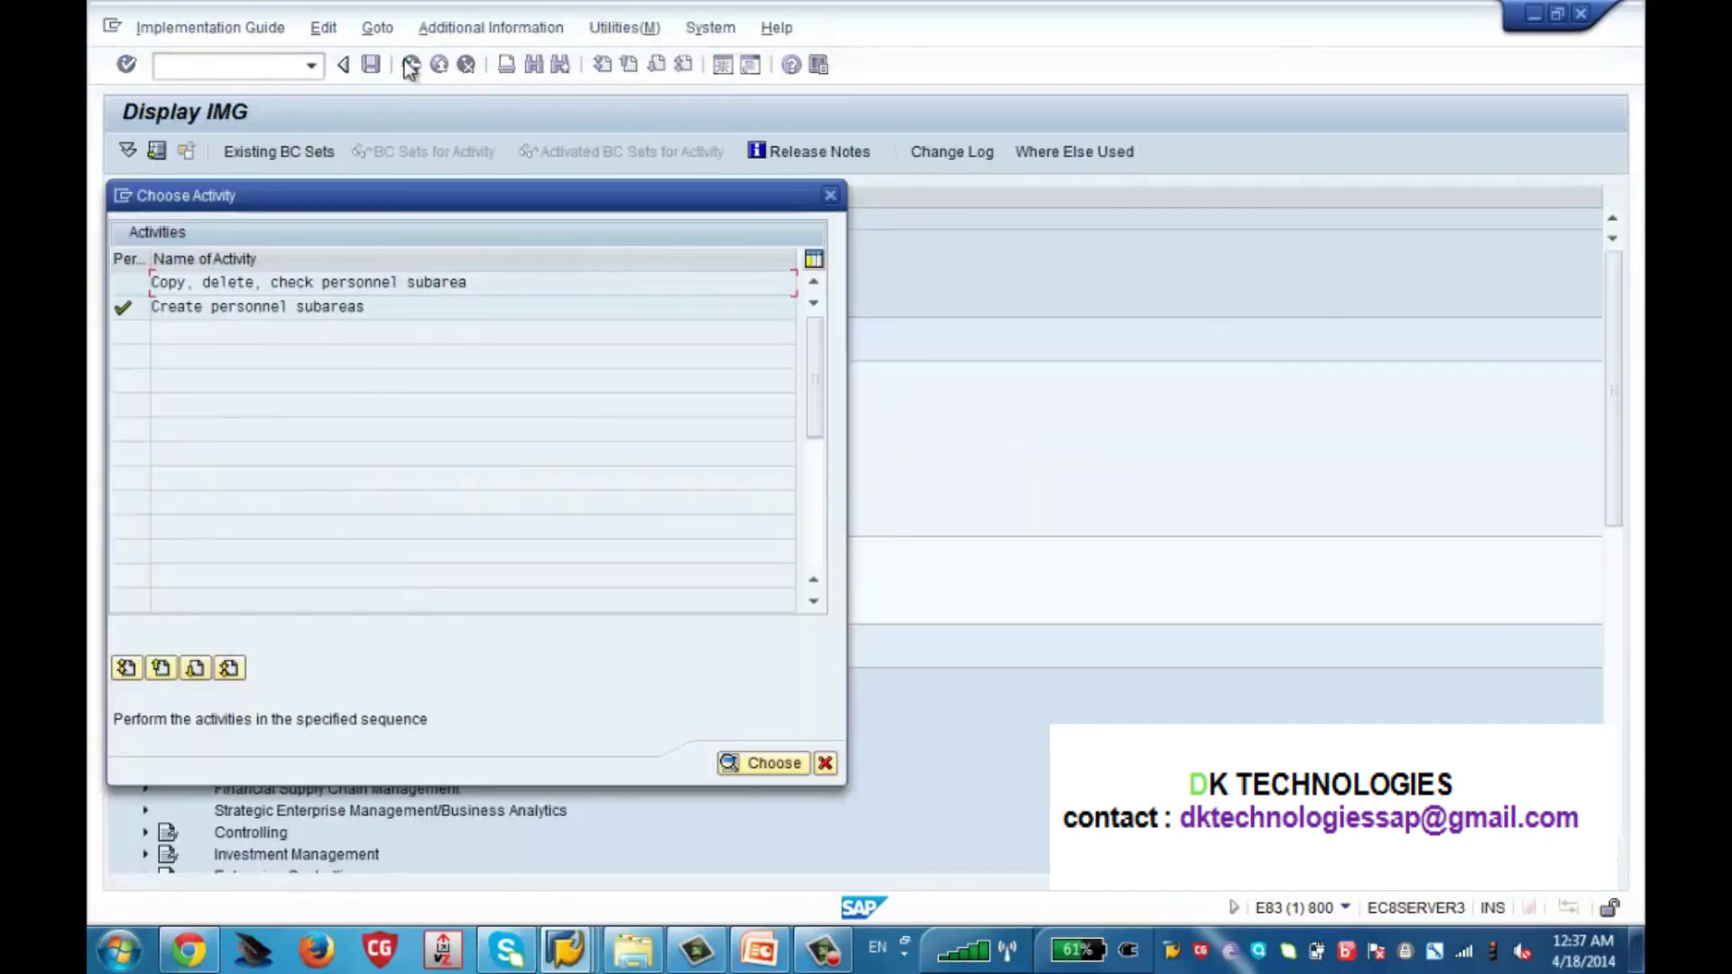
left_click(830, 197)
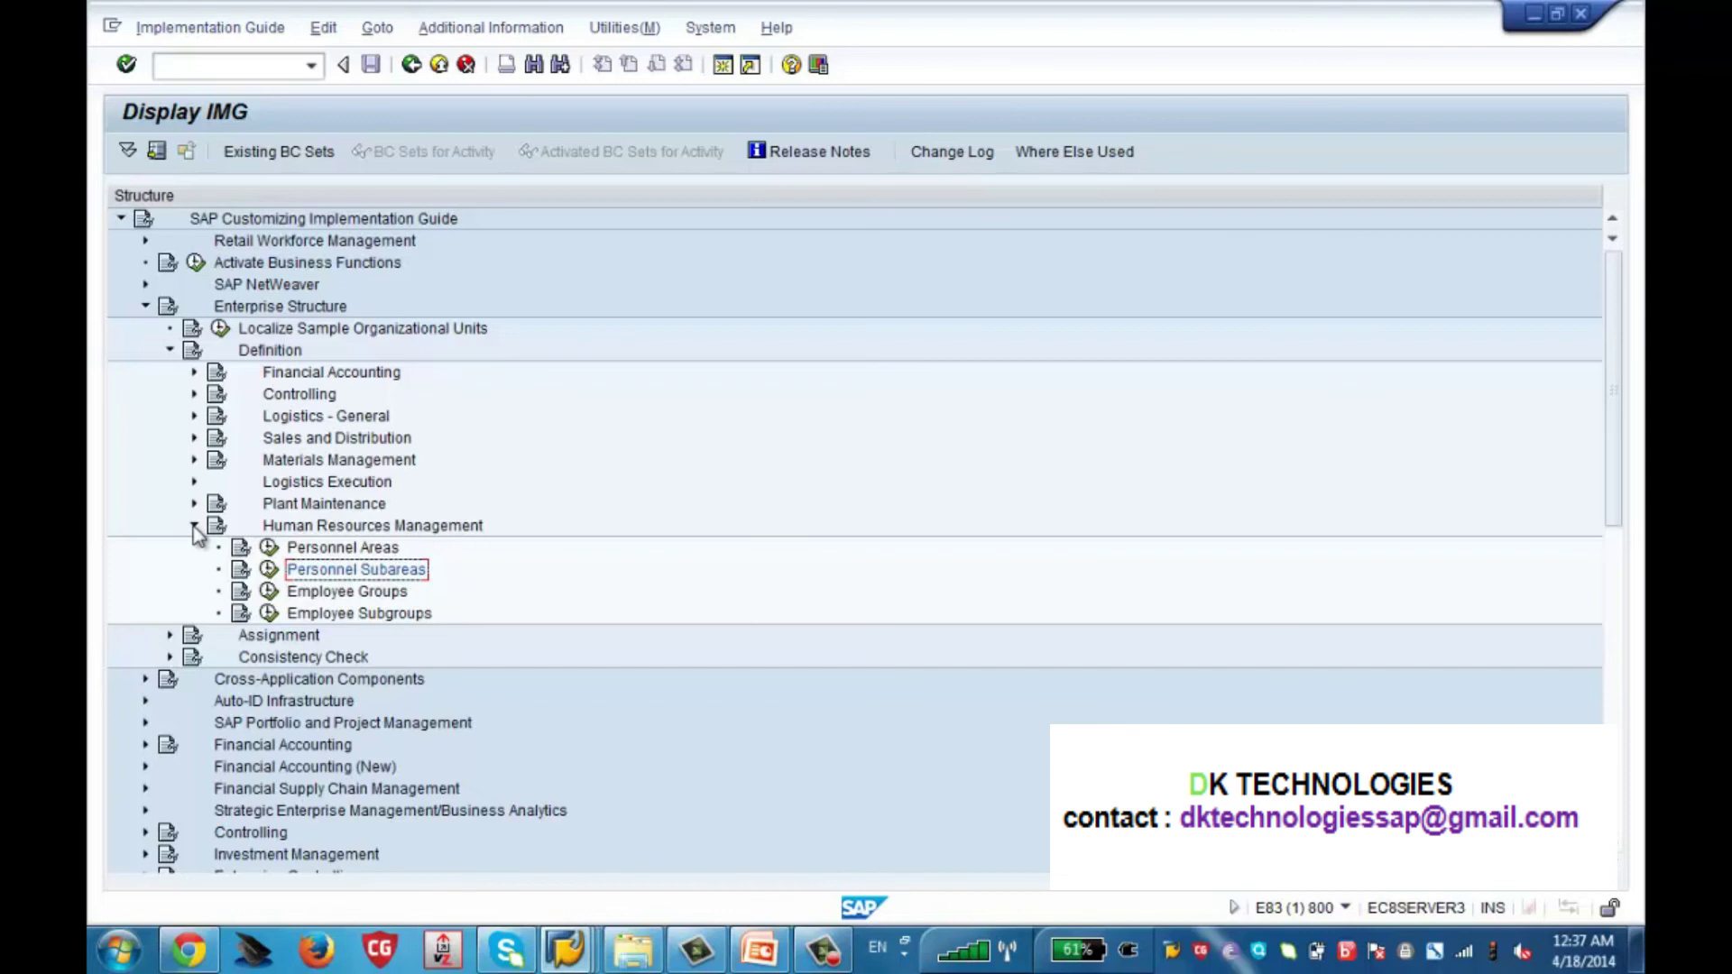
Collapse Definition in the enterprise structure and expand Financial Accounting under Assignment
left_click(281, 352)
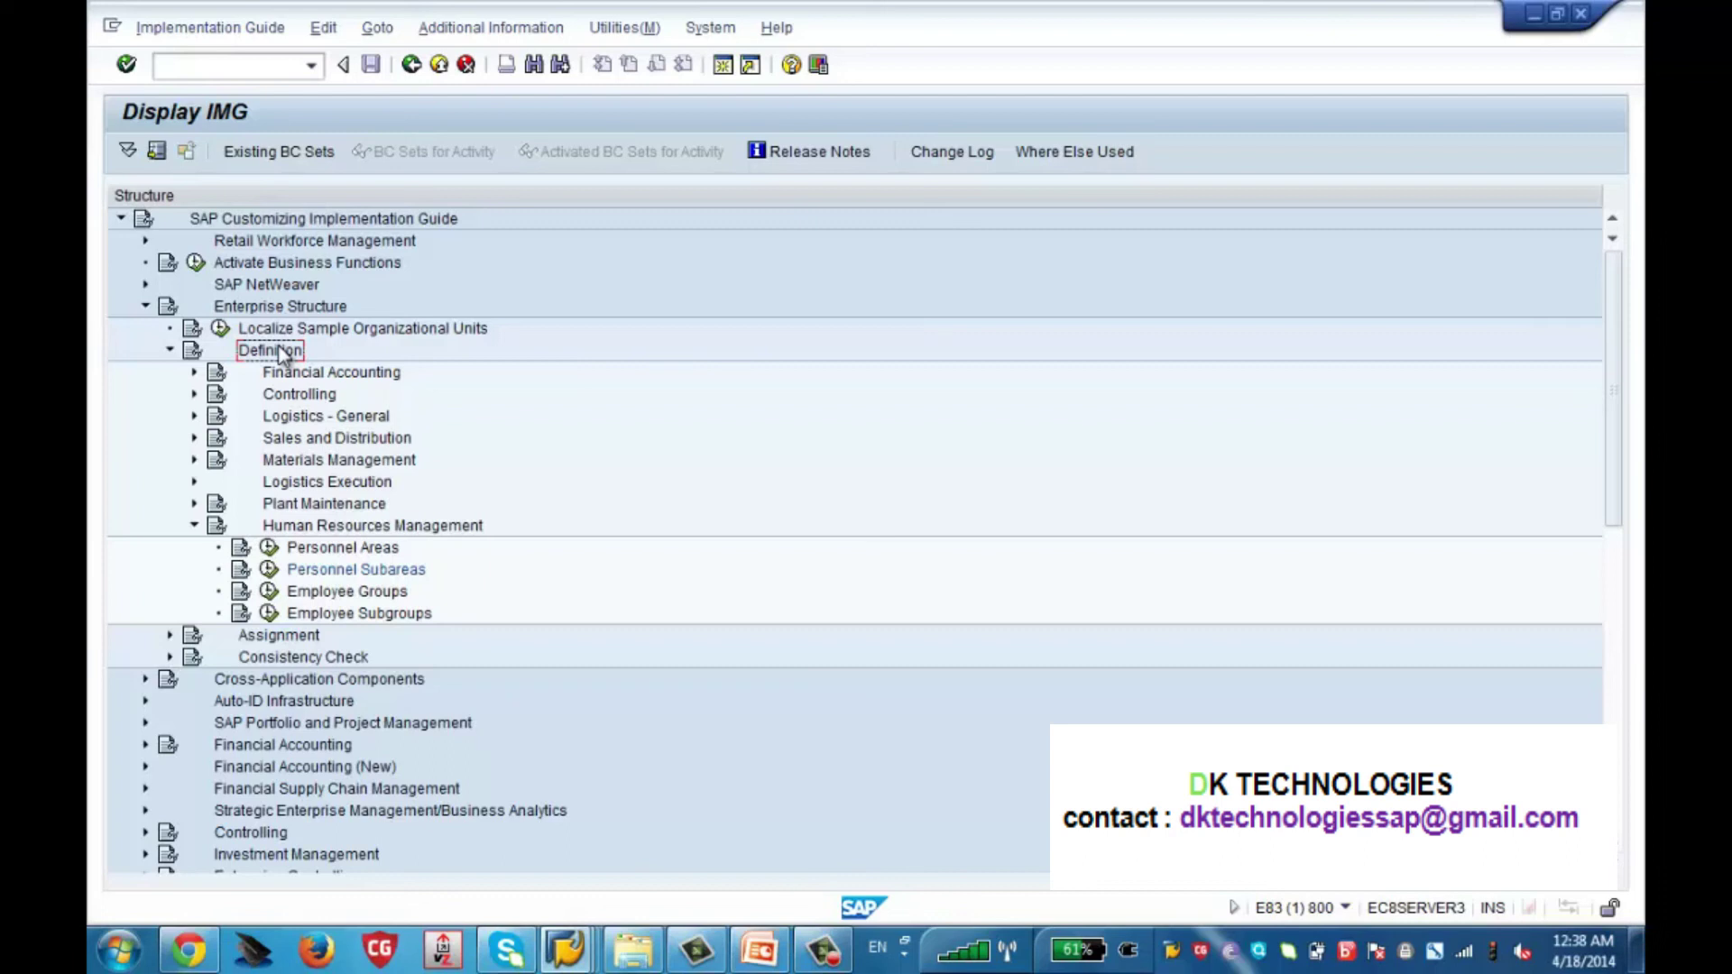
left_click(194, 526)
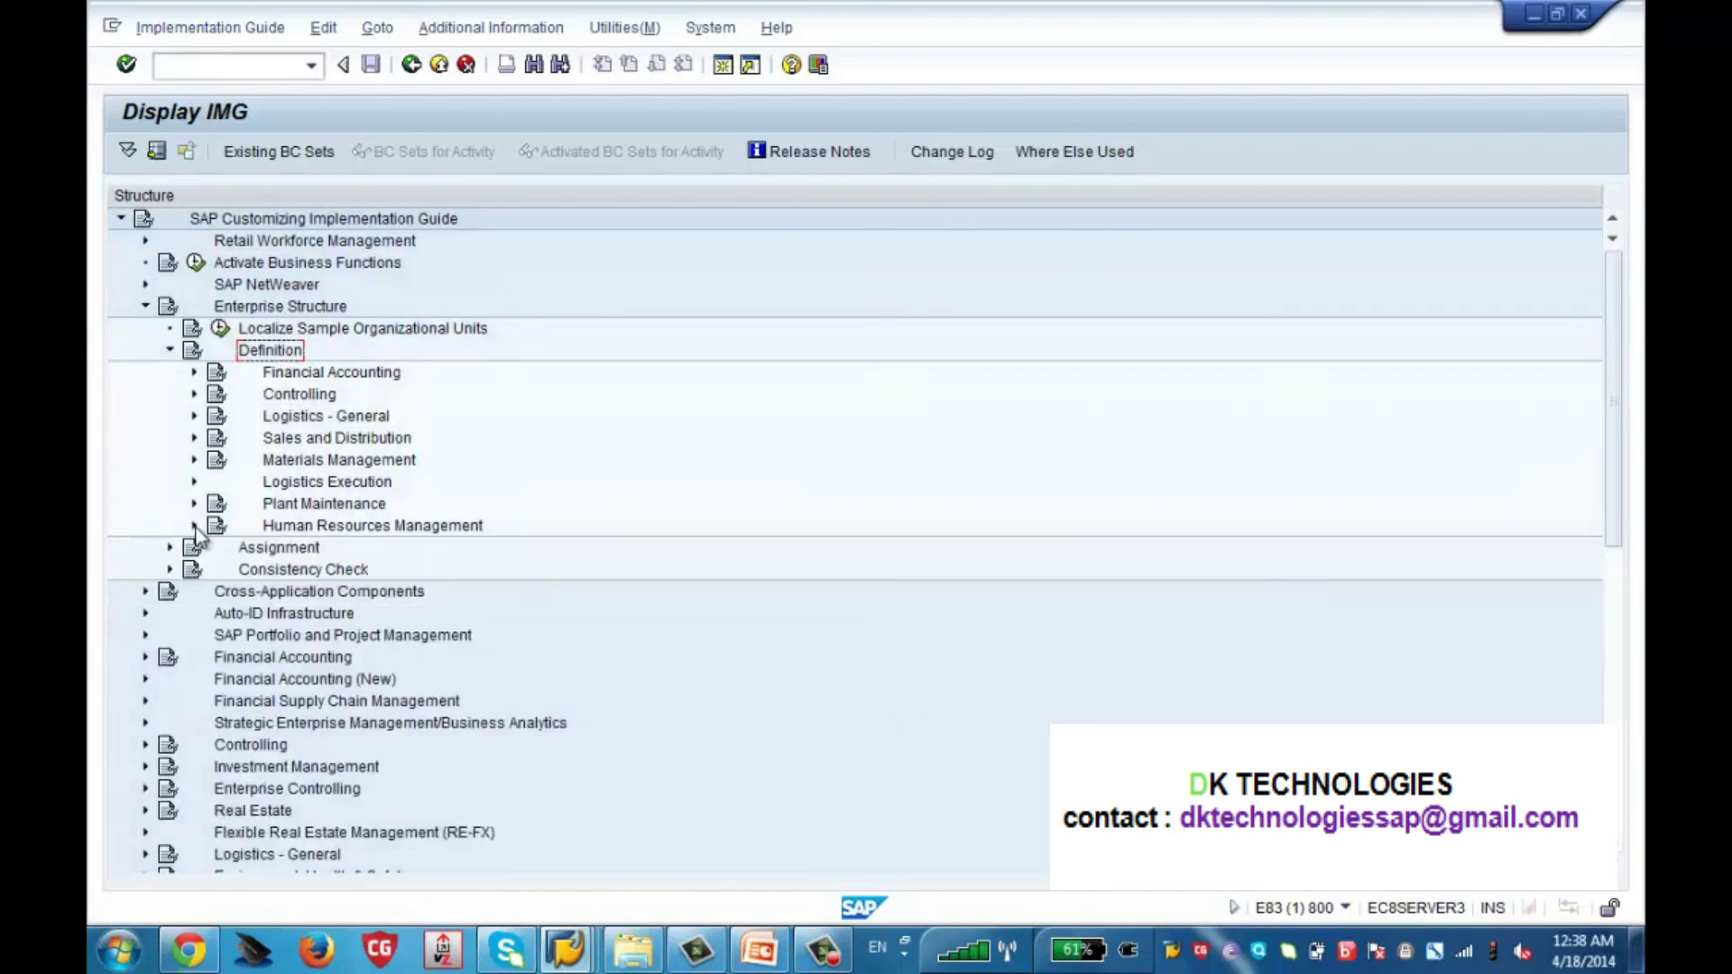
left_click(170, 351)
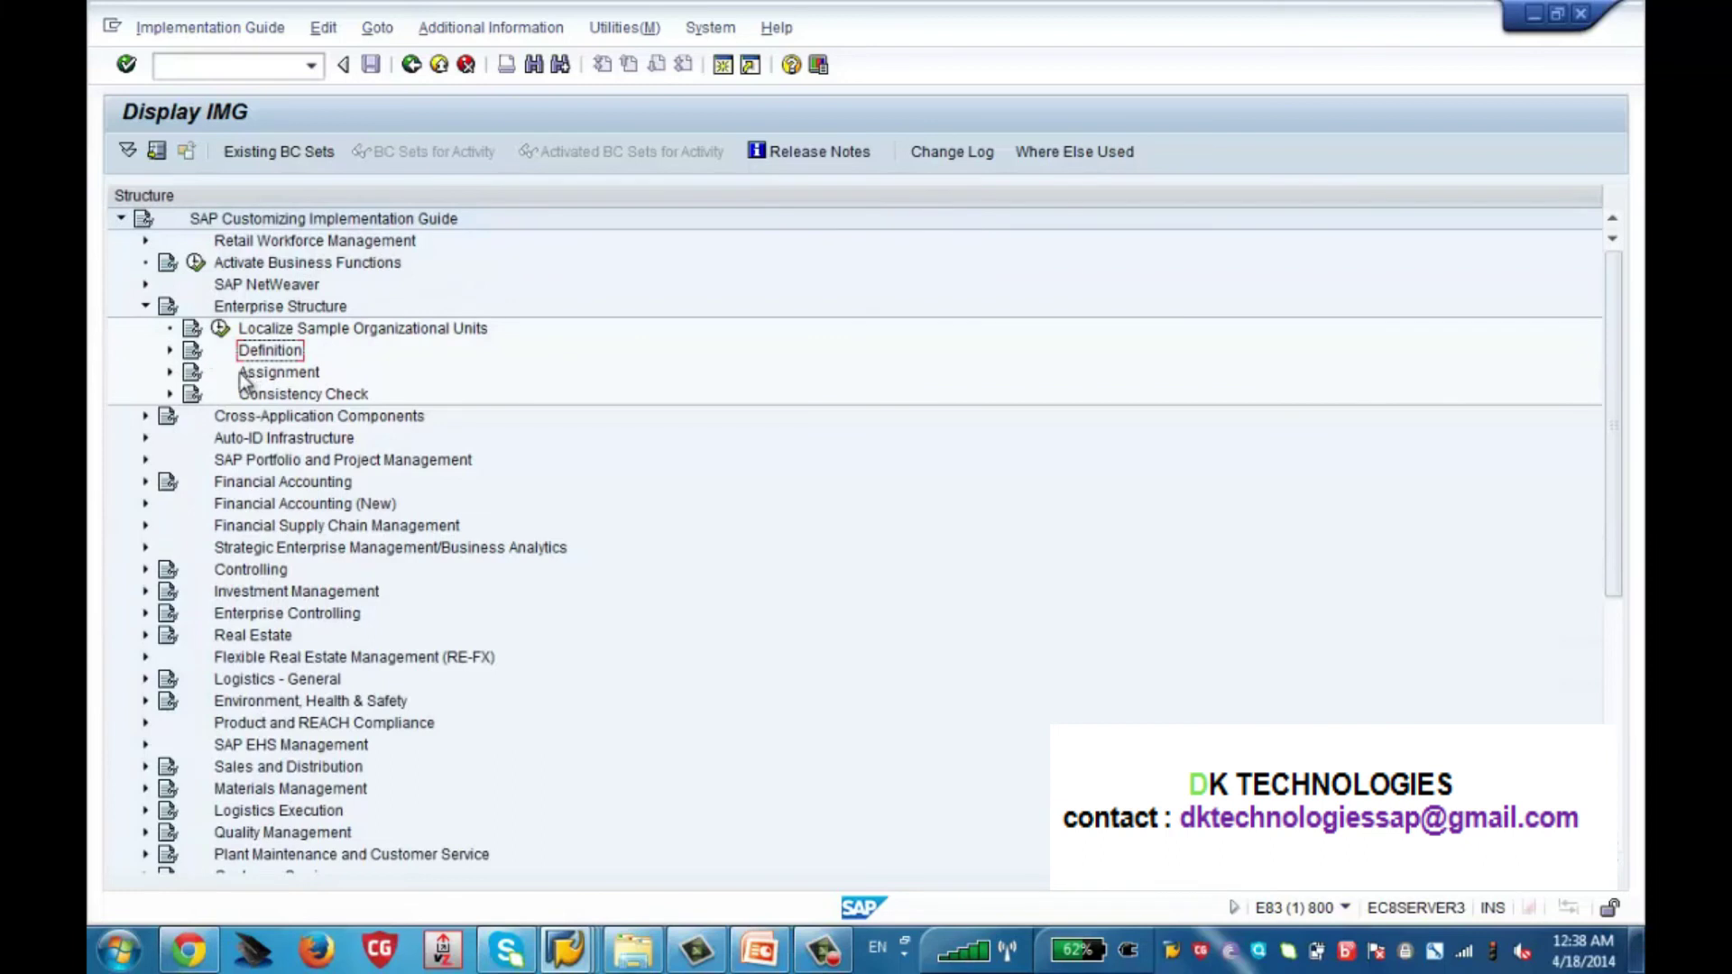
left_click(170, 372)
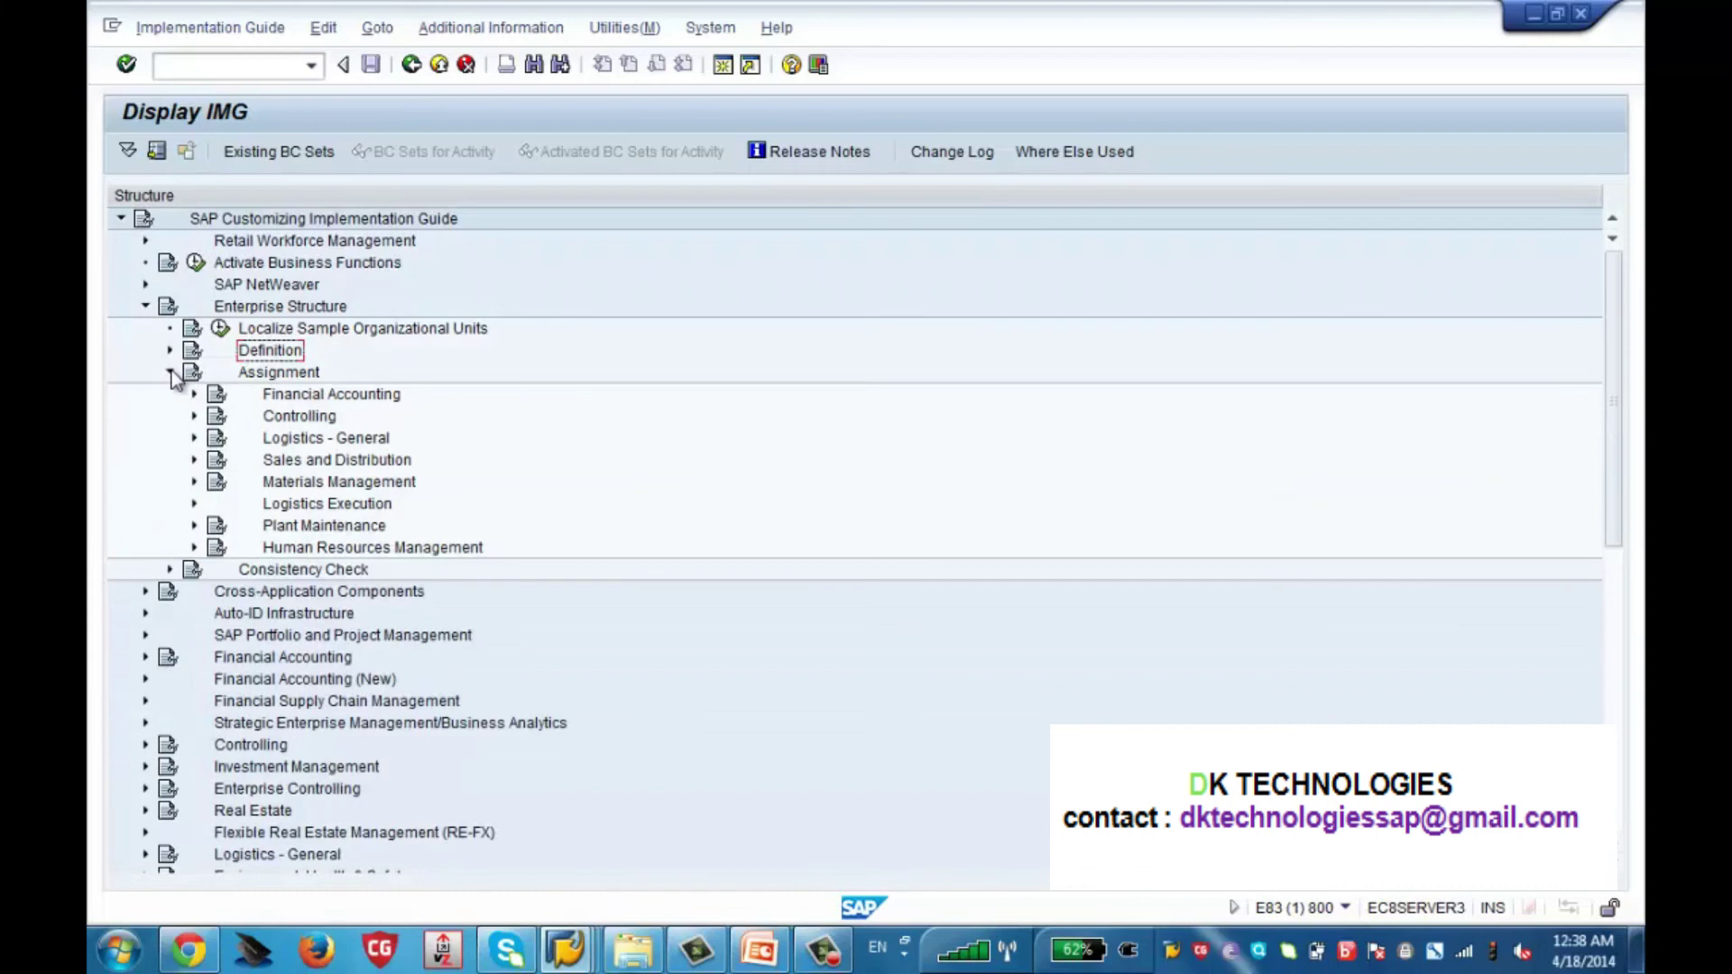
left_click(289, 397)
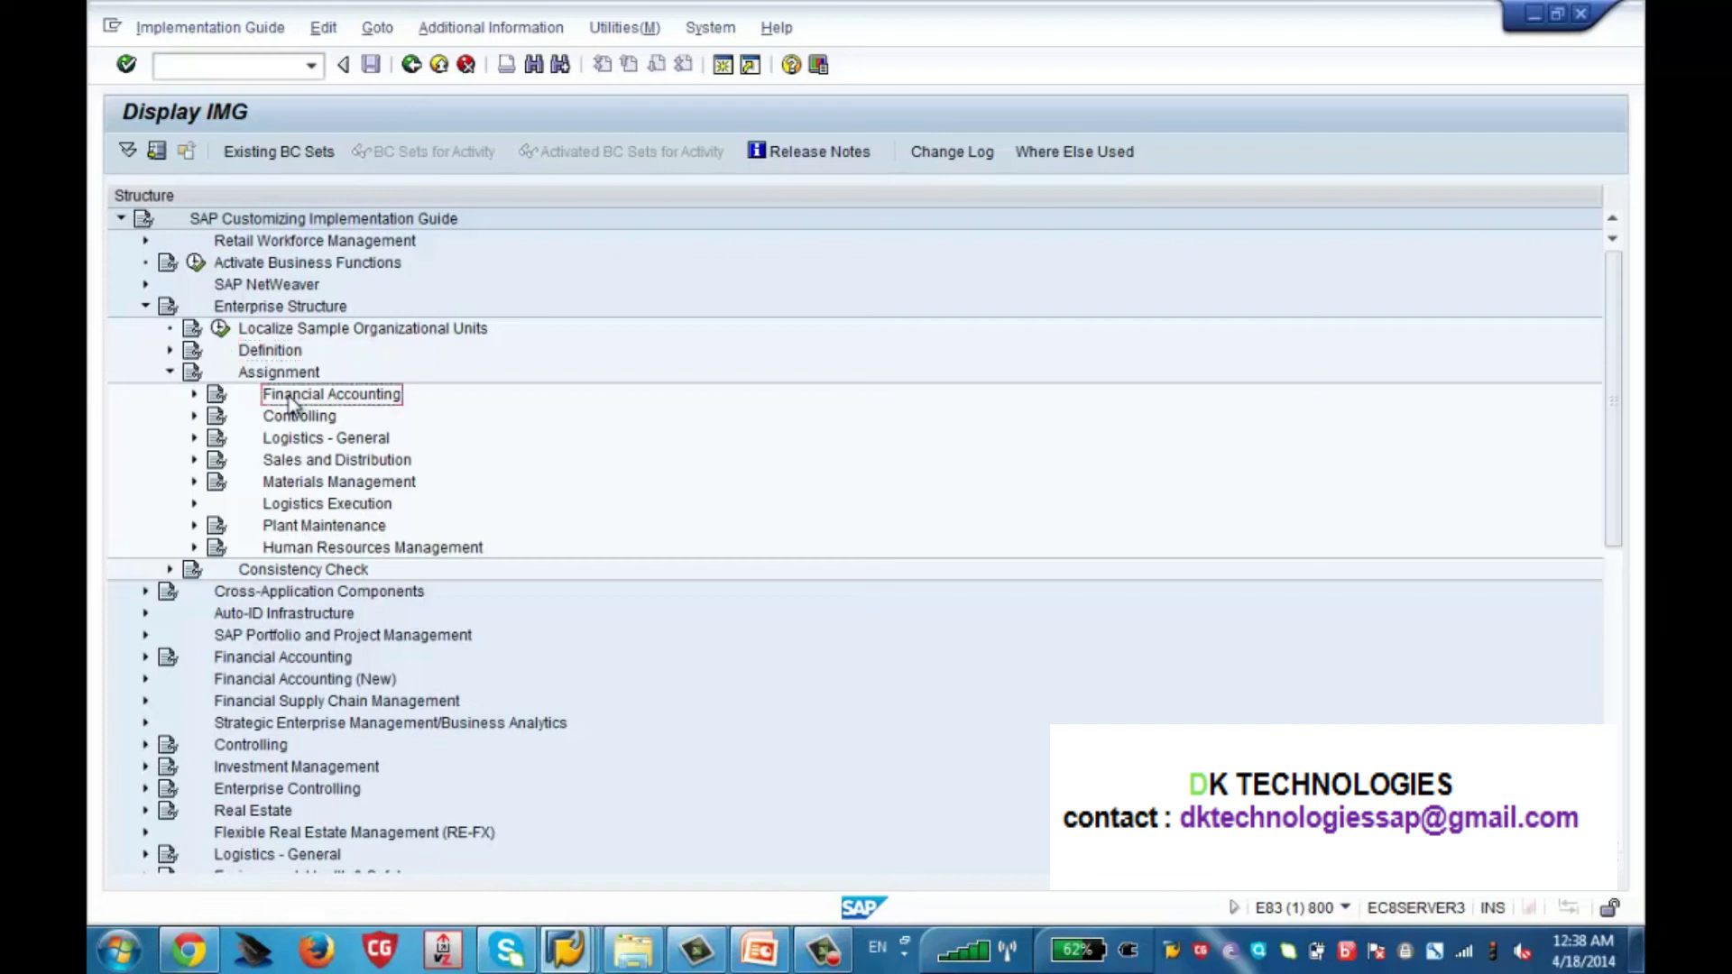
left_click(326, 549)
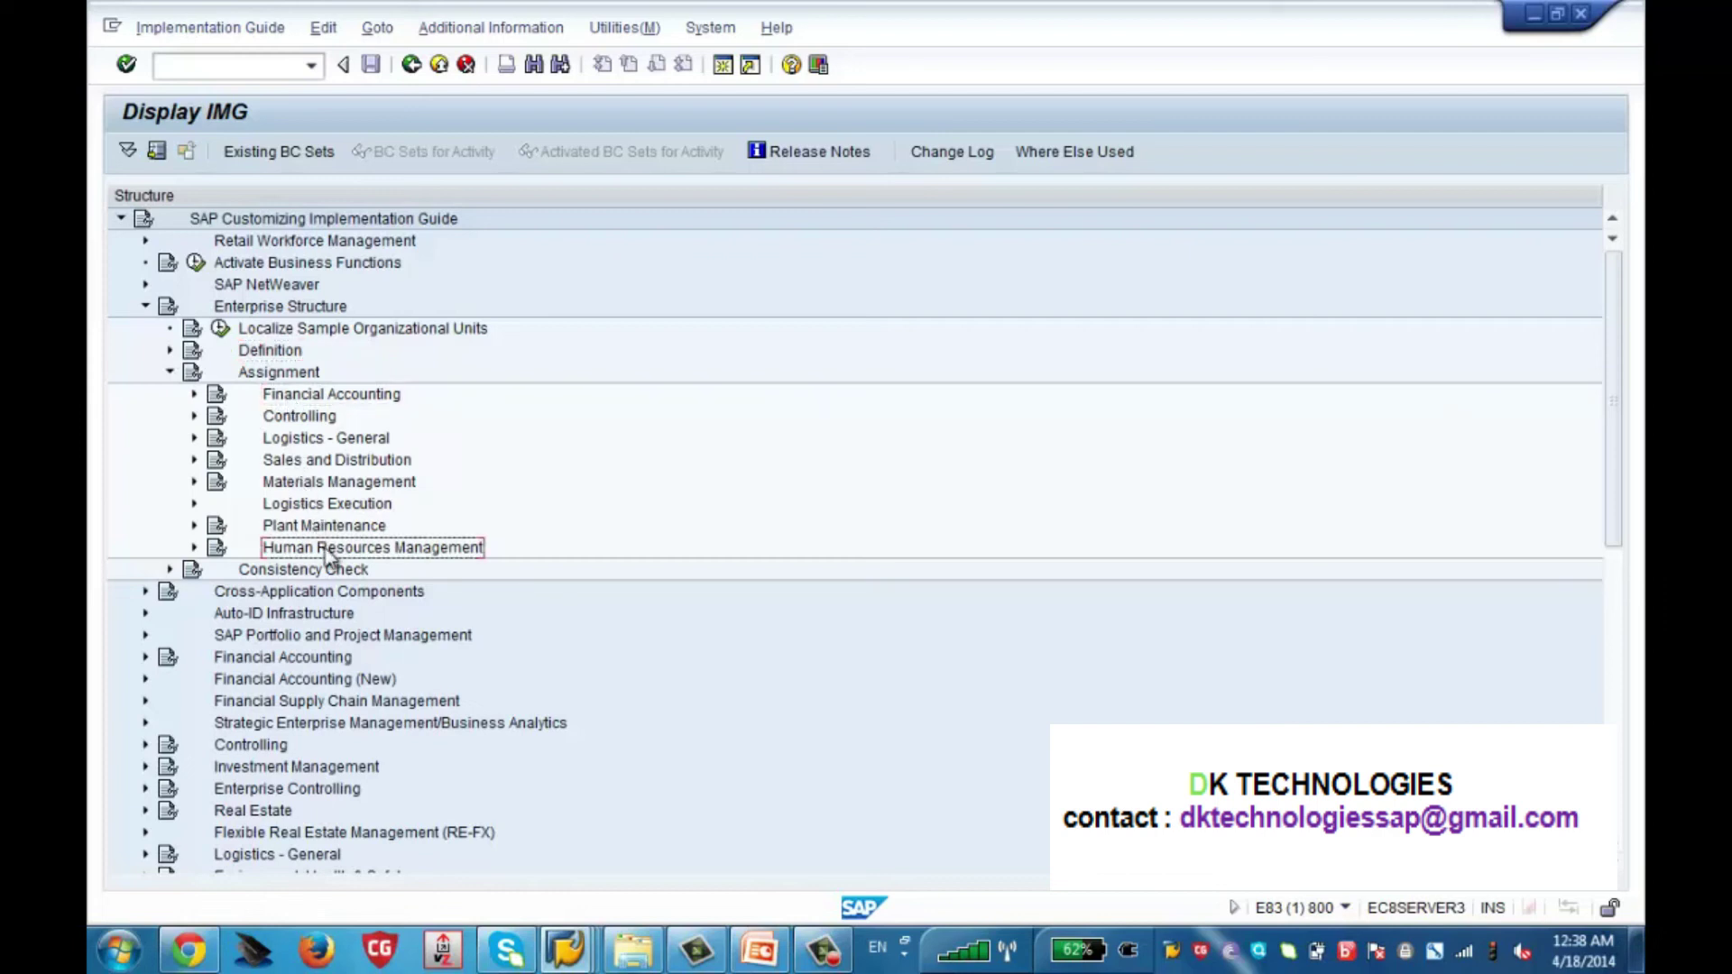
left_click(194, 395)
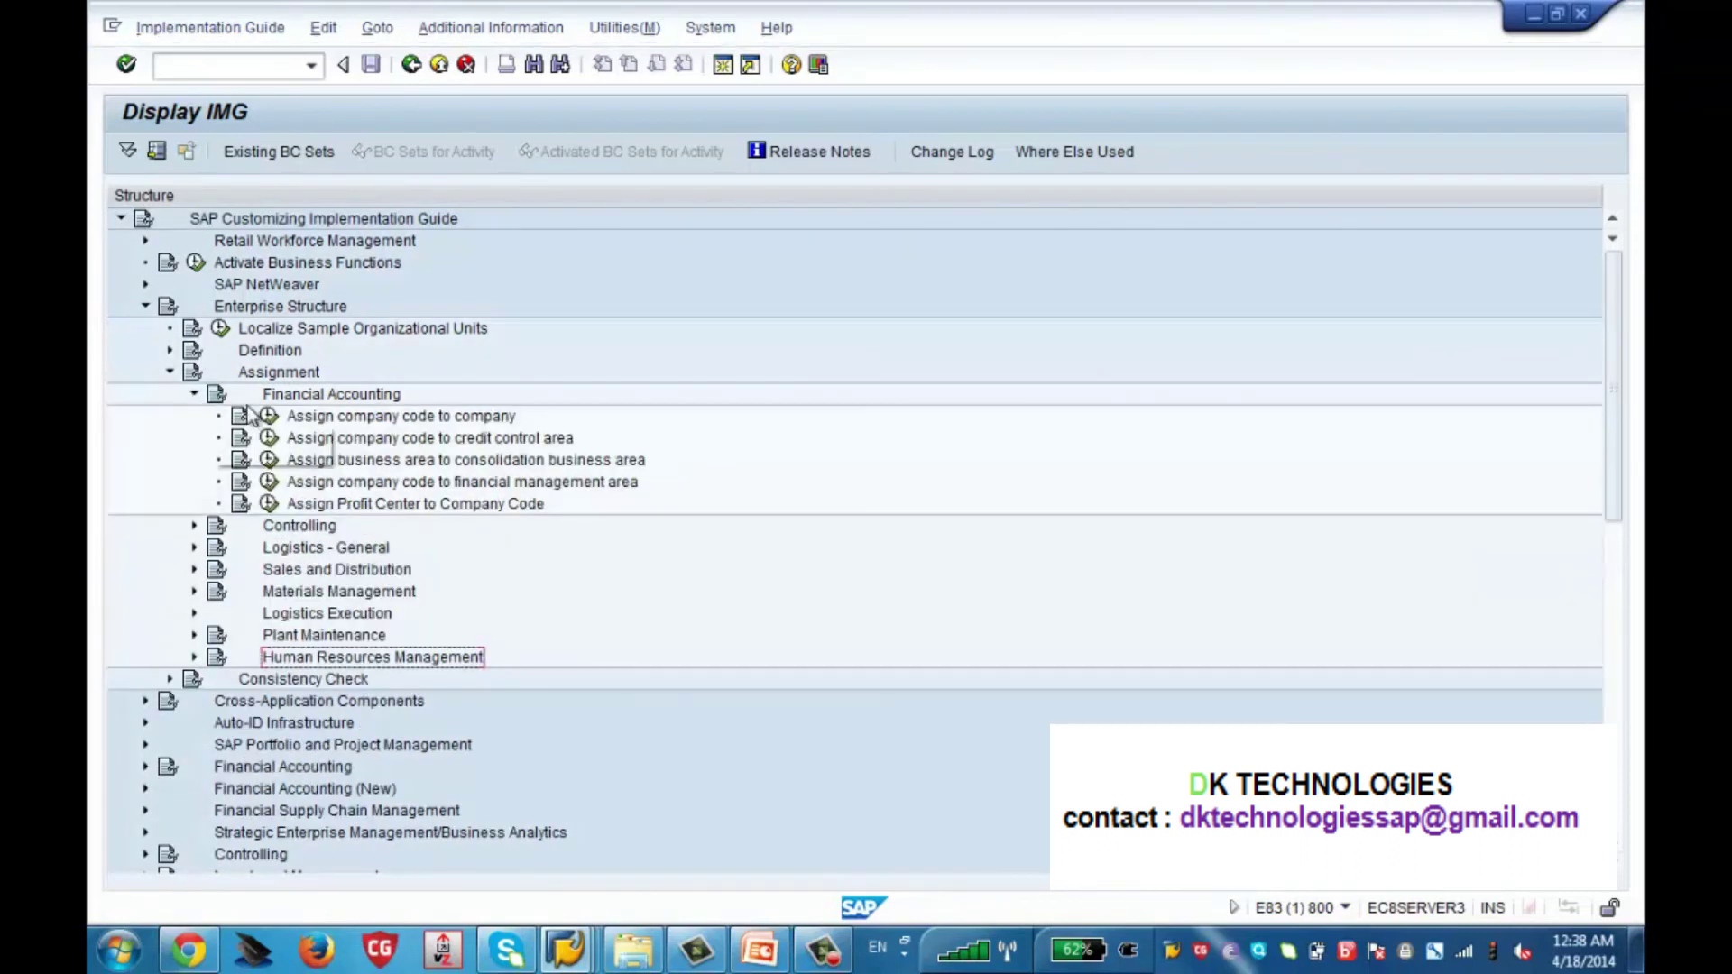
Execute the Assign company code to company activity and widen the company code column in the overview
left_click(366, 422)
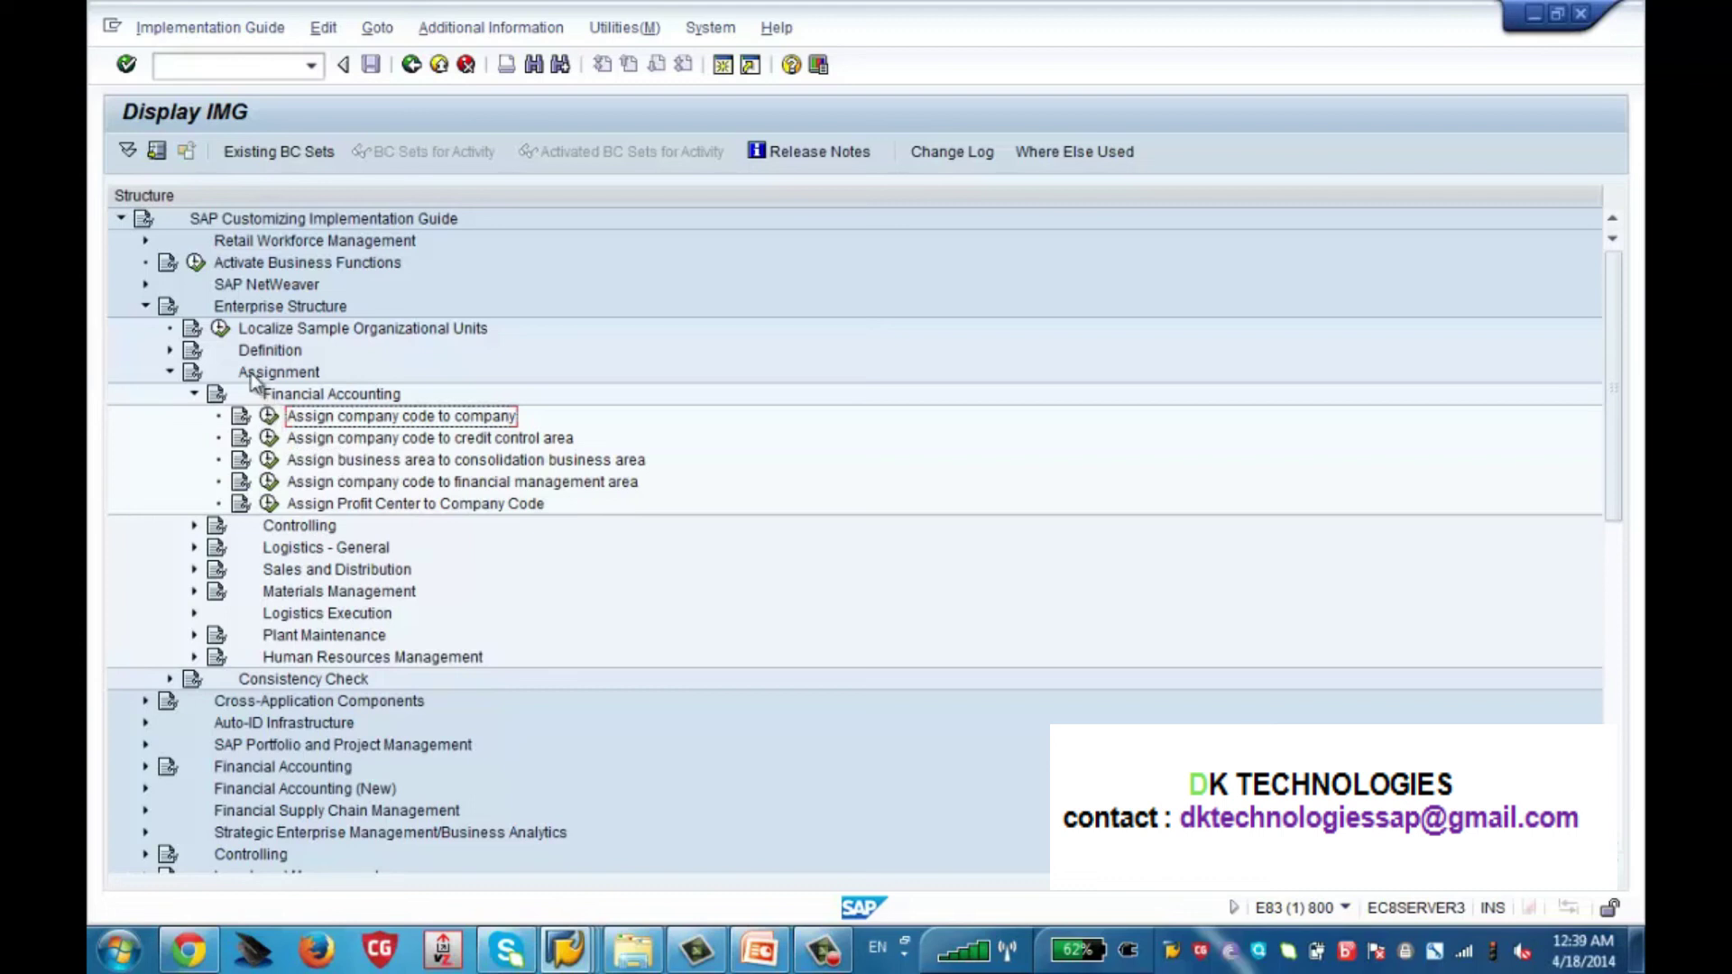
left_click(271, 421)
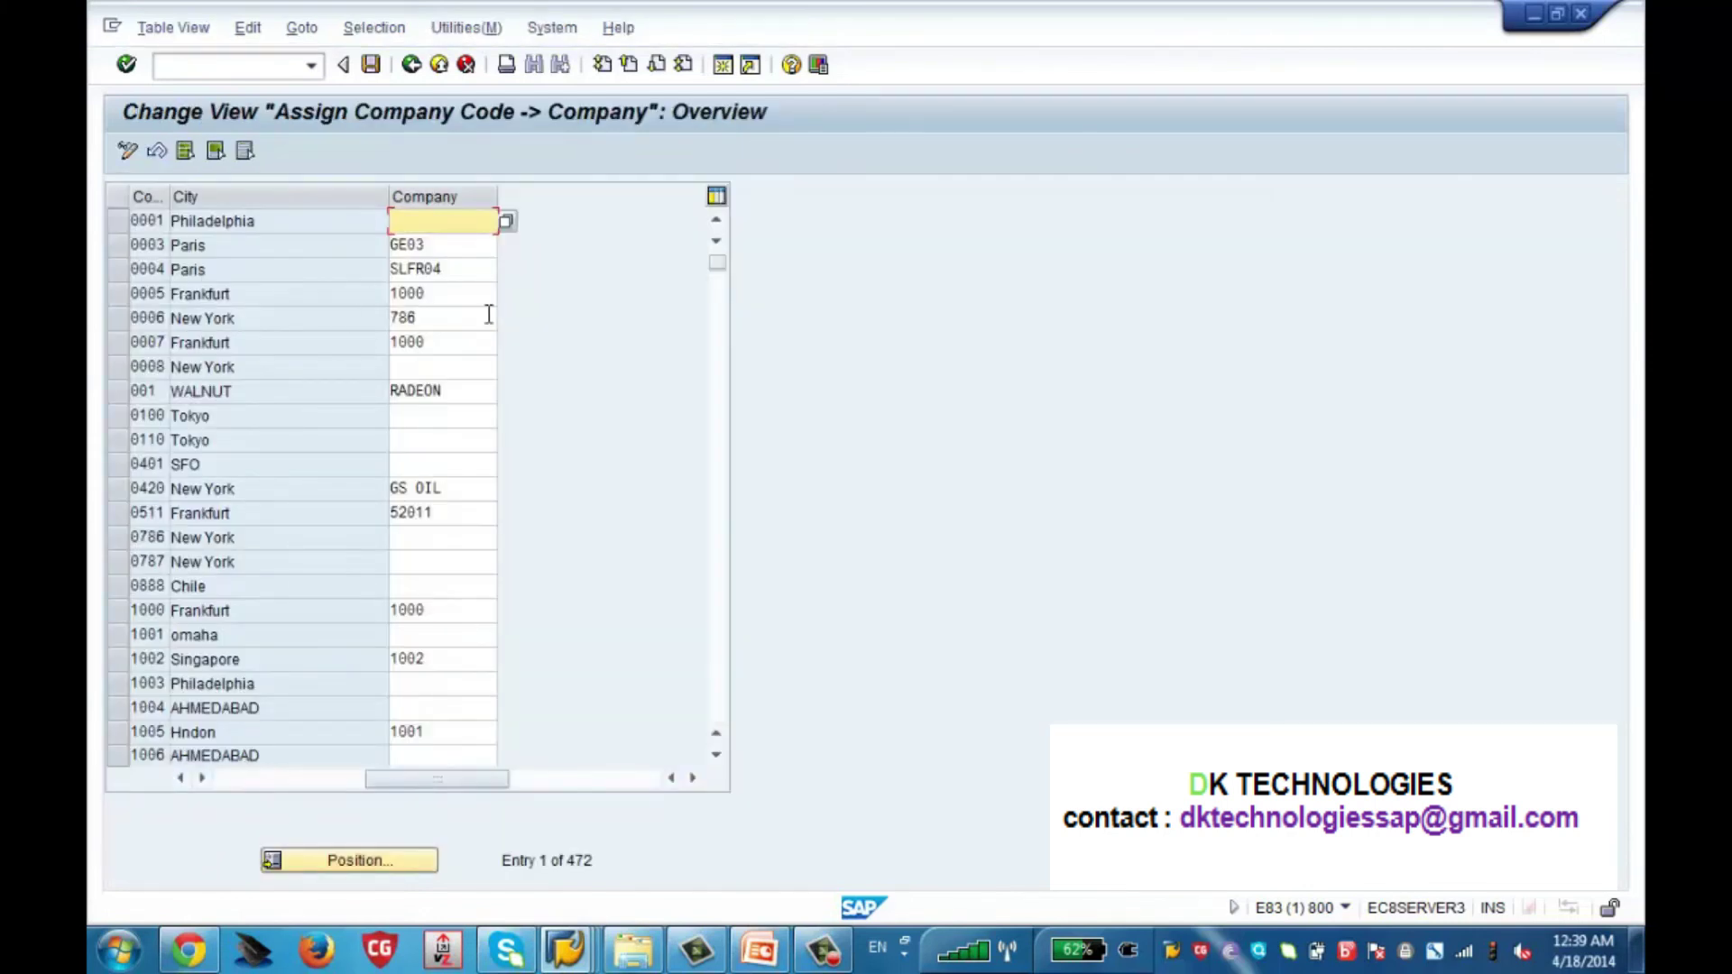
left_click(723, 522)
left_click_drag(171, 195, 213, 196)
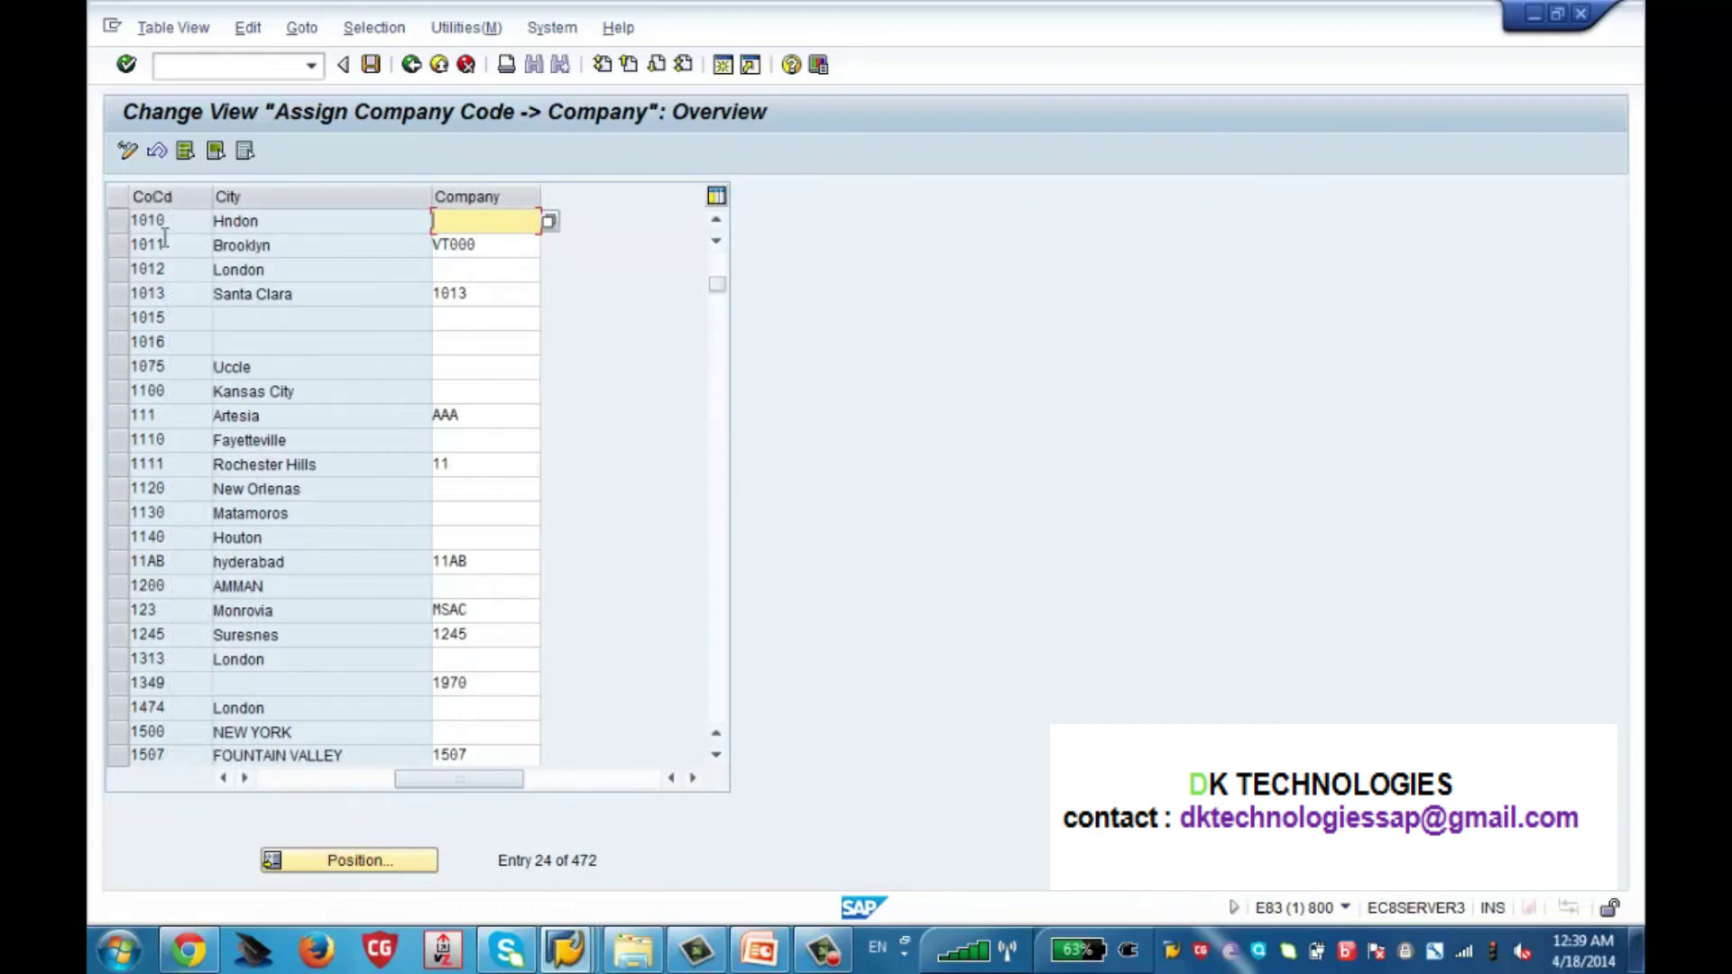
Position the assignment list at company code ZSCH
left_click(400, 868)
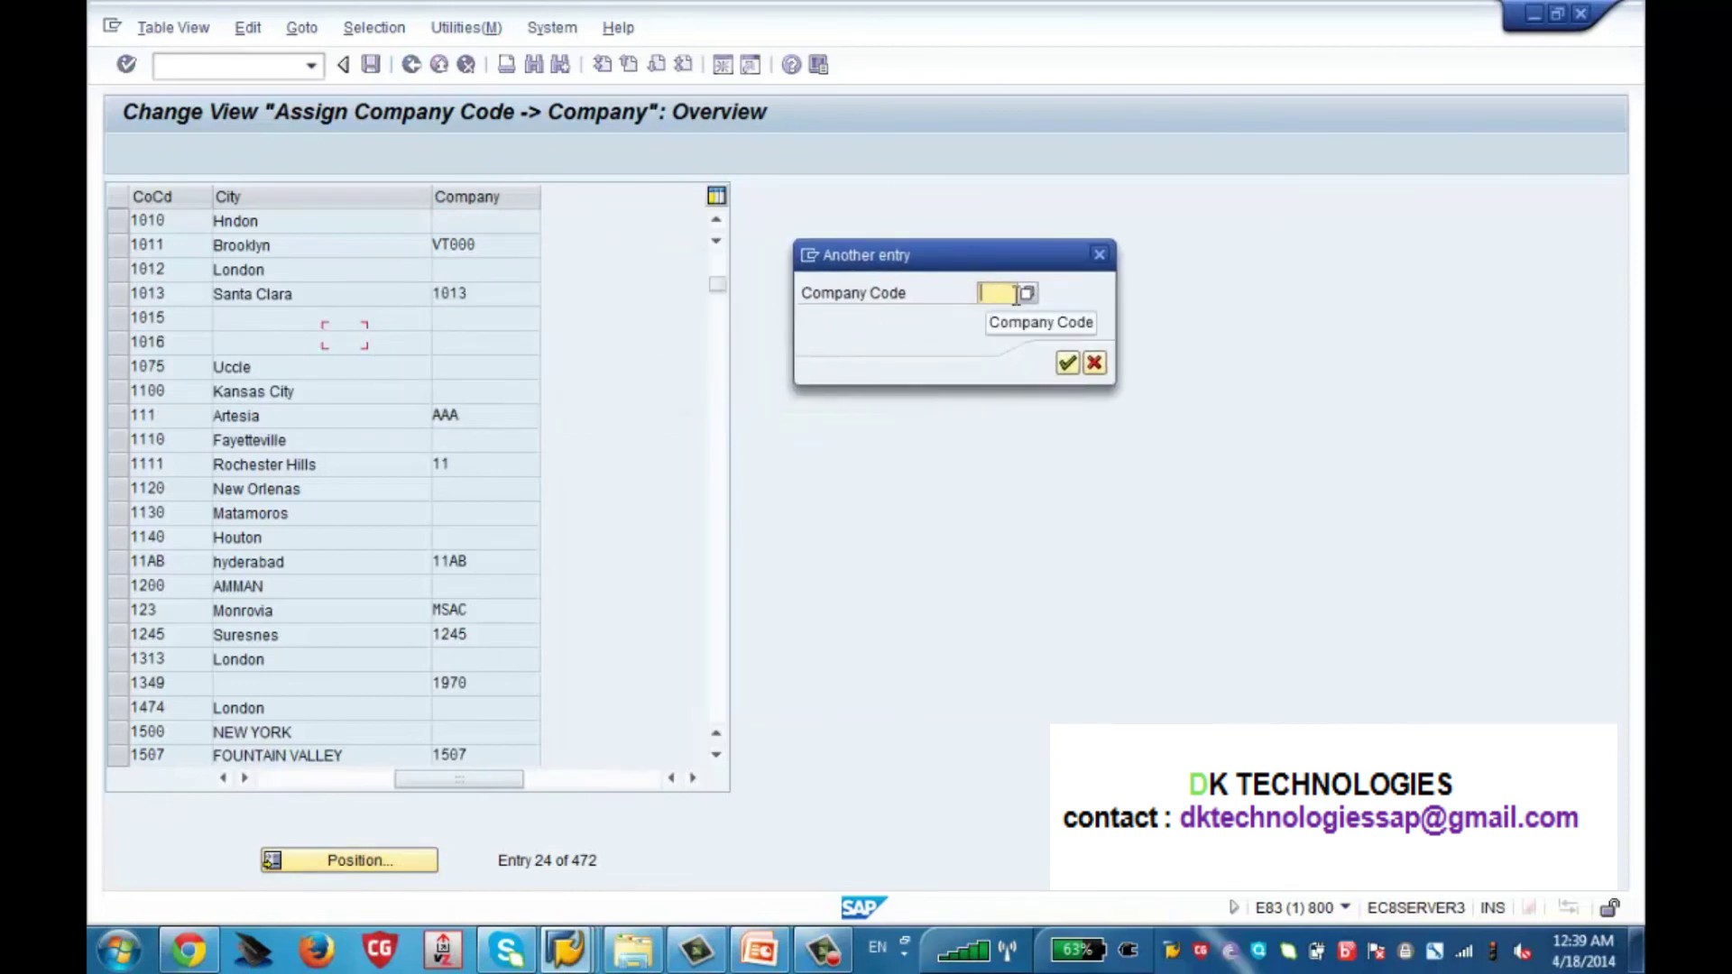
type("ZSCH")
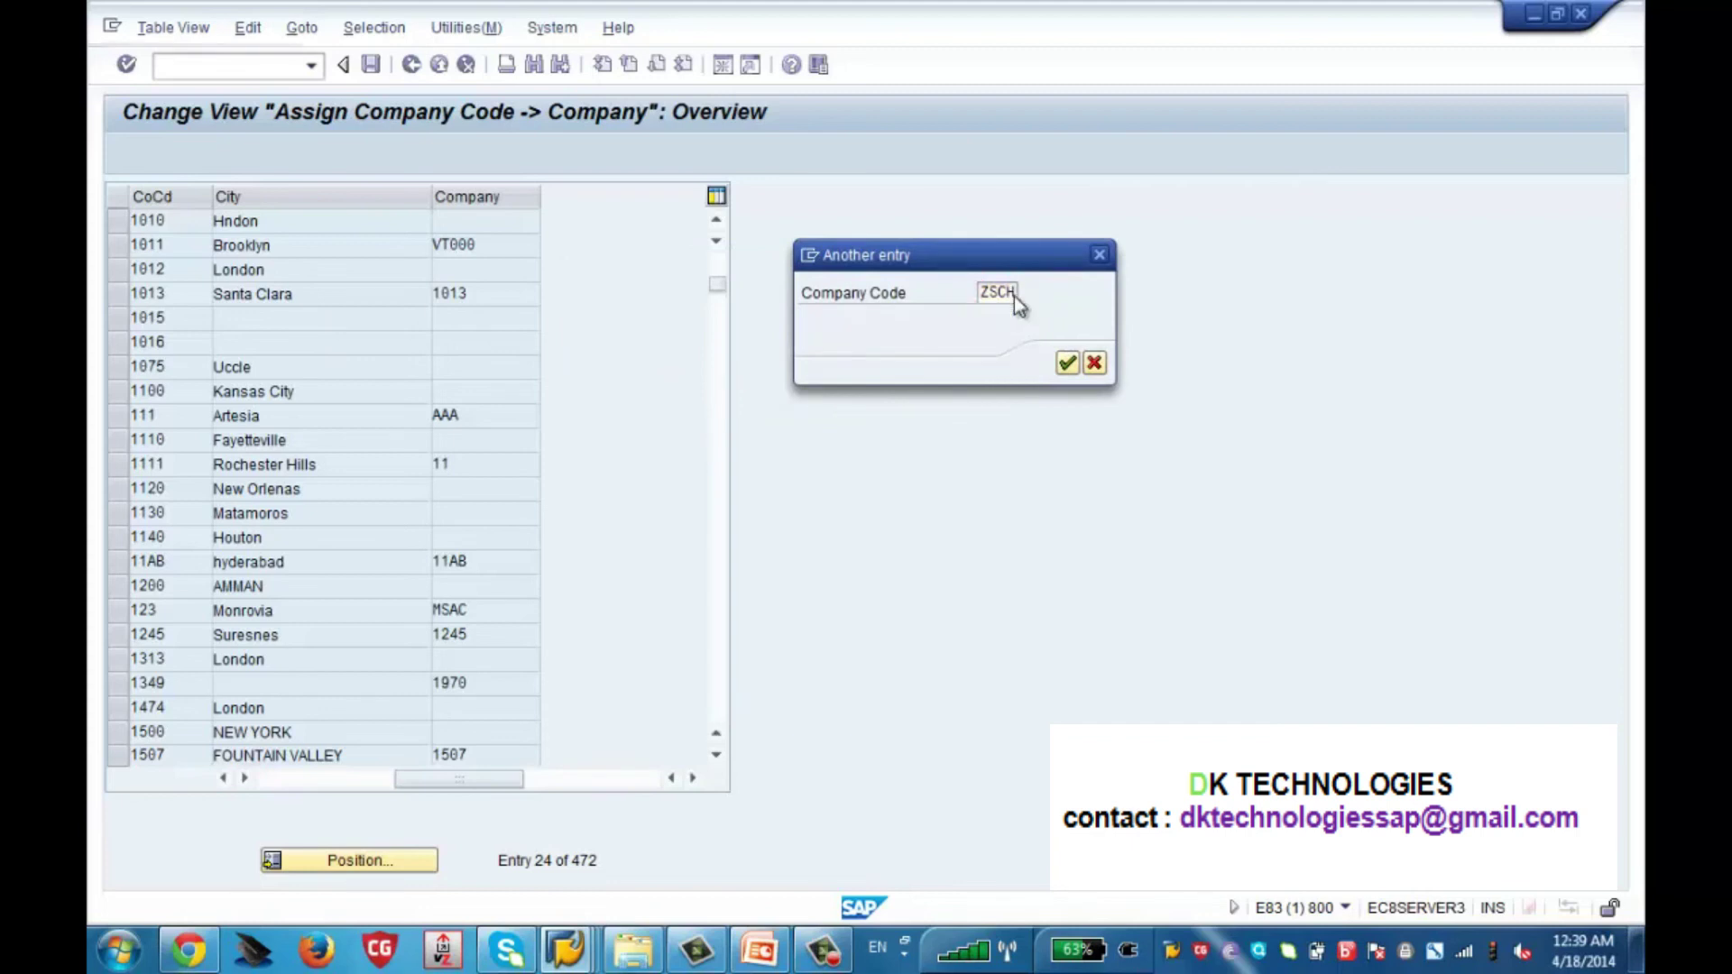
key("Return")
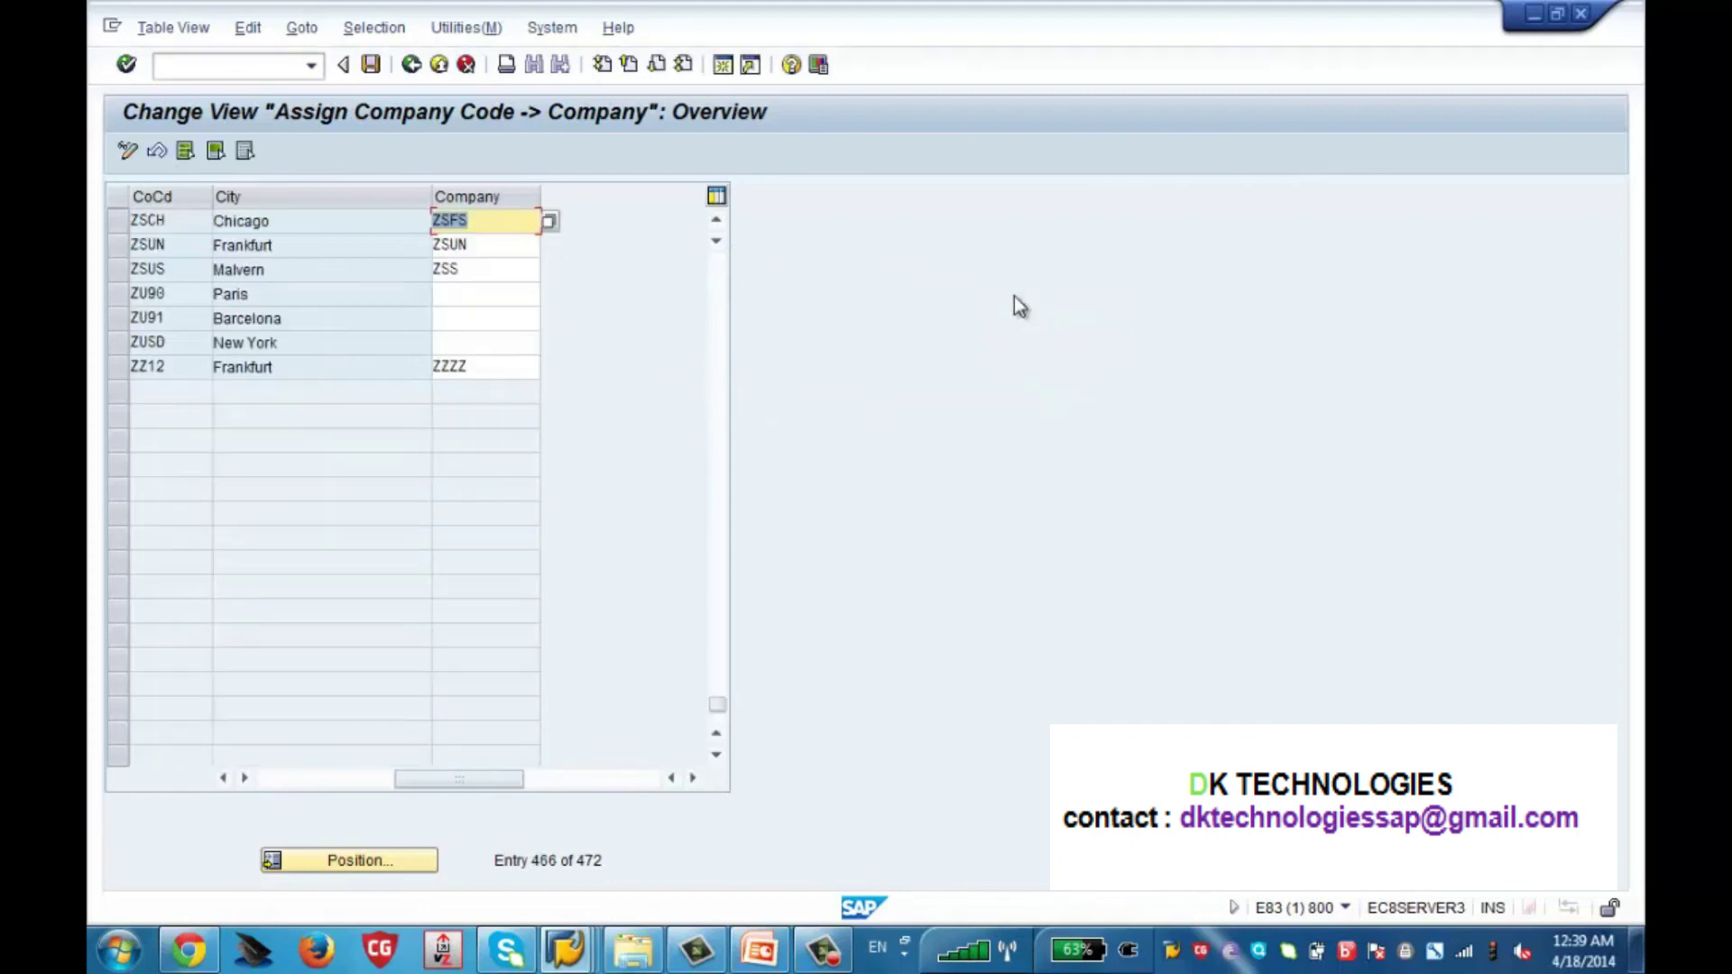
Select the ZSCH row to review its company name, city and assigned company, and return to the implementation guide
left_click(123, 218)
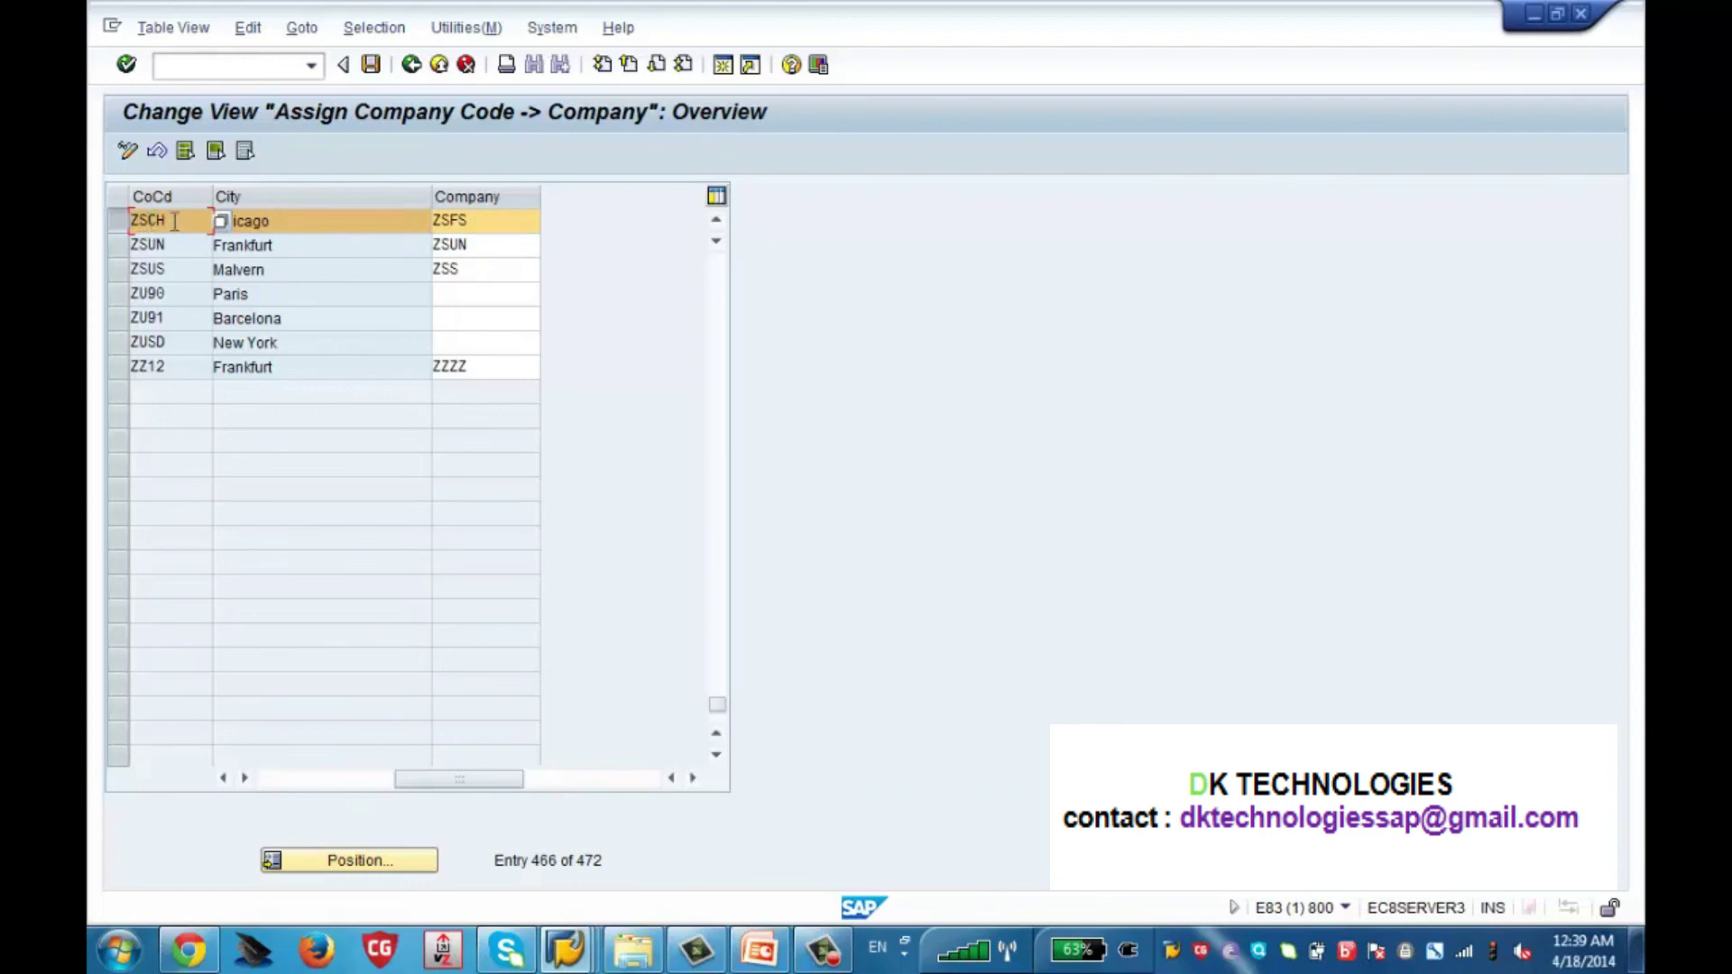
left_click(339, 776)
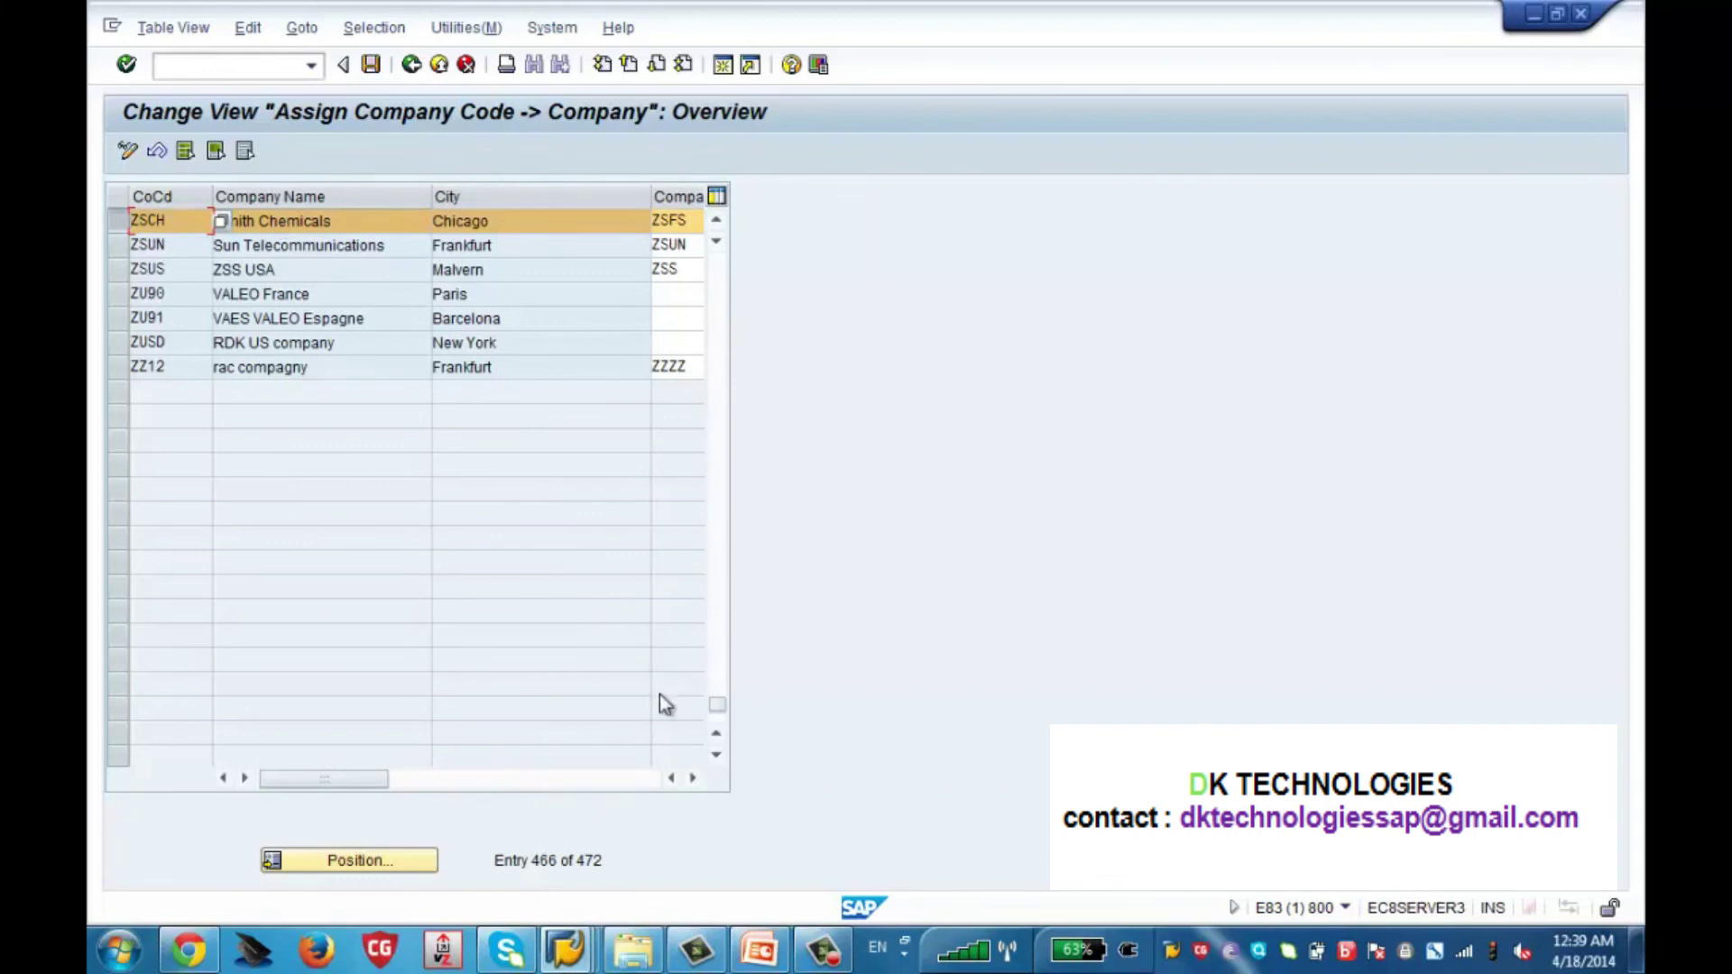
left_click(695, 779)
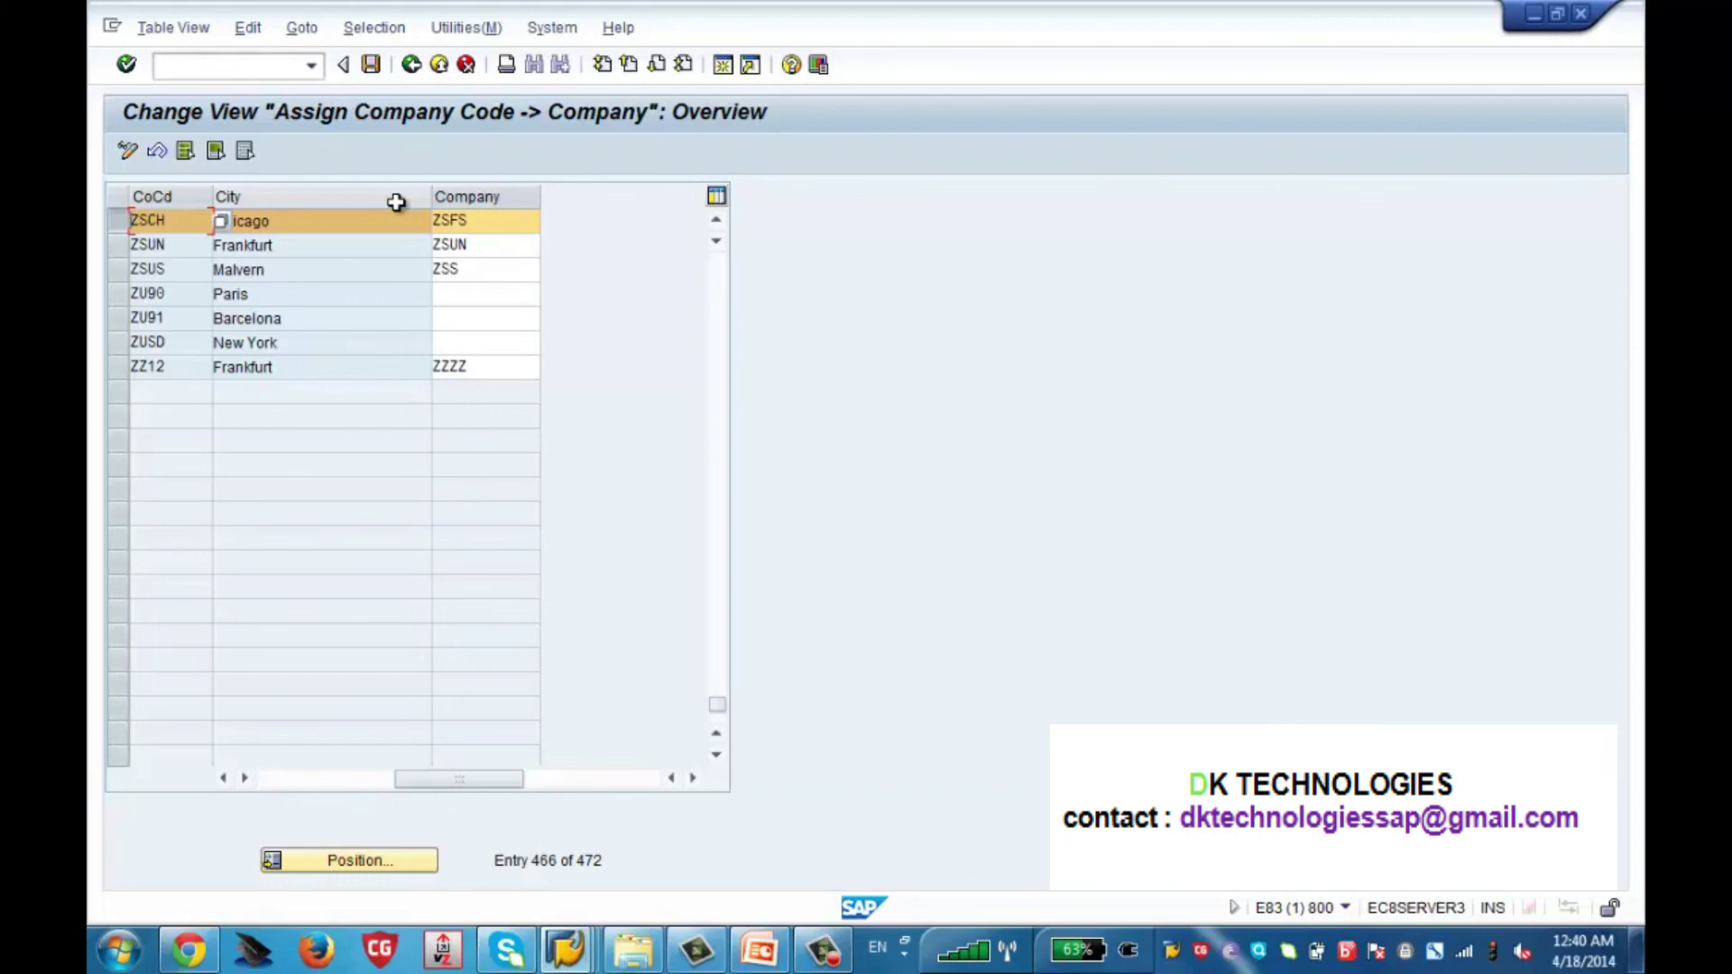
left_click(411, 66)
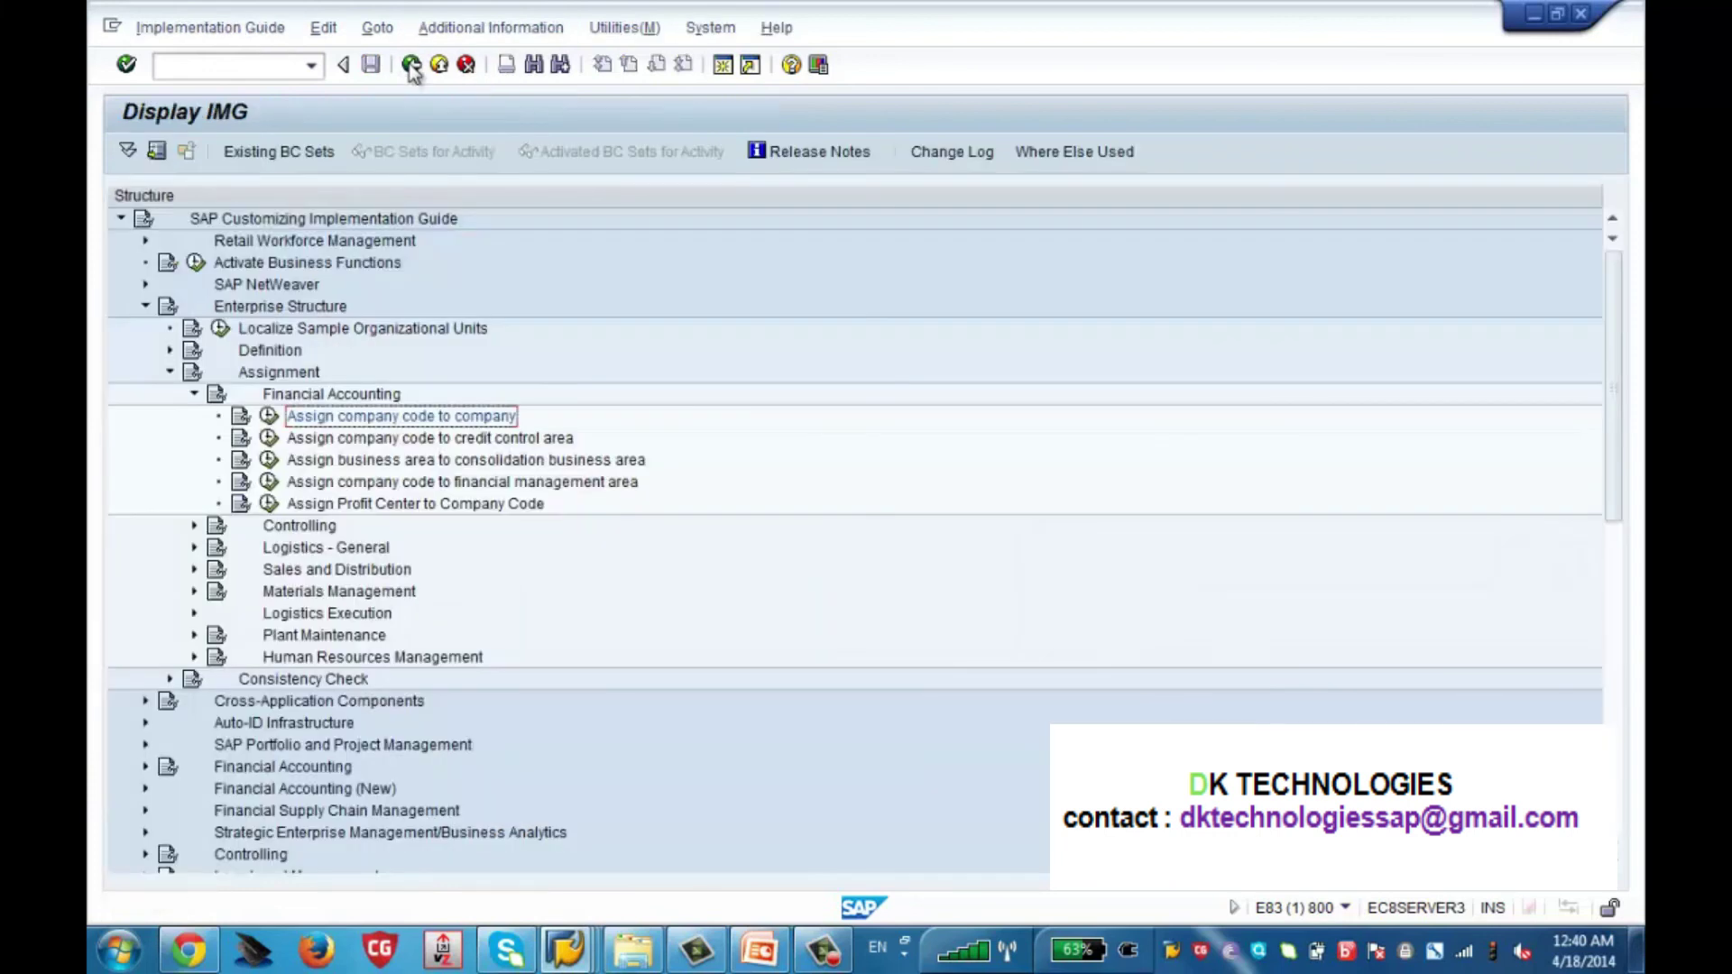
Collapse Financial Accounting under Assignment and execute Assignment of Personnel Area to Company Code under Human Resources Management
left_click(195, 395)
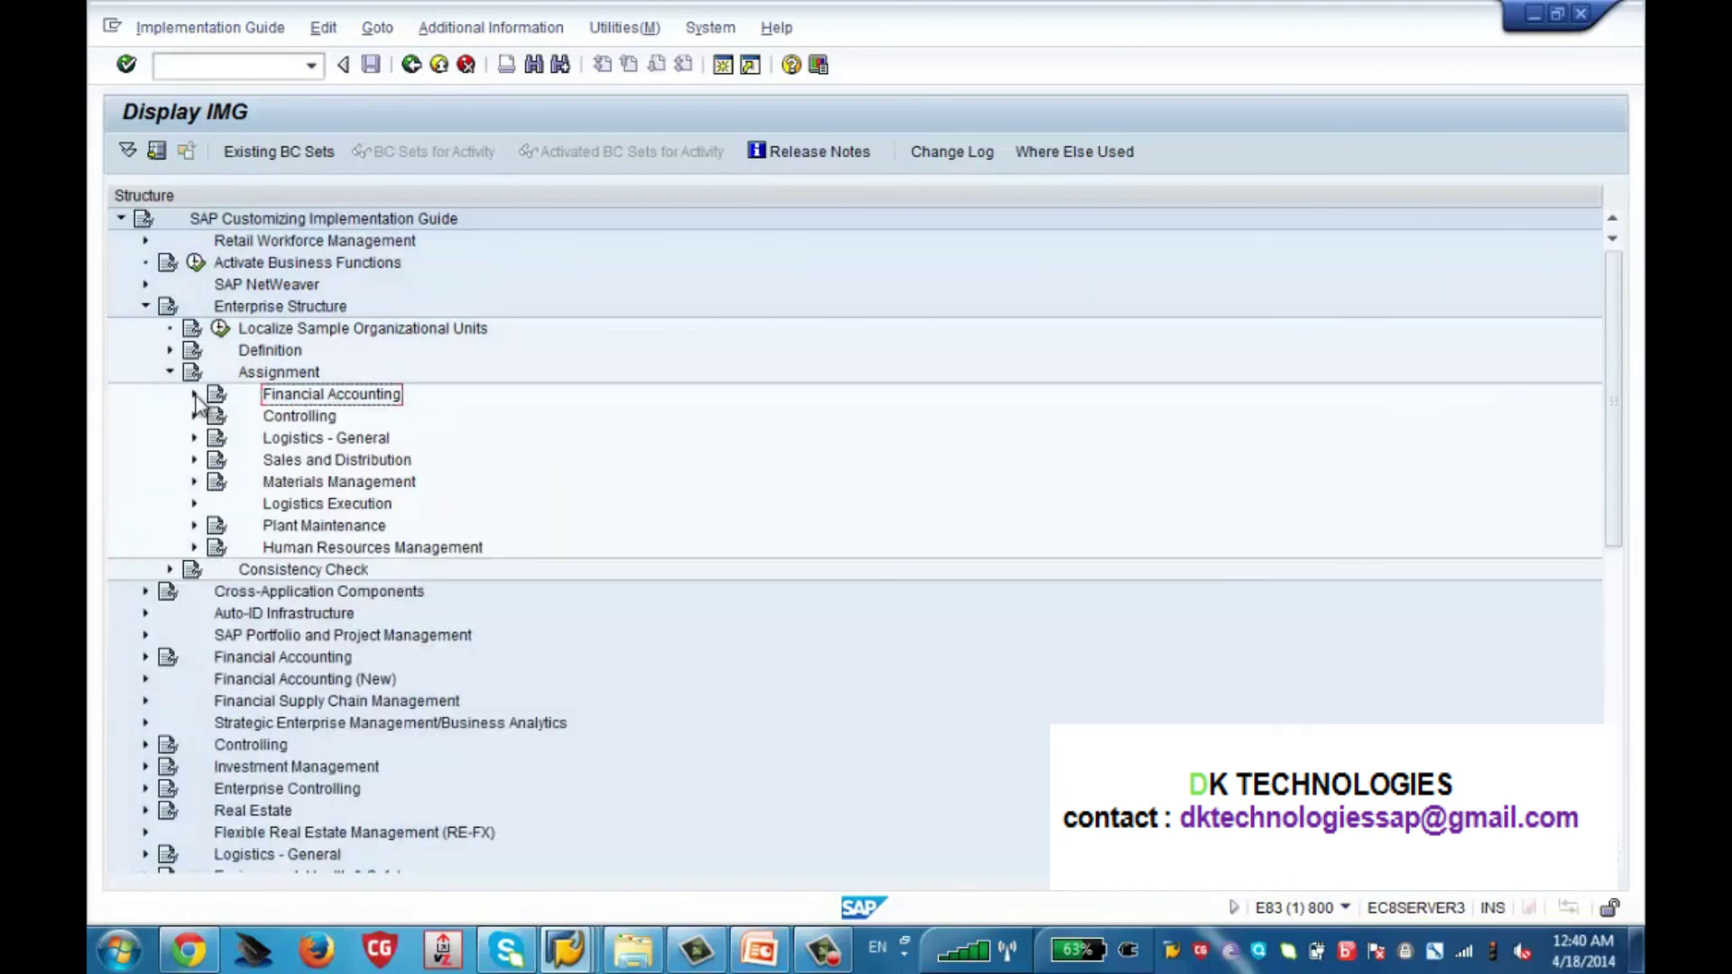
left_click(298, 553)
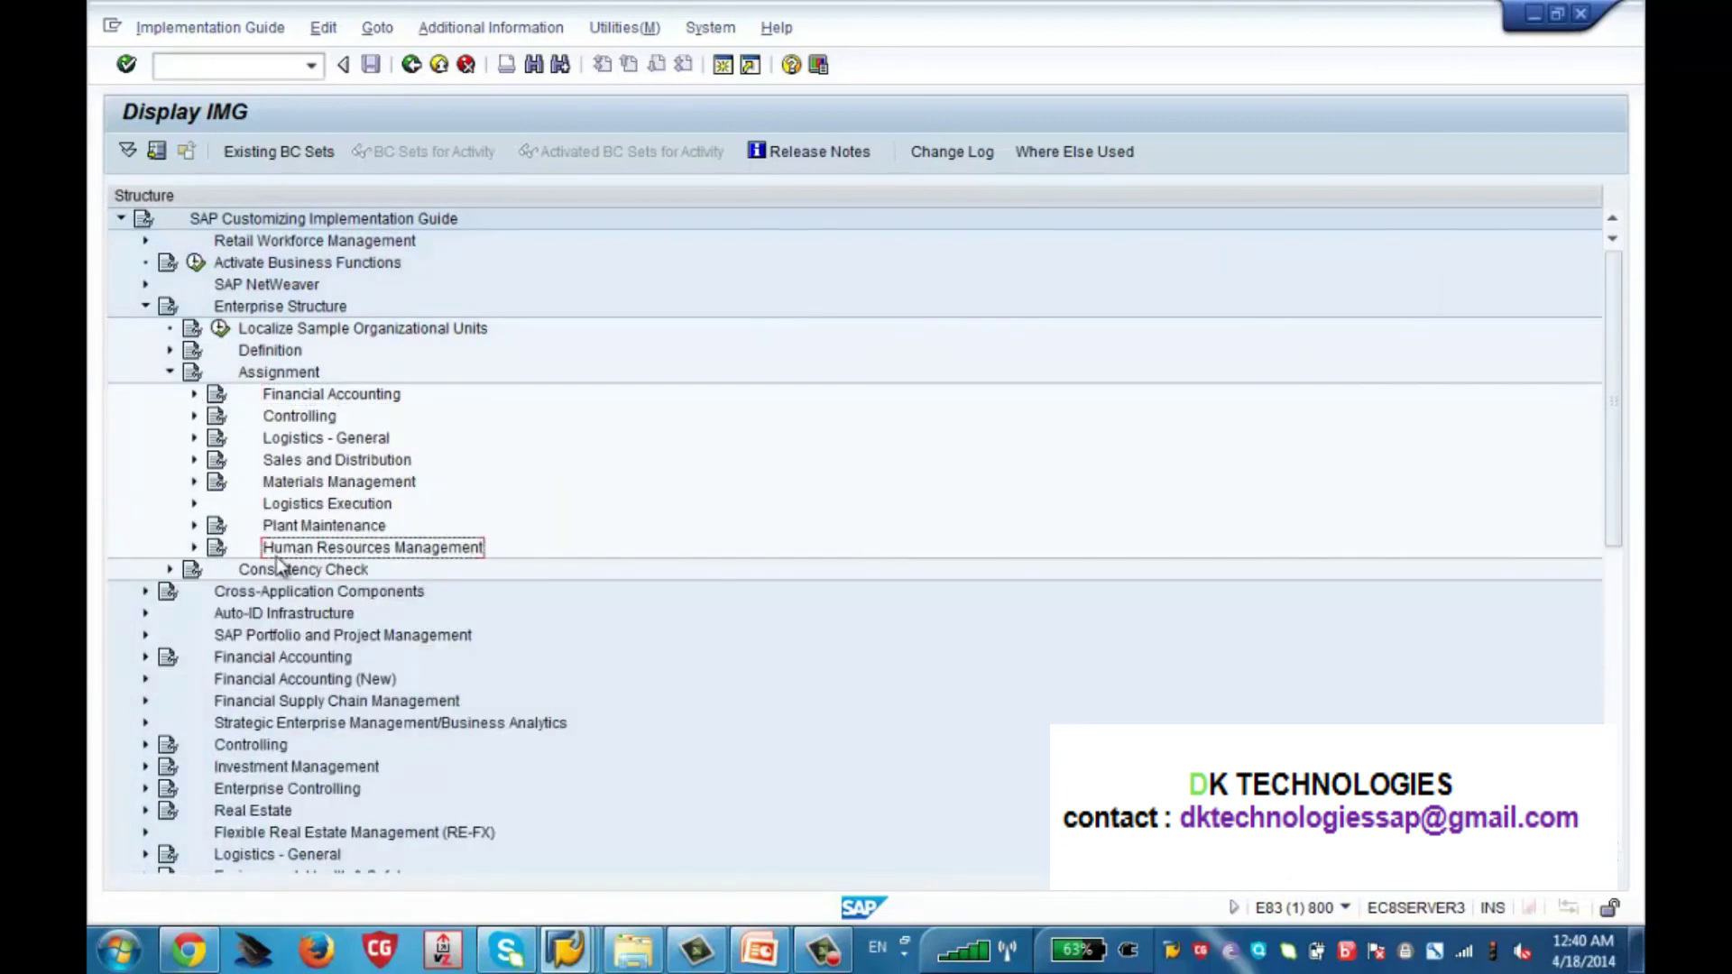
left_click(195, 549)
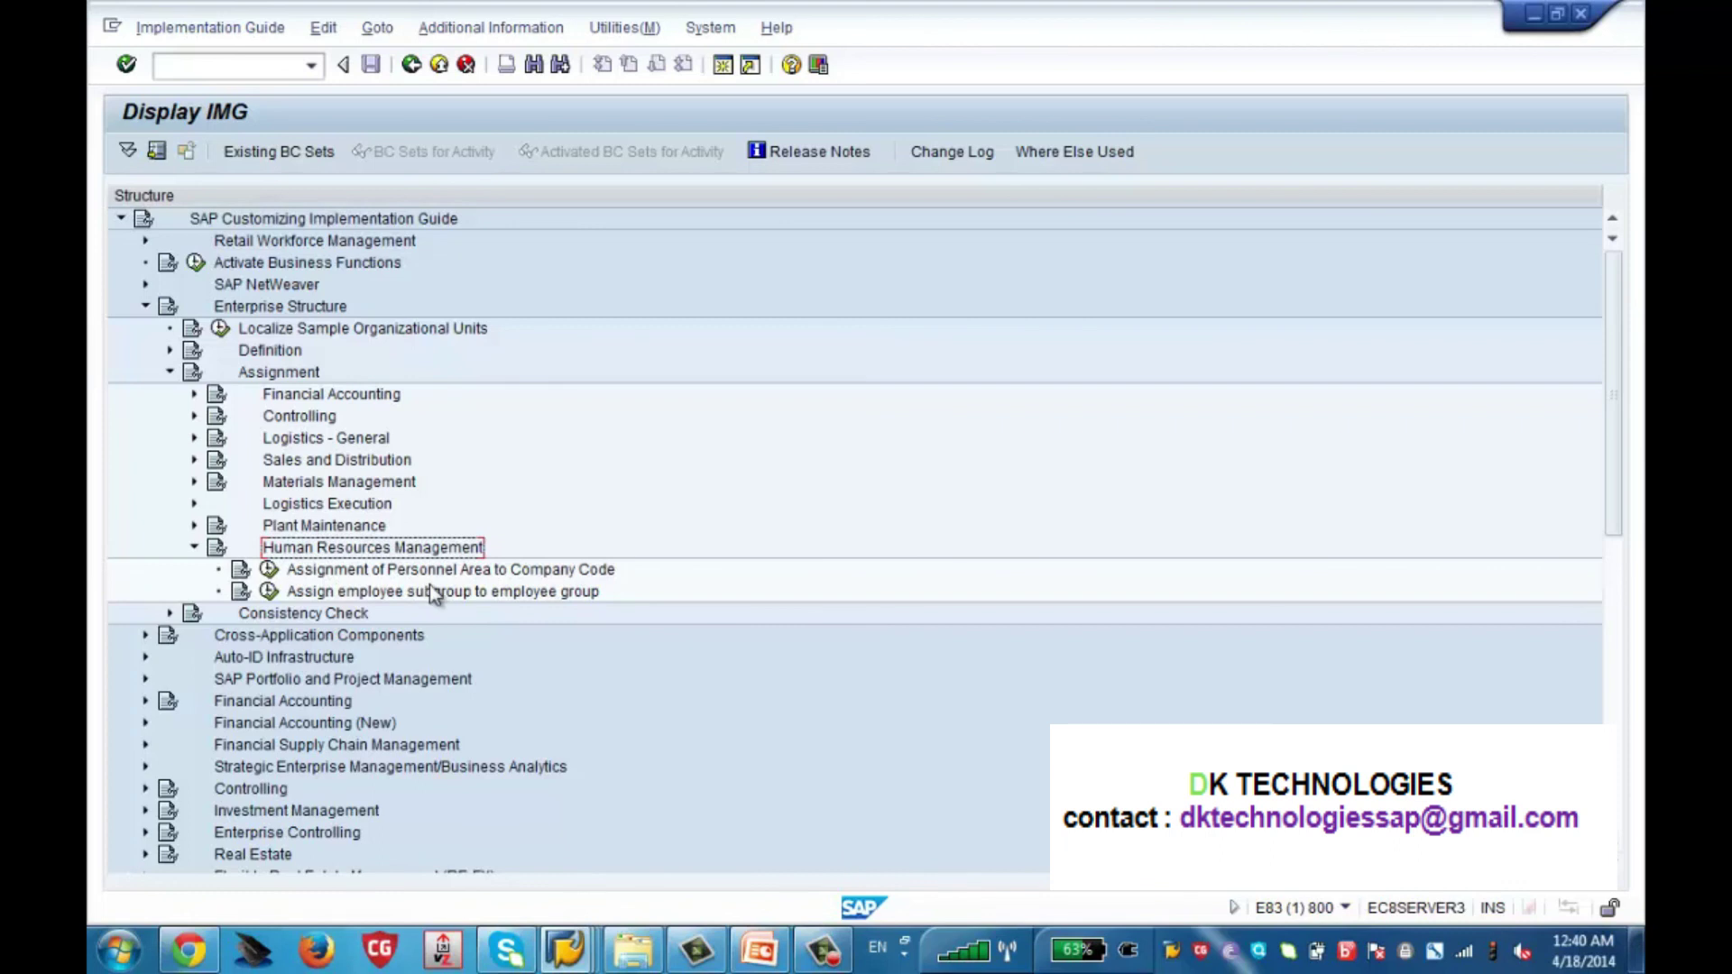
left_click(269, 572)
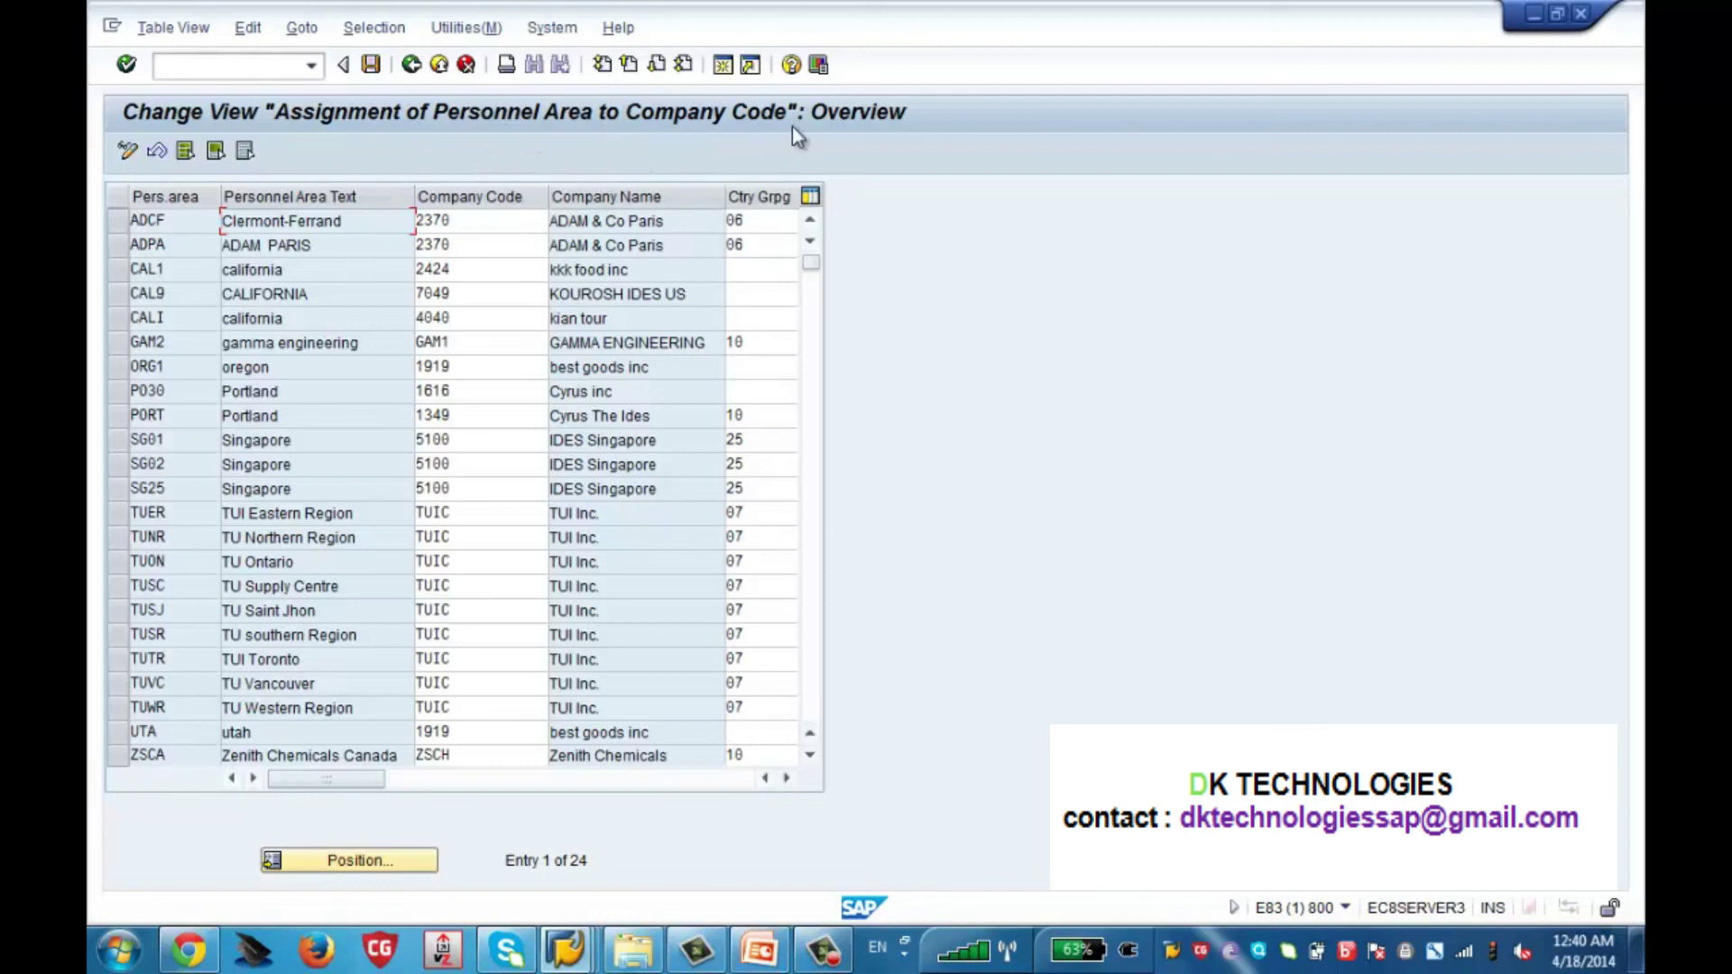
Position the personnel area assignment list at personnel area ZSUS
left_click(364, 861)
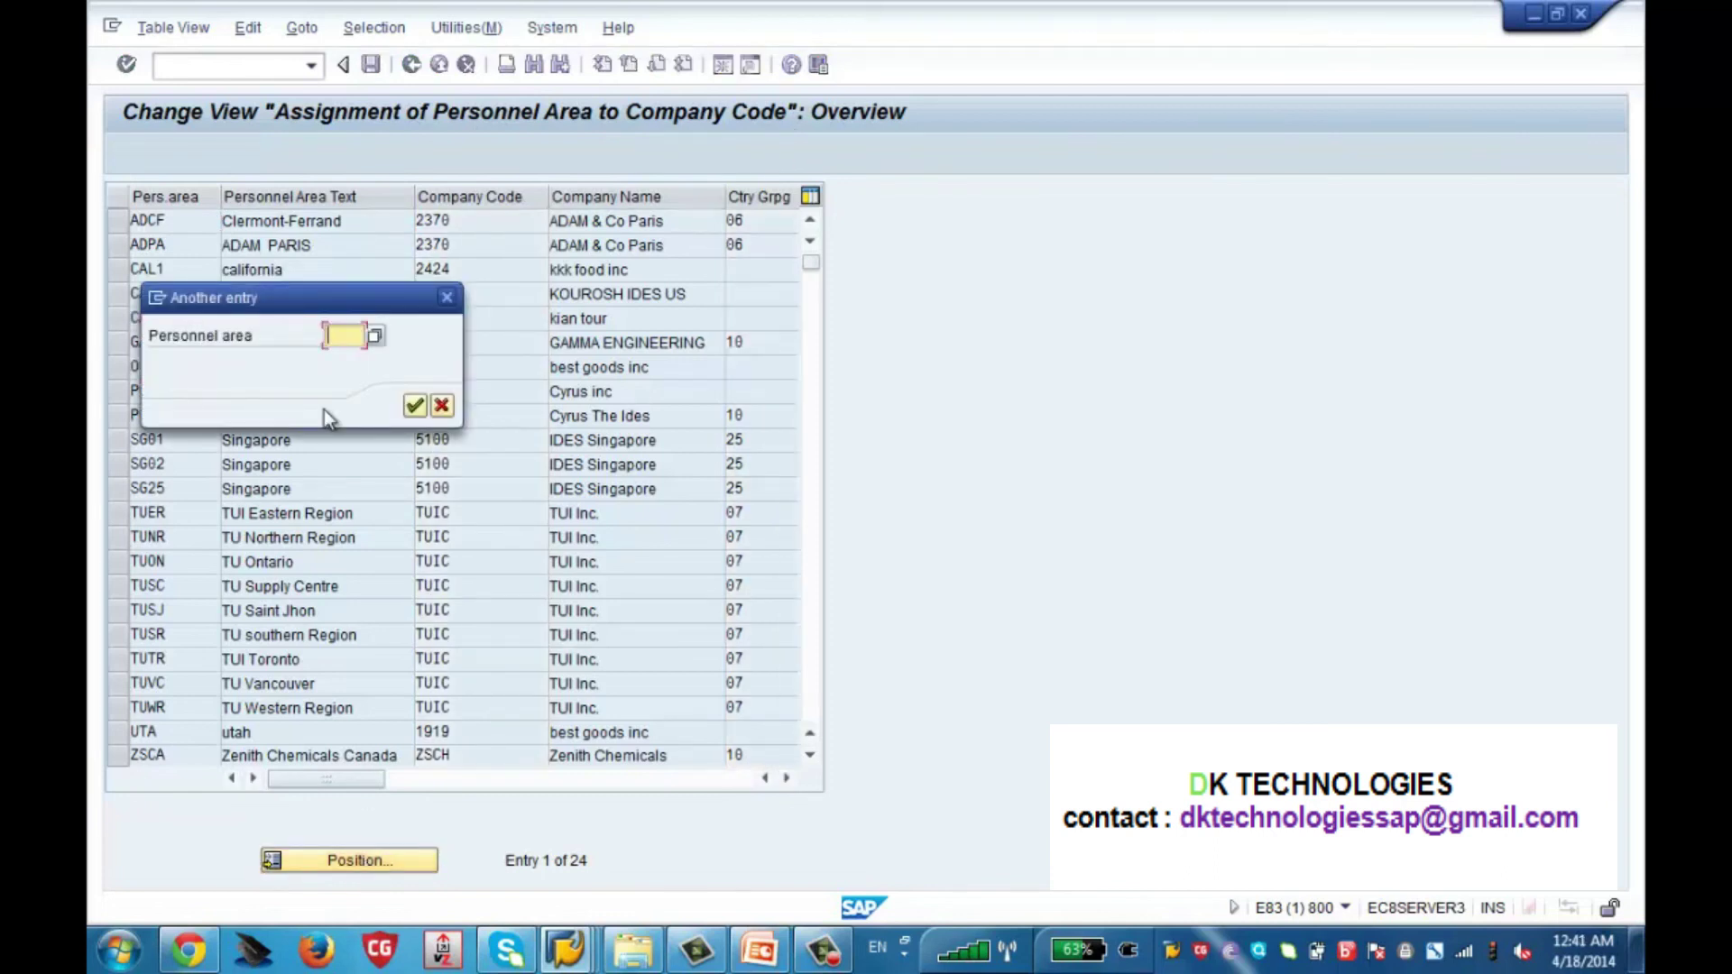
type("ZS")
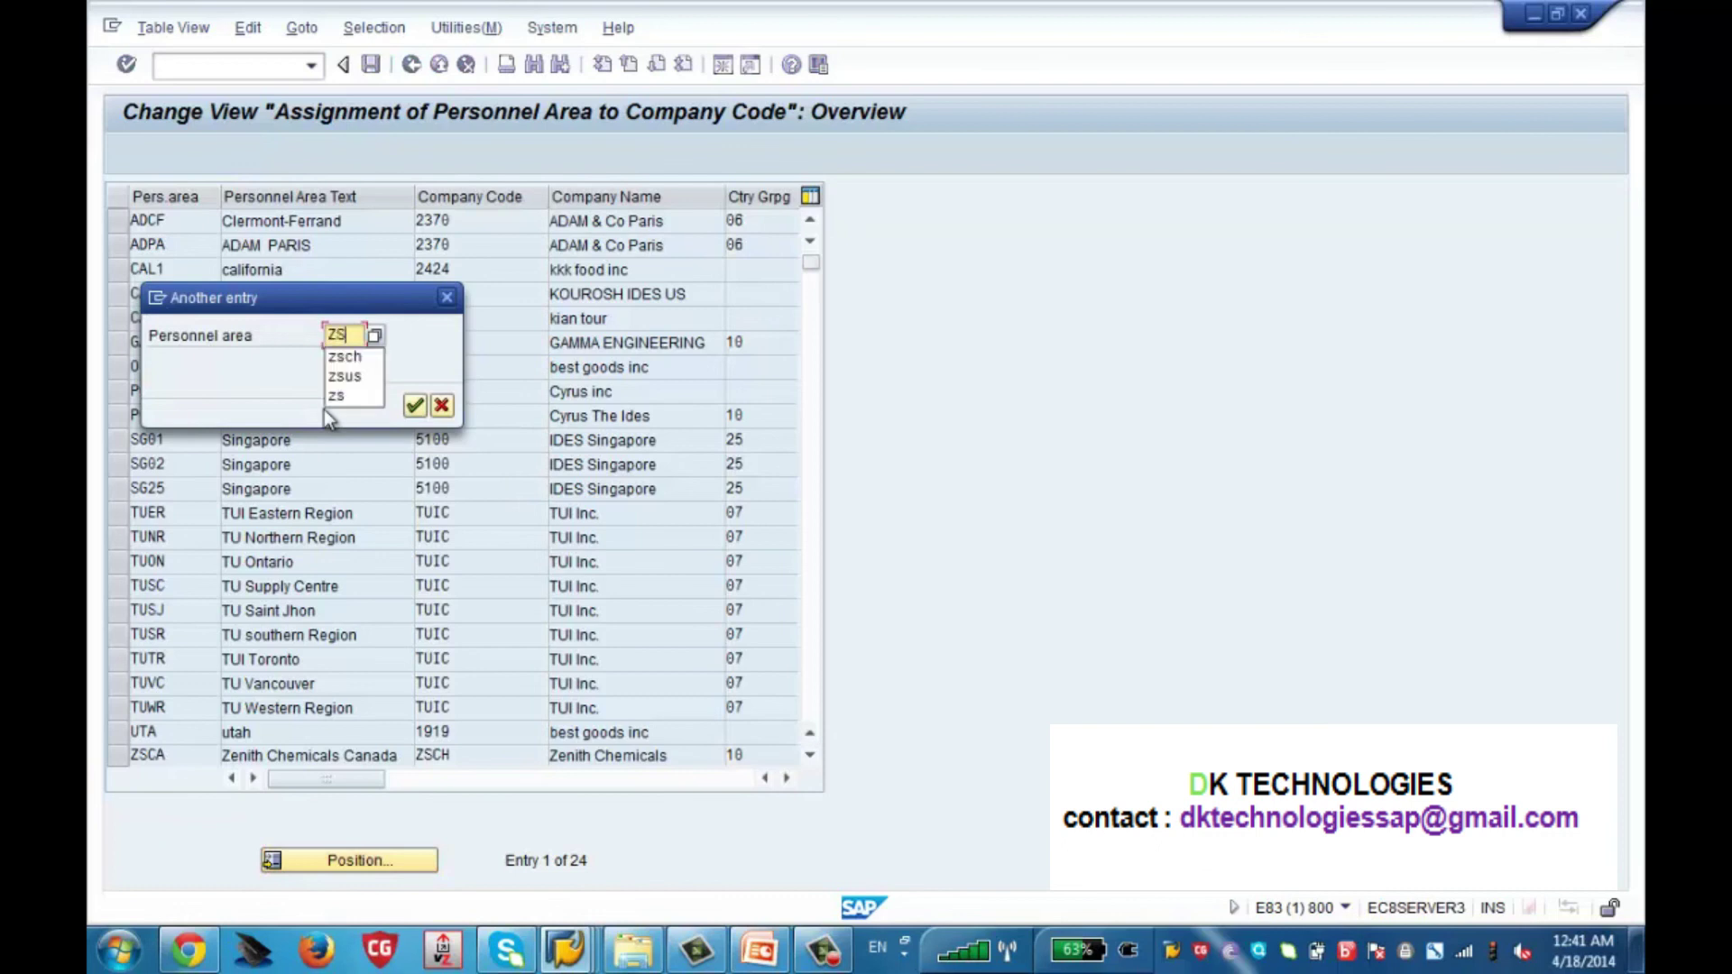
type("CH")
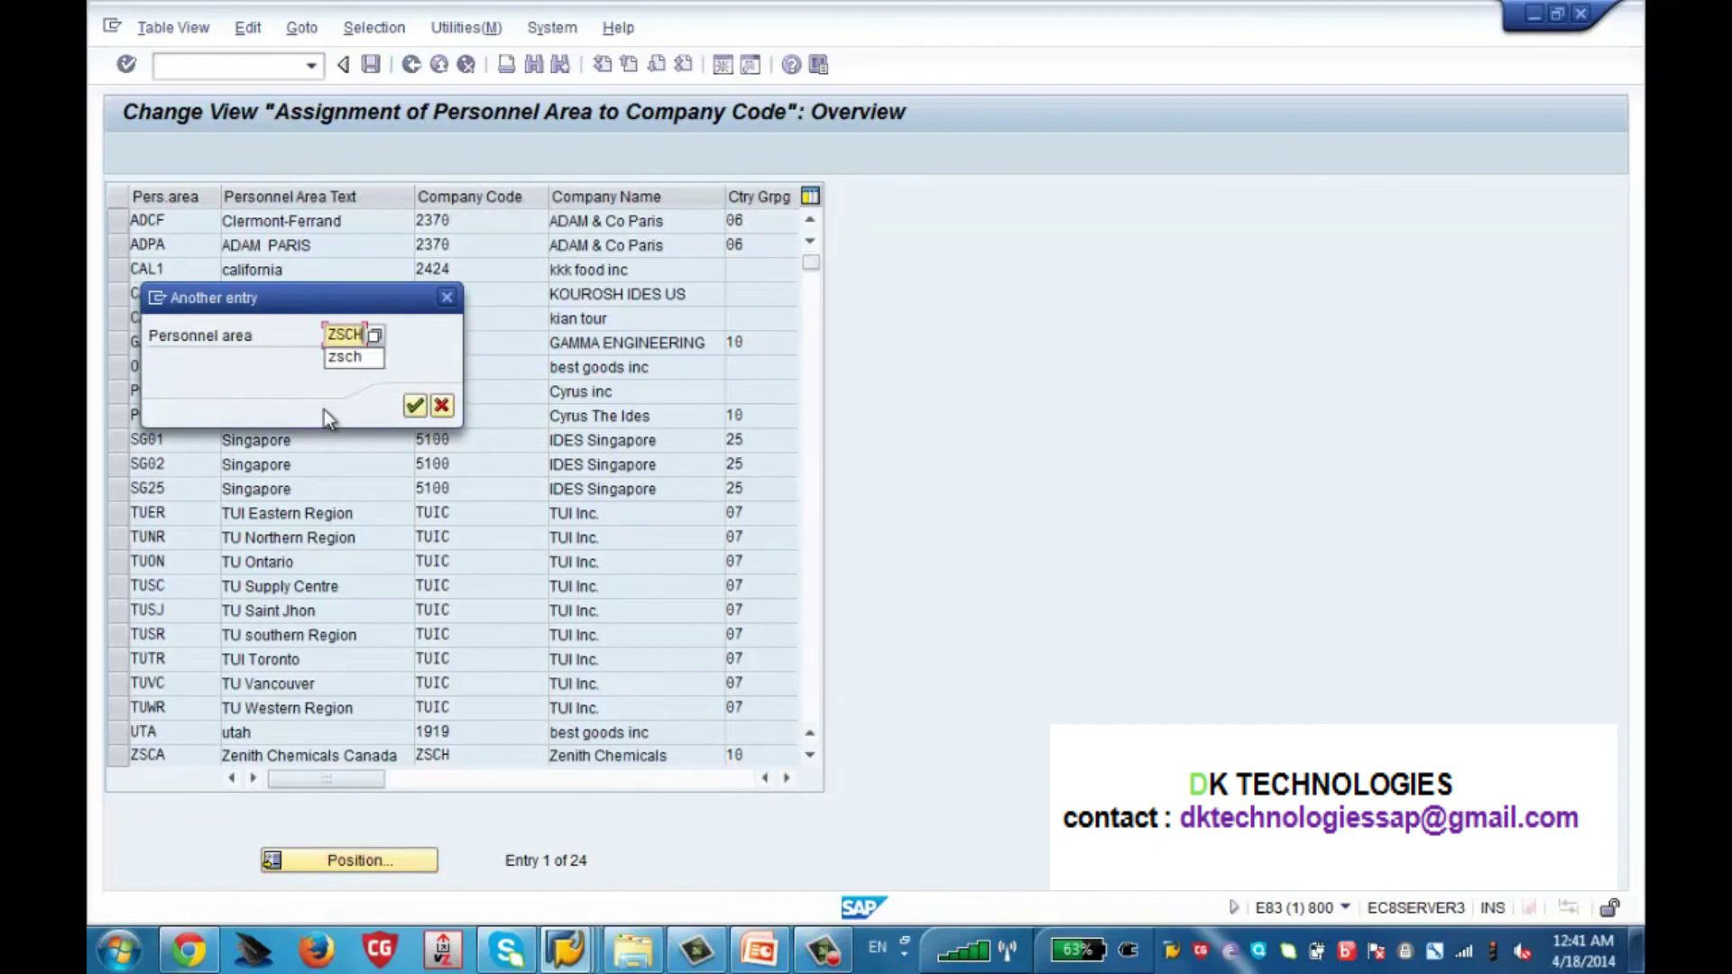
key("BackSpace")
key("BackSpace")
type("US")
key("Return")
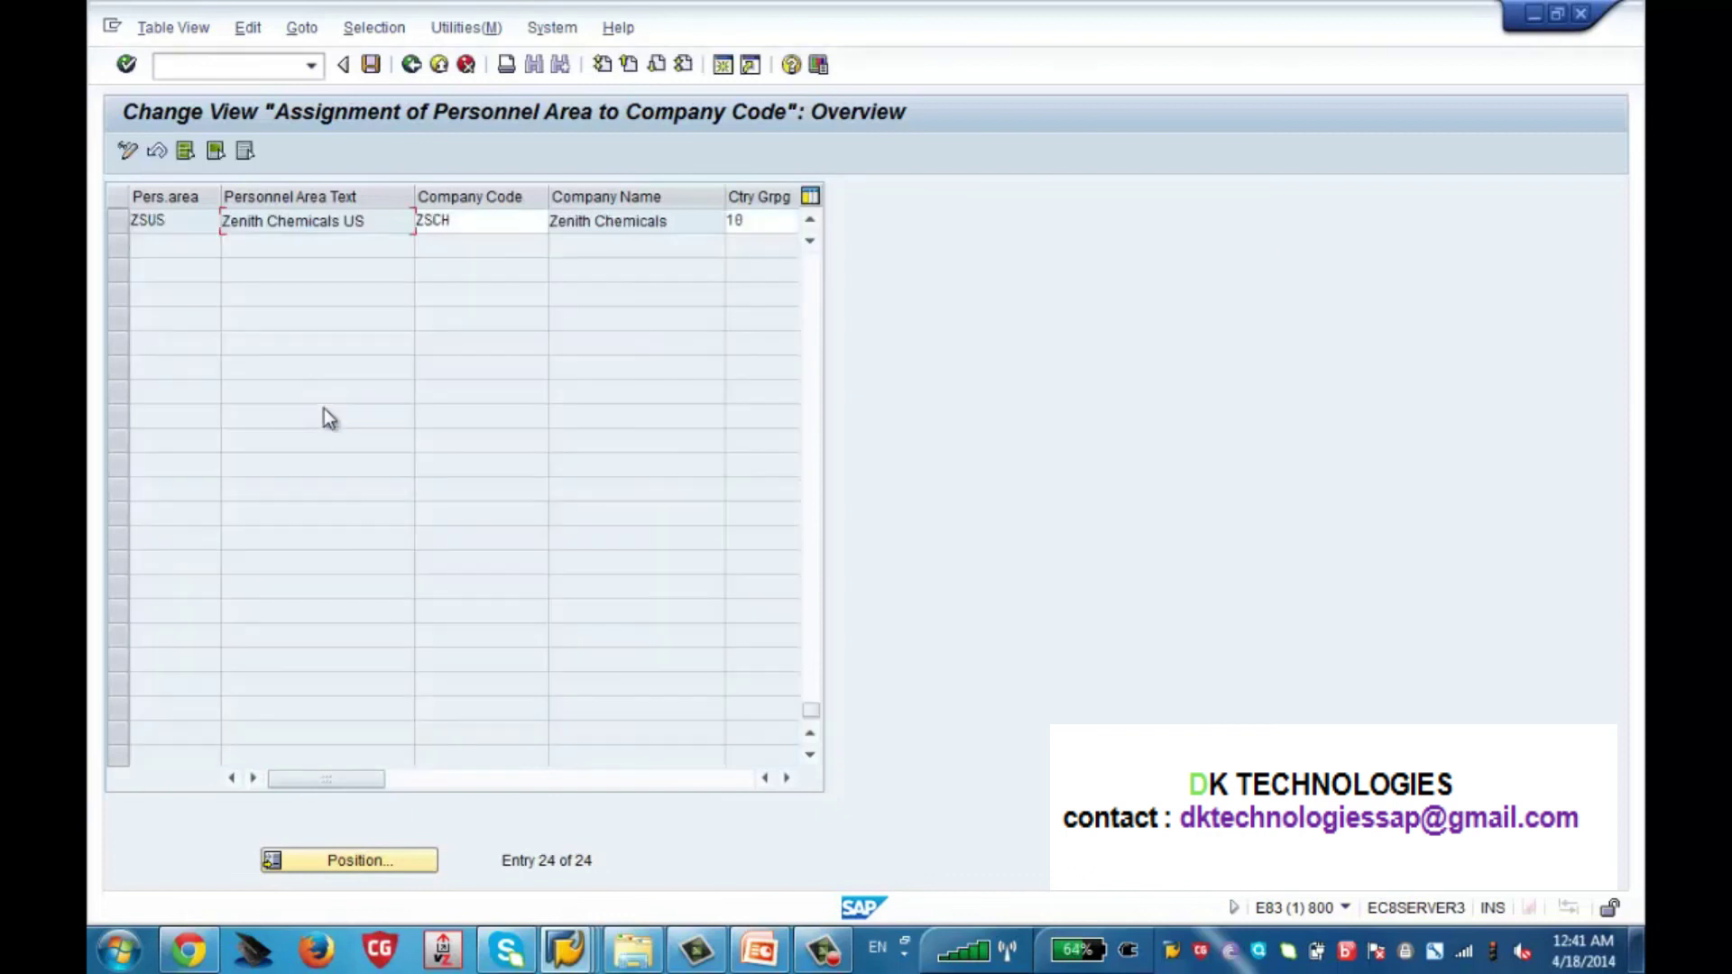
Narrow the Personnel Area Text column slightly and select the rows of personnel areas ZSCA and ZSUS
left_click(810, 219)
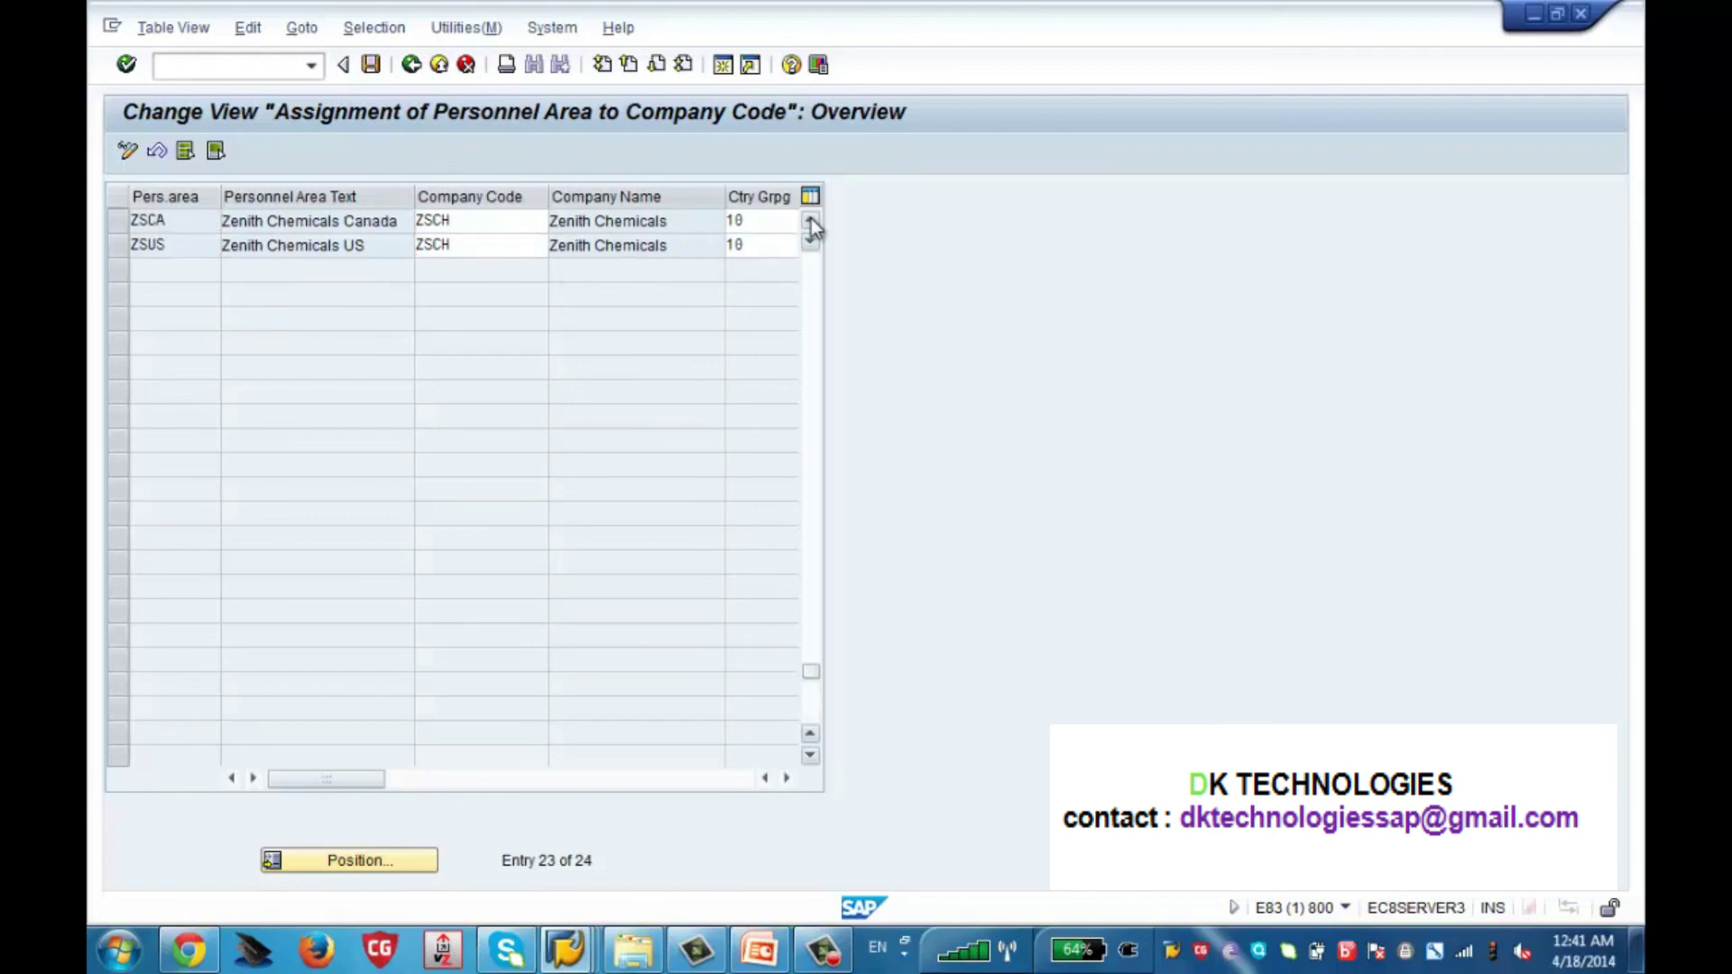
left_click(810, 219)
left_click_drag(411, 191, 394, 192)
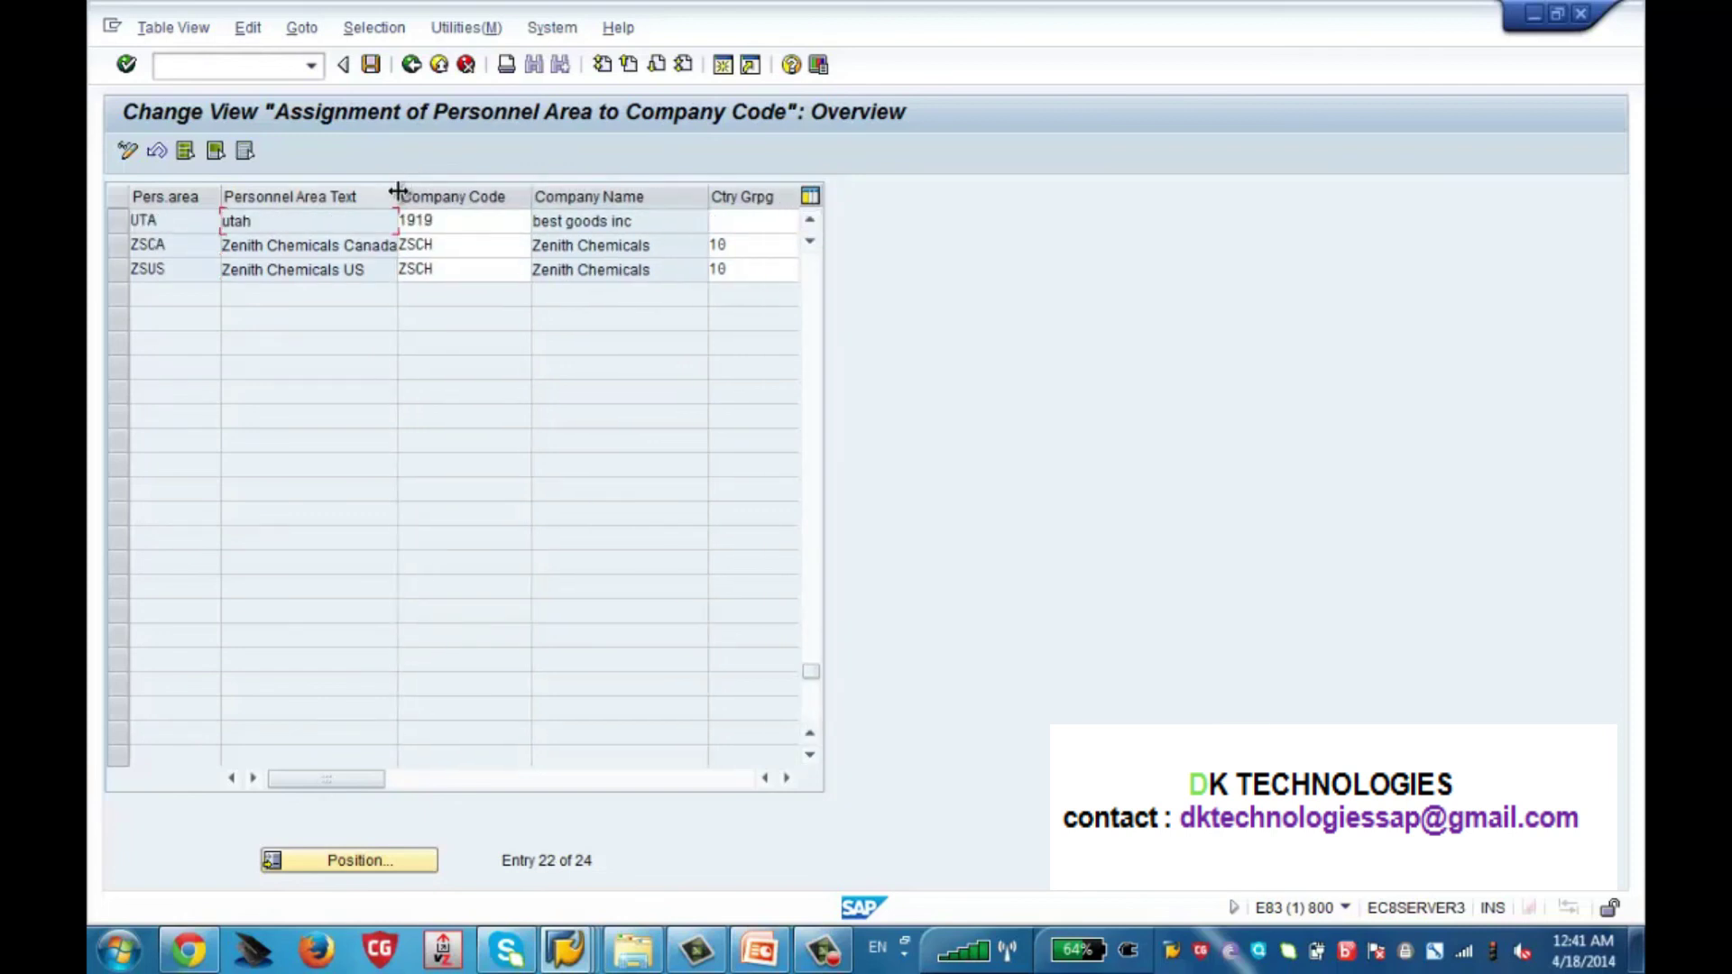
left_click(121, 251)
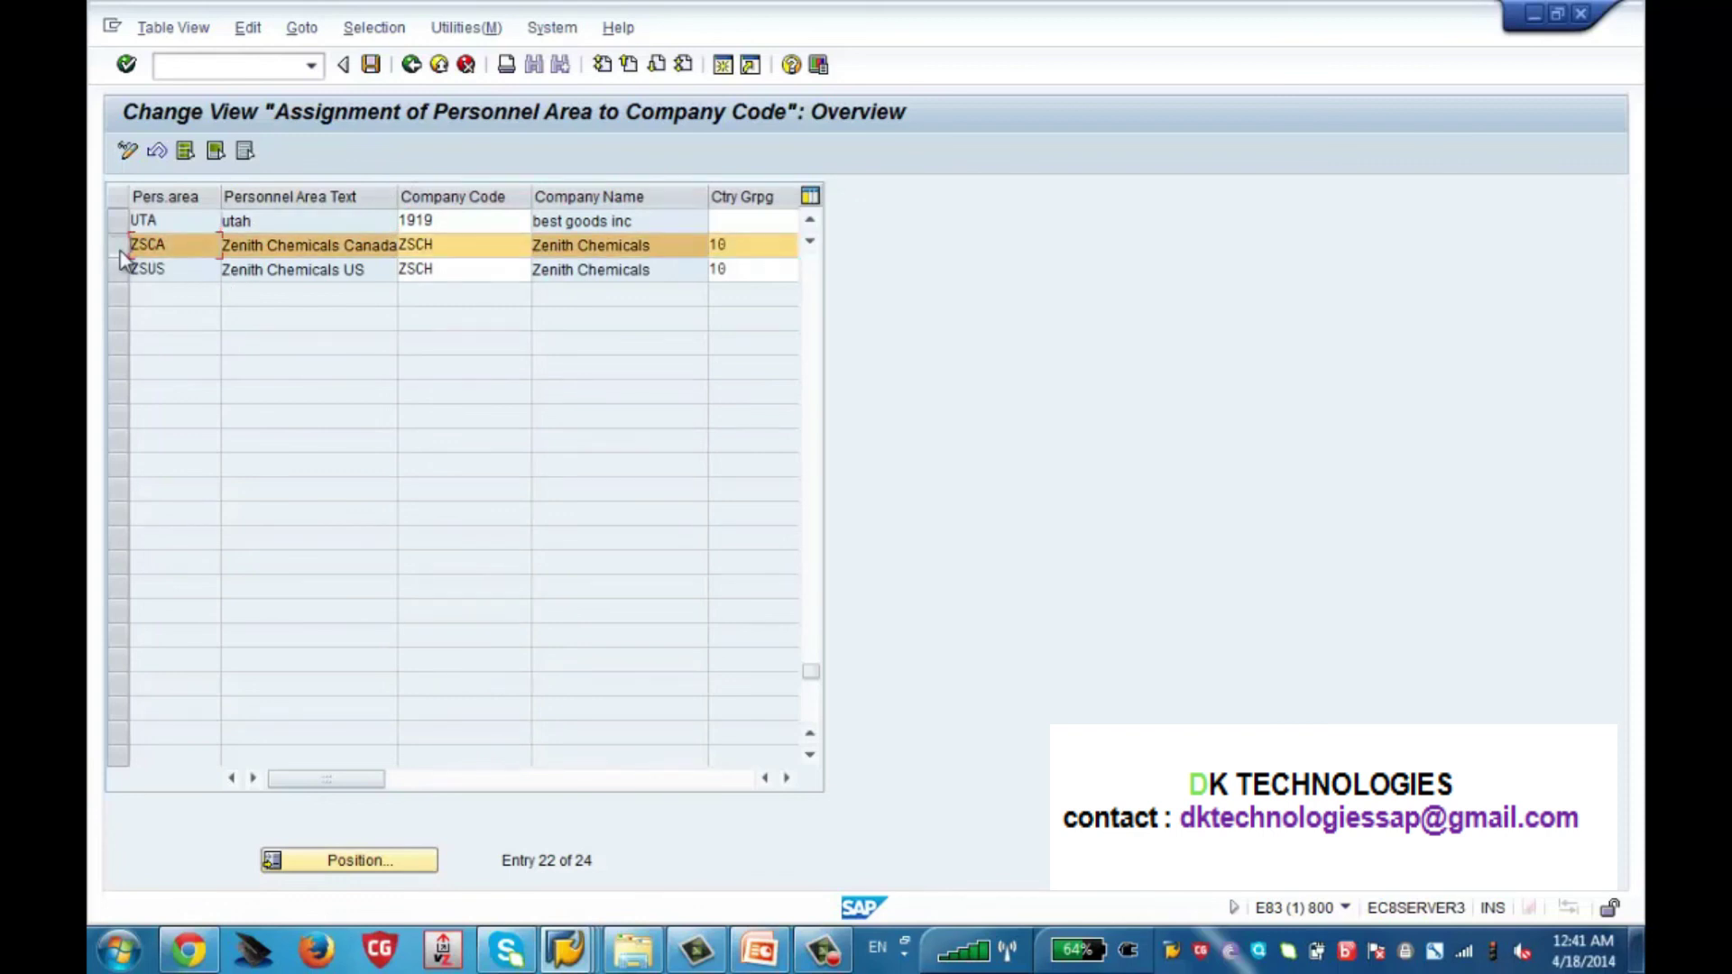
left_click(119, 270)
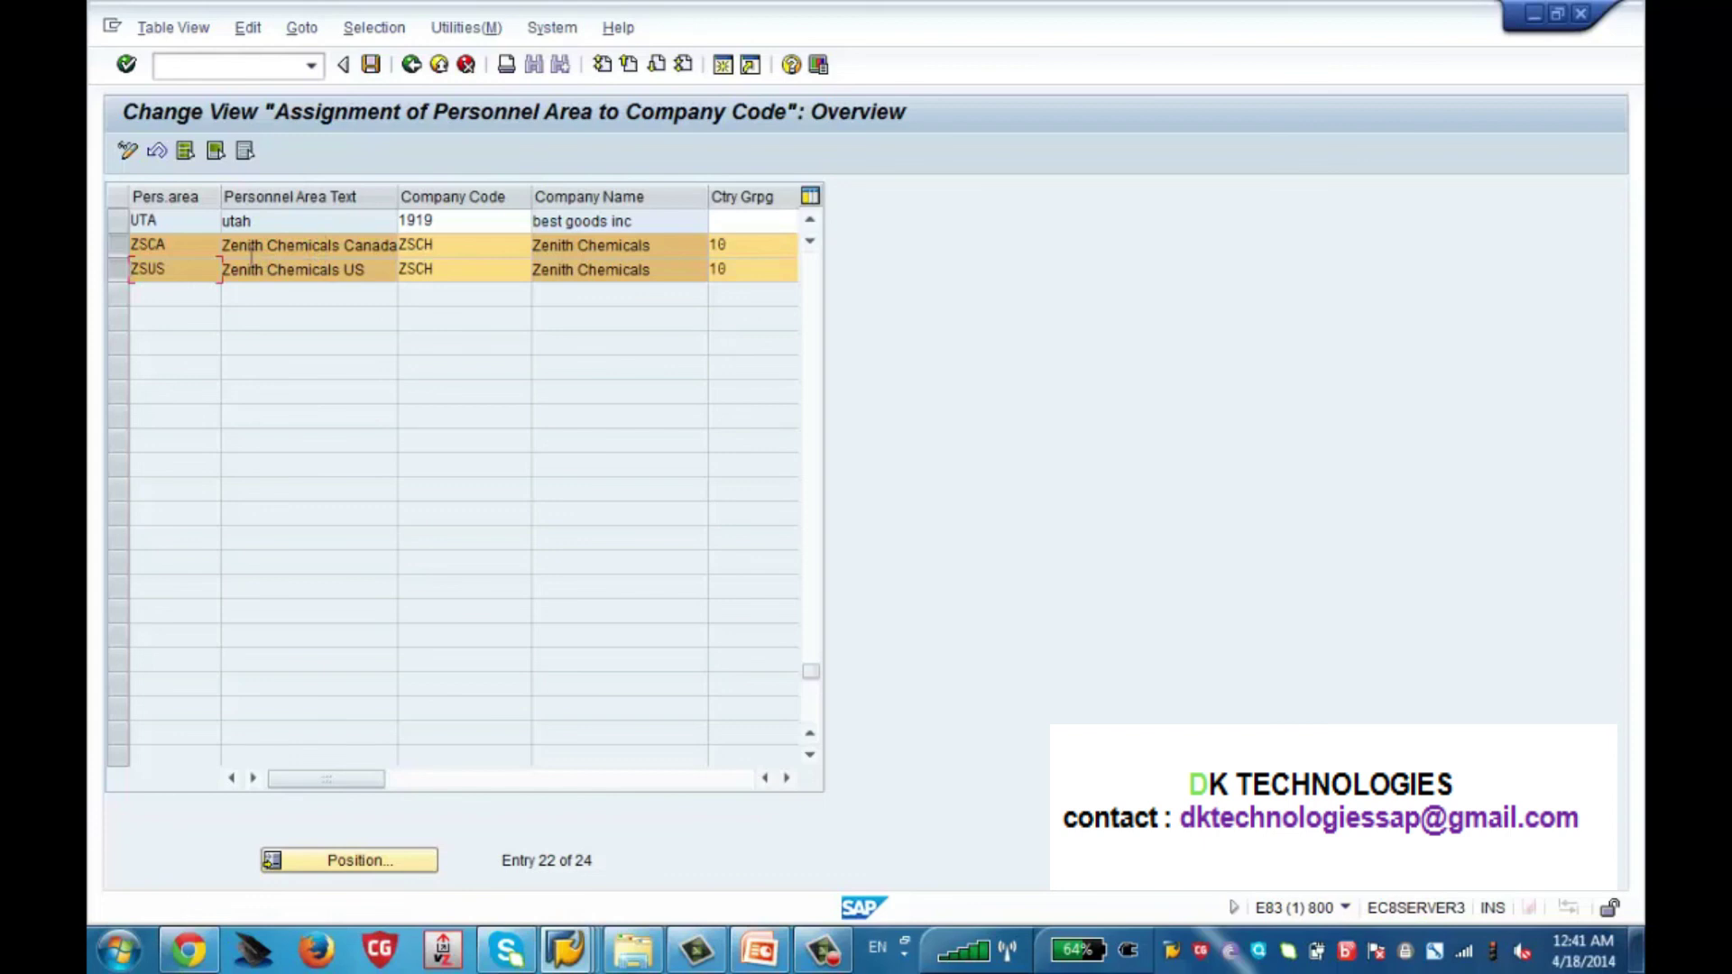
Review the company code and country grouping assigned to personnel area ZSCA, and return to the implementation guide
left_click(470, 243)
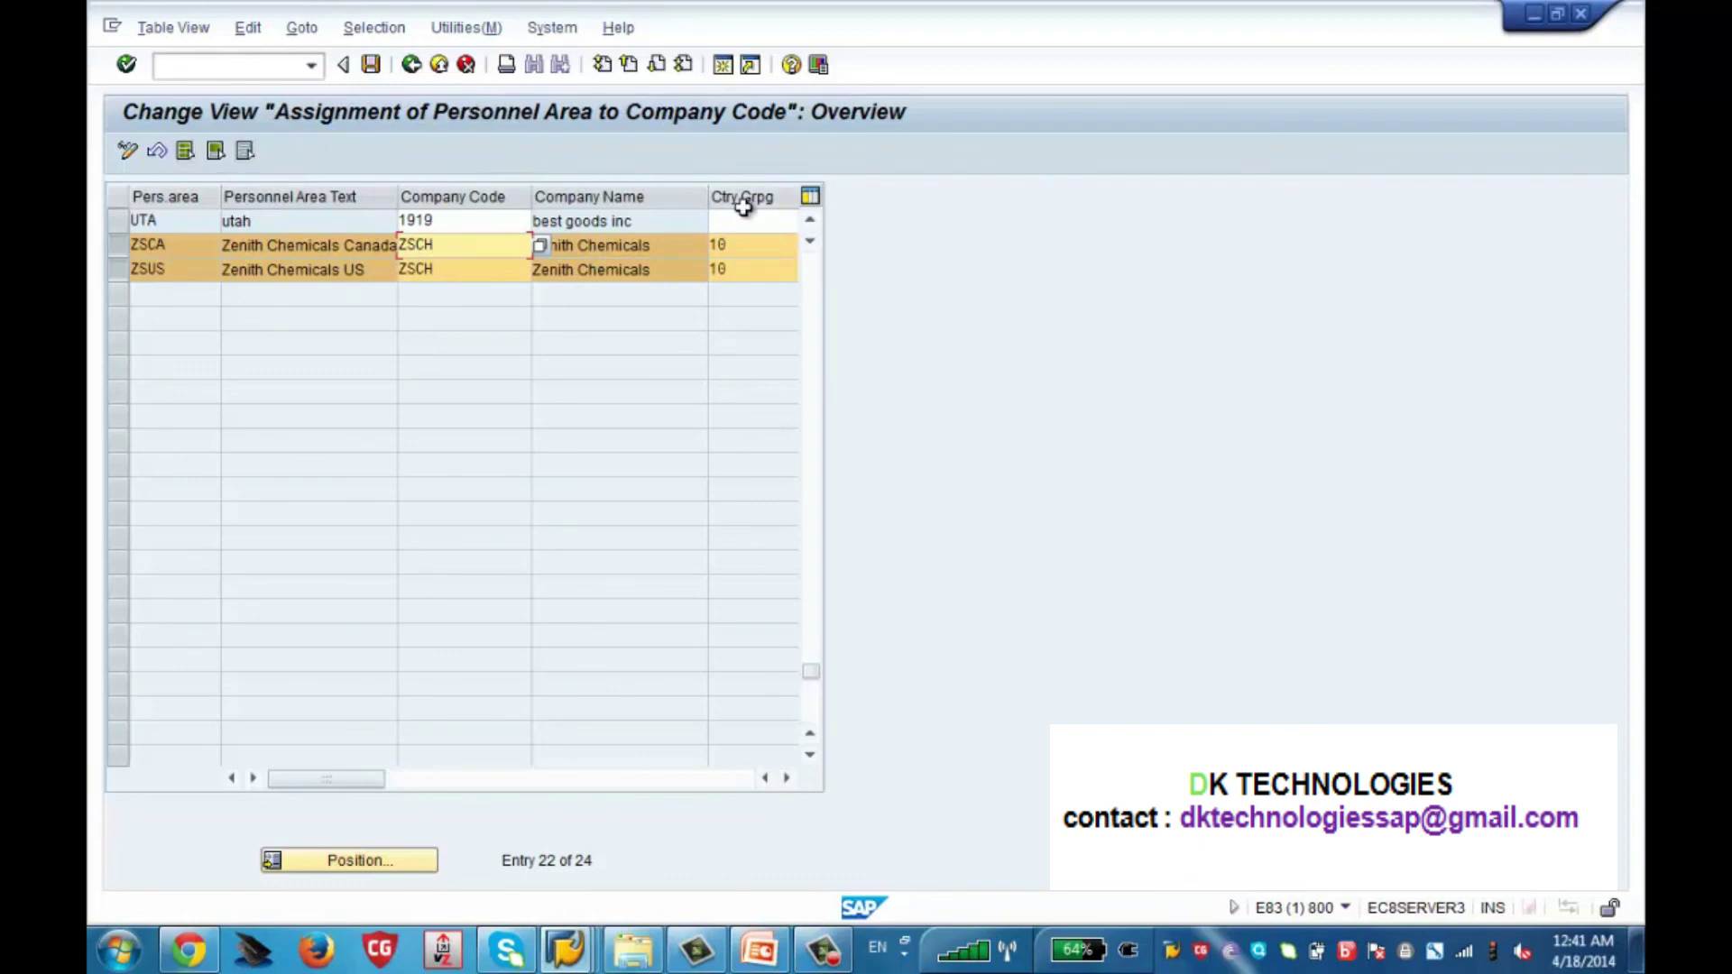
left_click(735, 246)
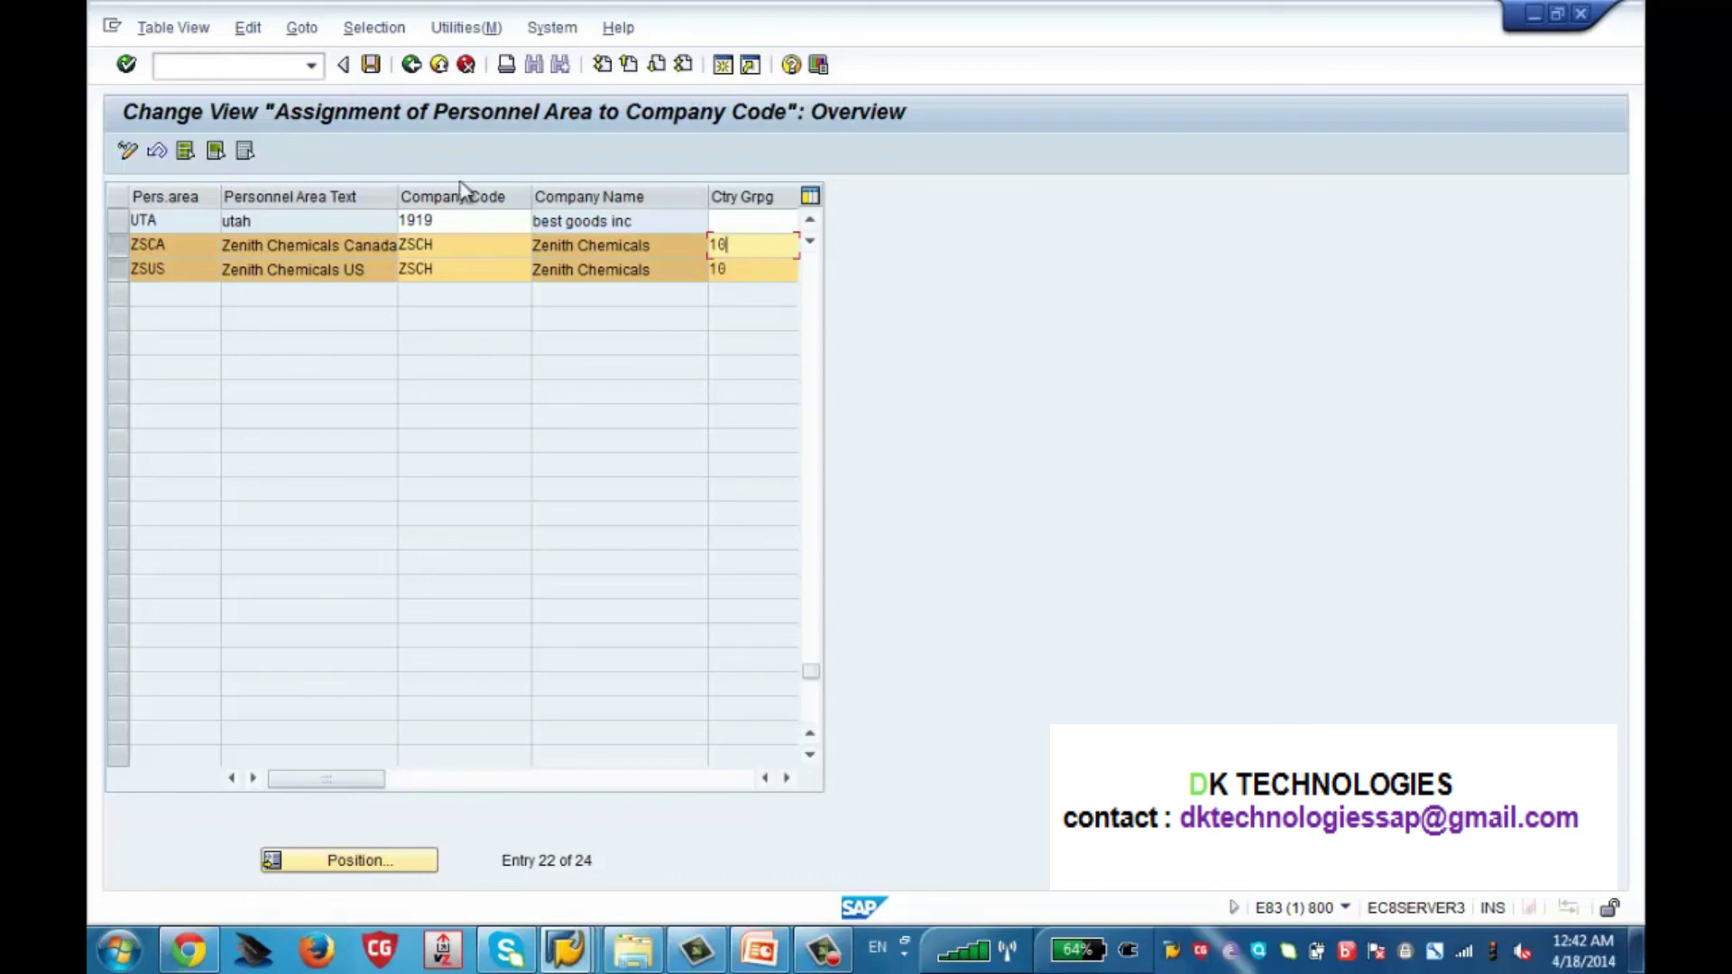
left_click(411, 65)
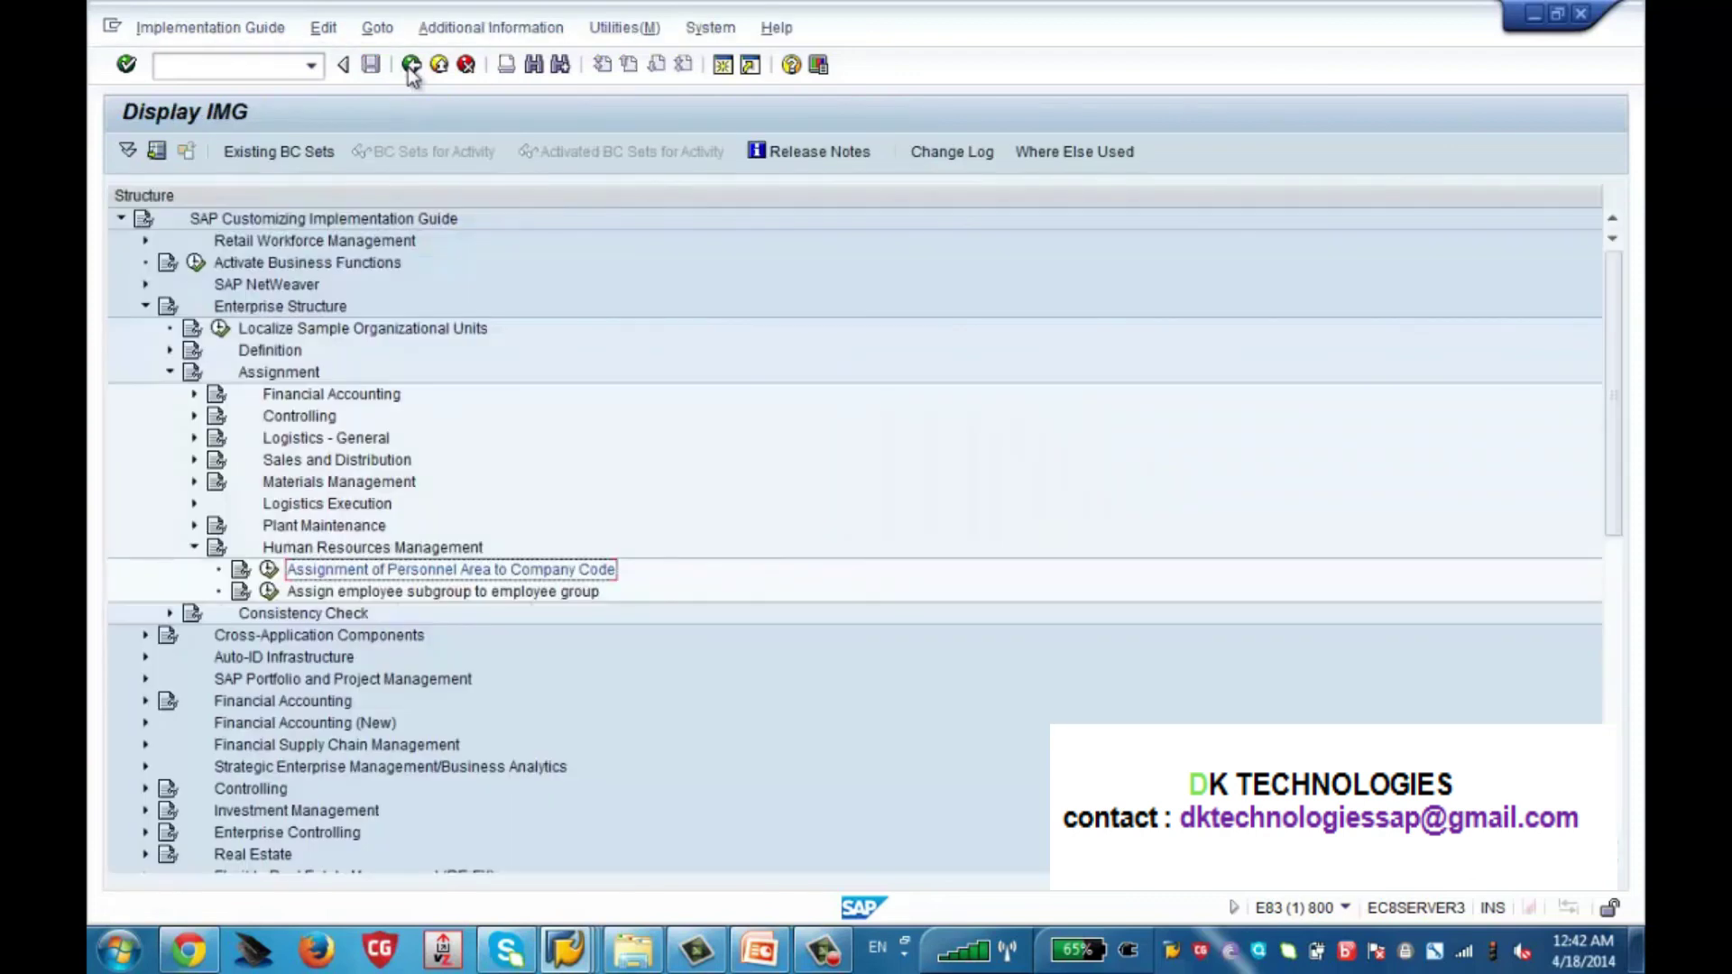